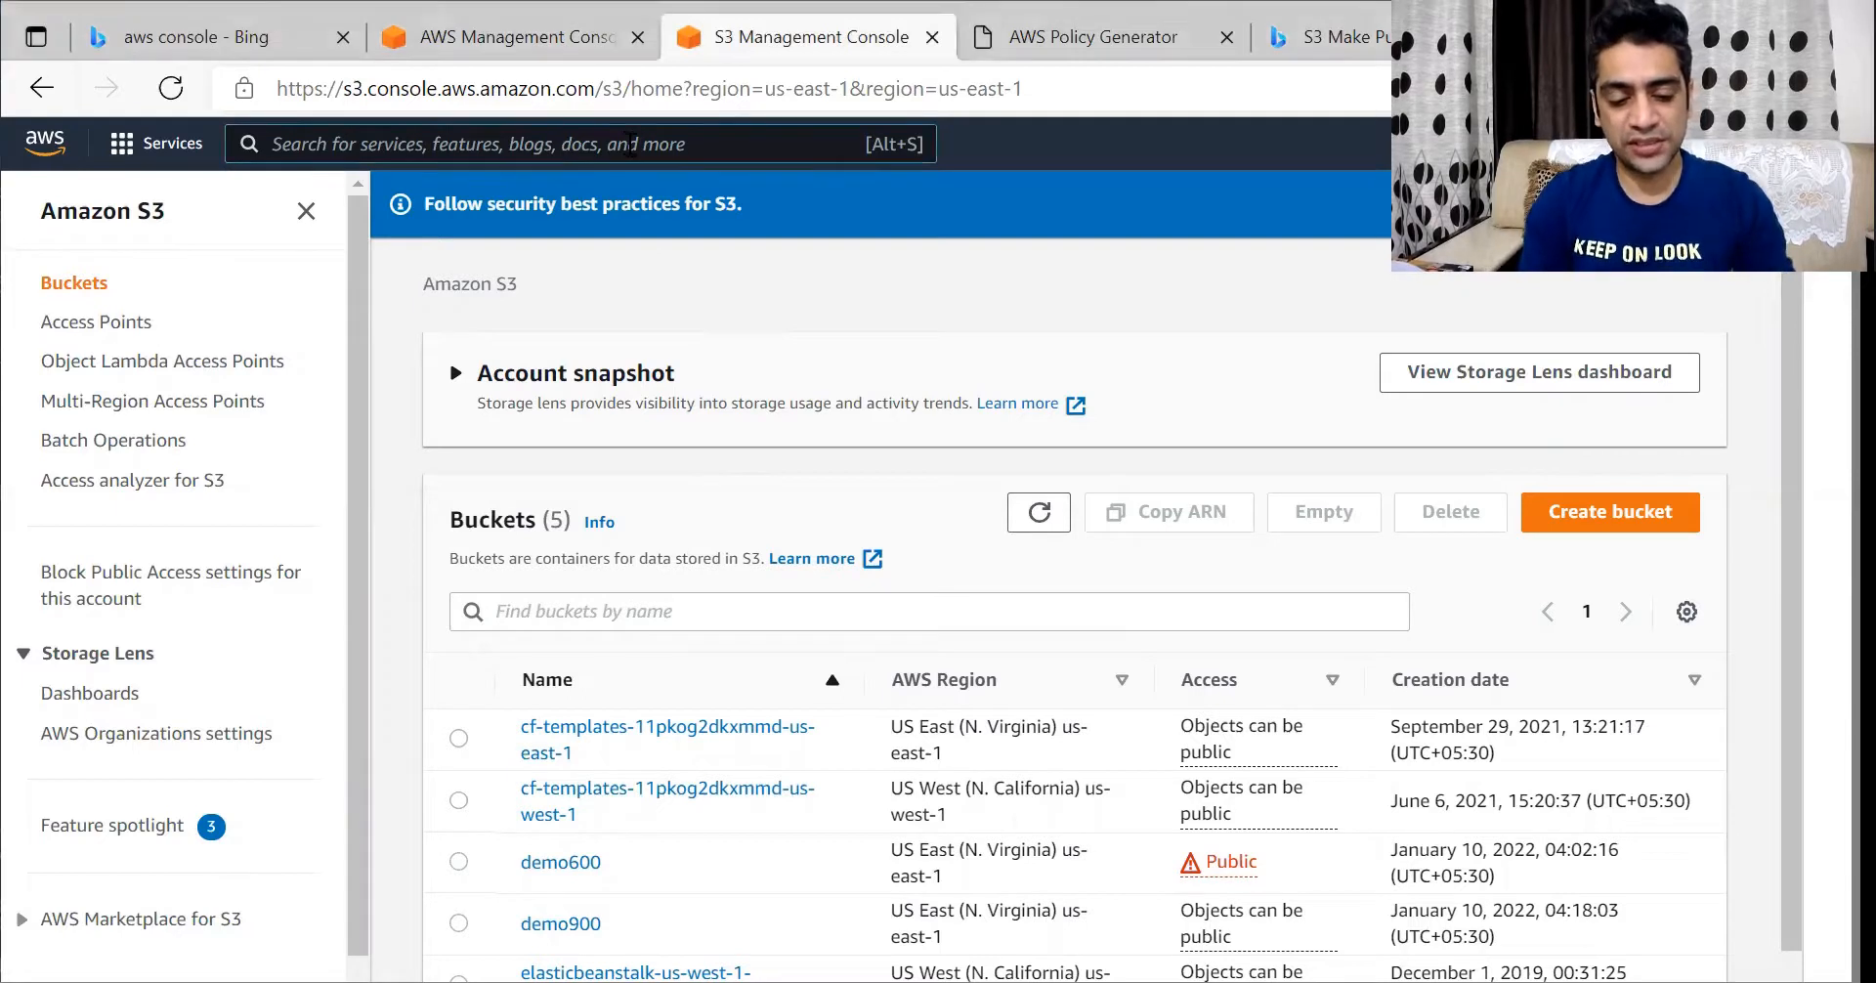
Find the S3 service and begin creating a new bucket
{"action": "left_click", "coordinate": [630, 143]}
{"action": "type", "text": "s3"}
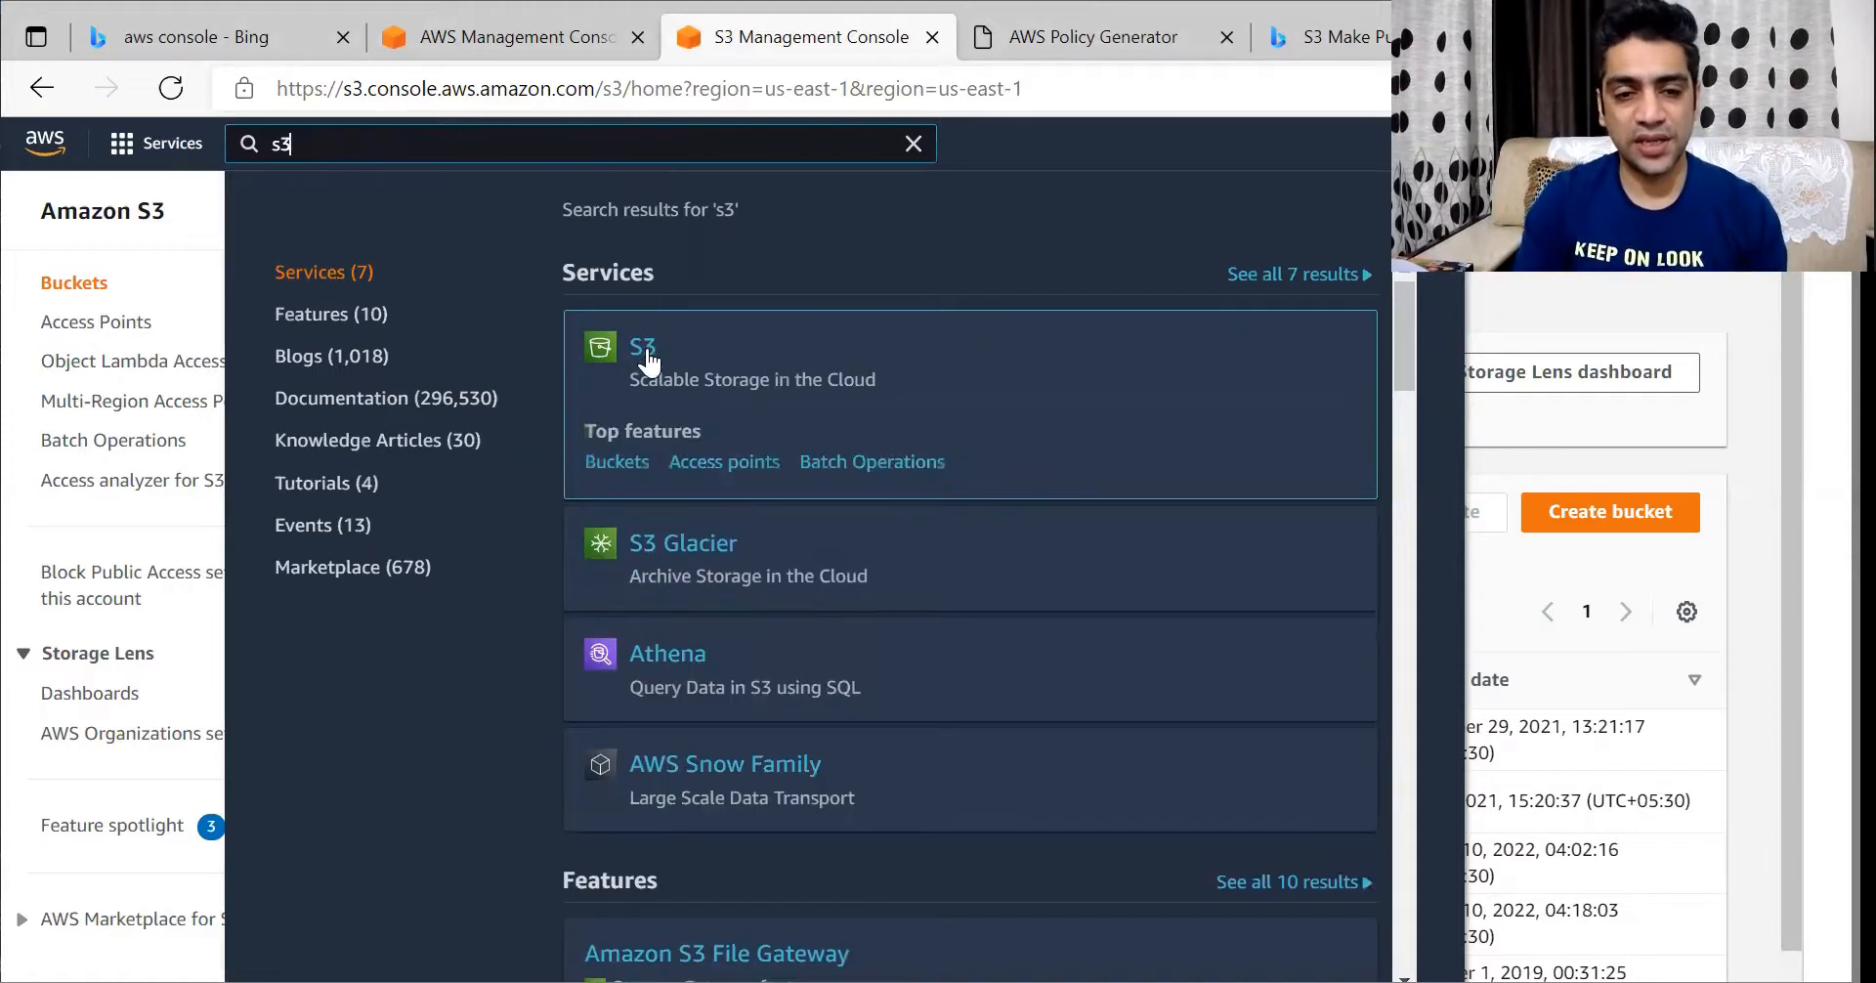
{"action": "left_click", "coordinate": [648, 364]}
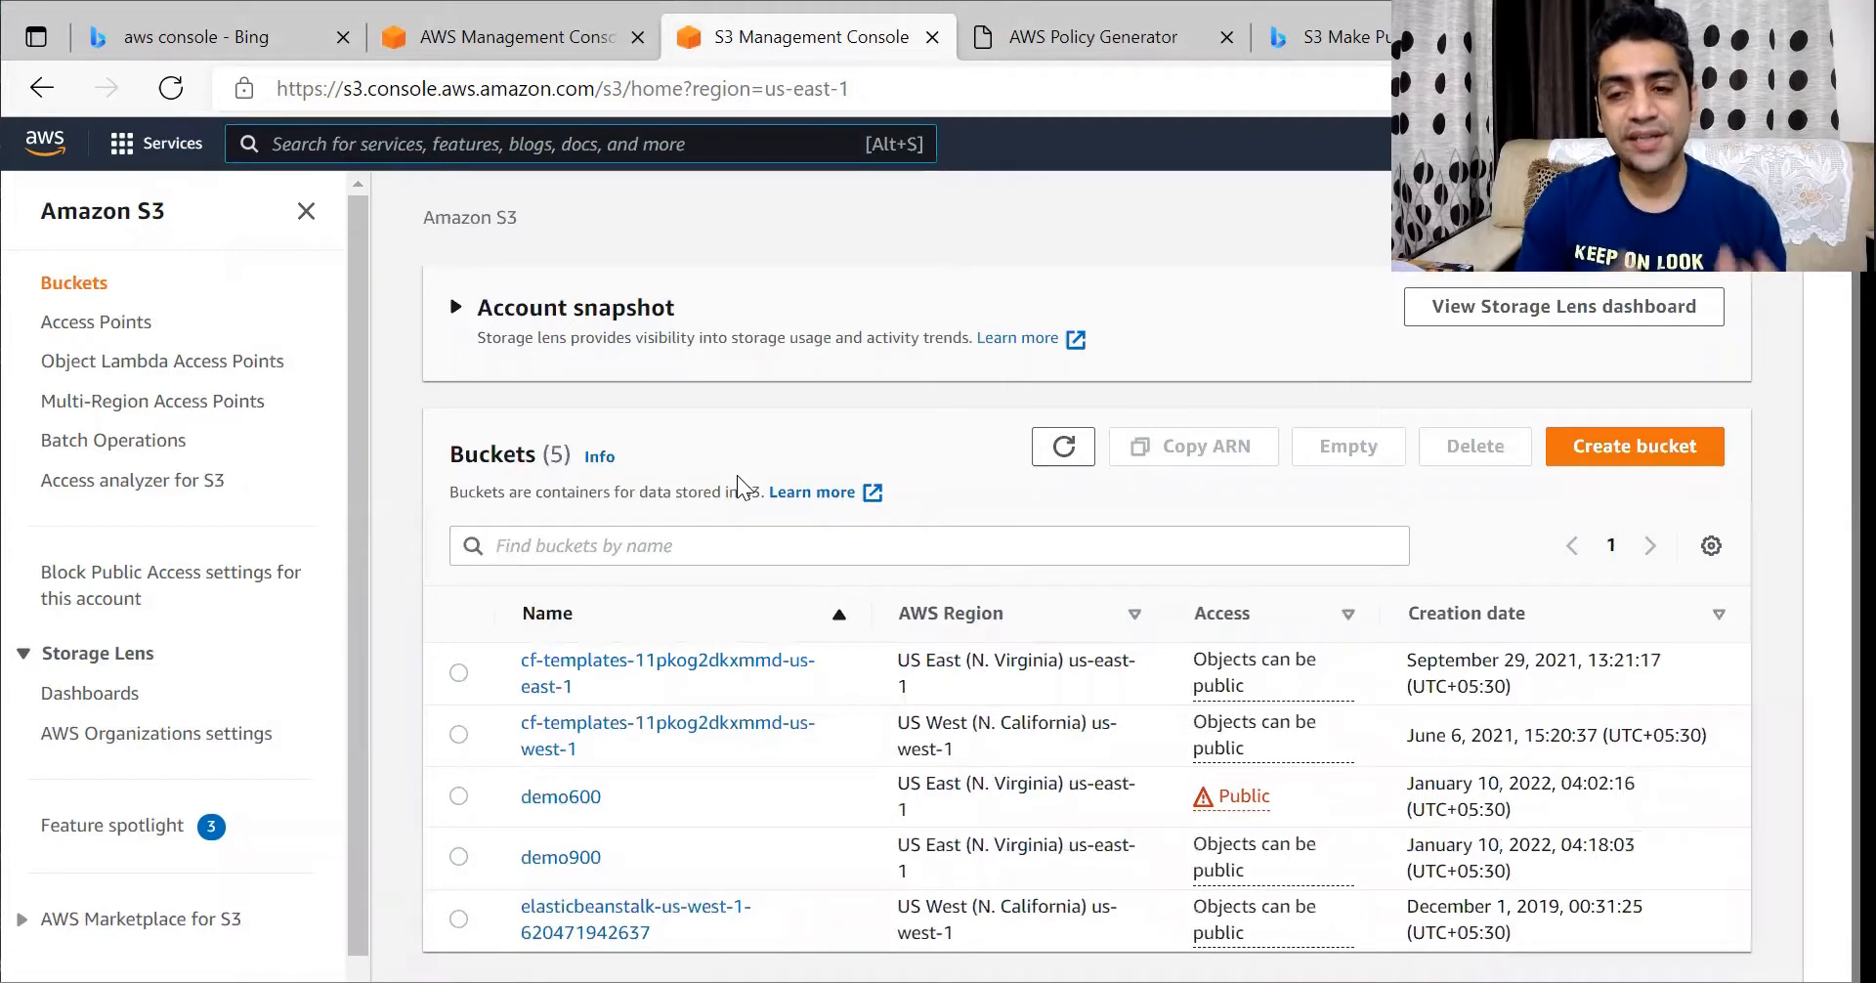
{"action": "left_click", "coordinate": [1609, 452]}
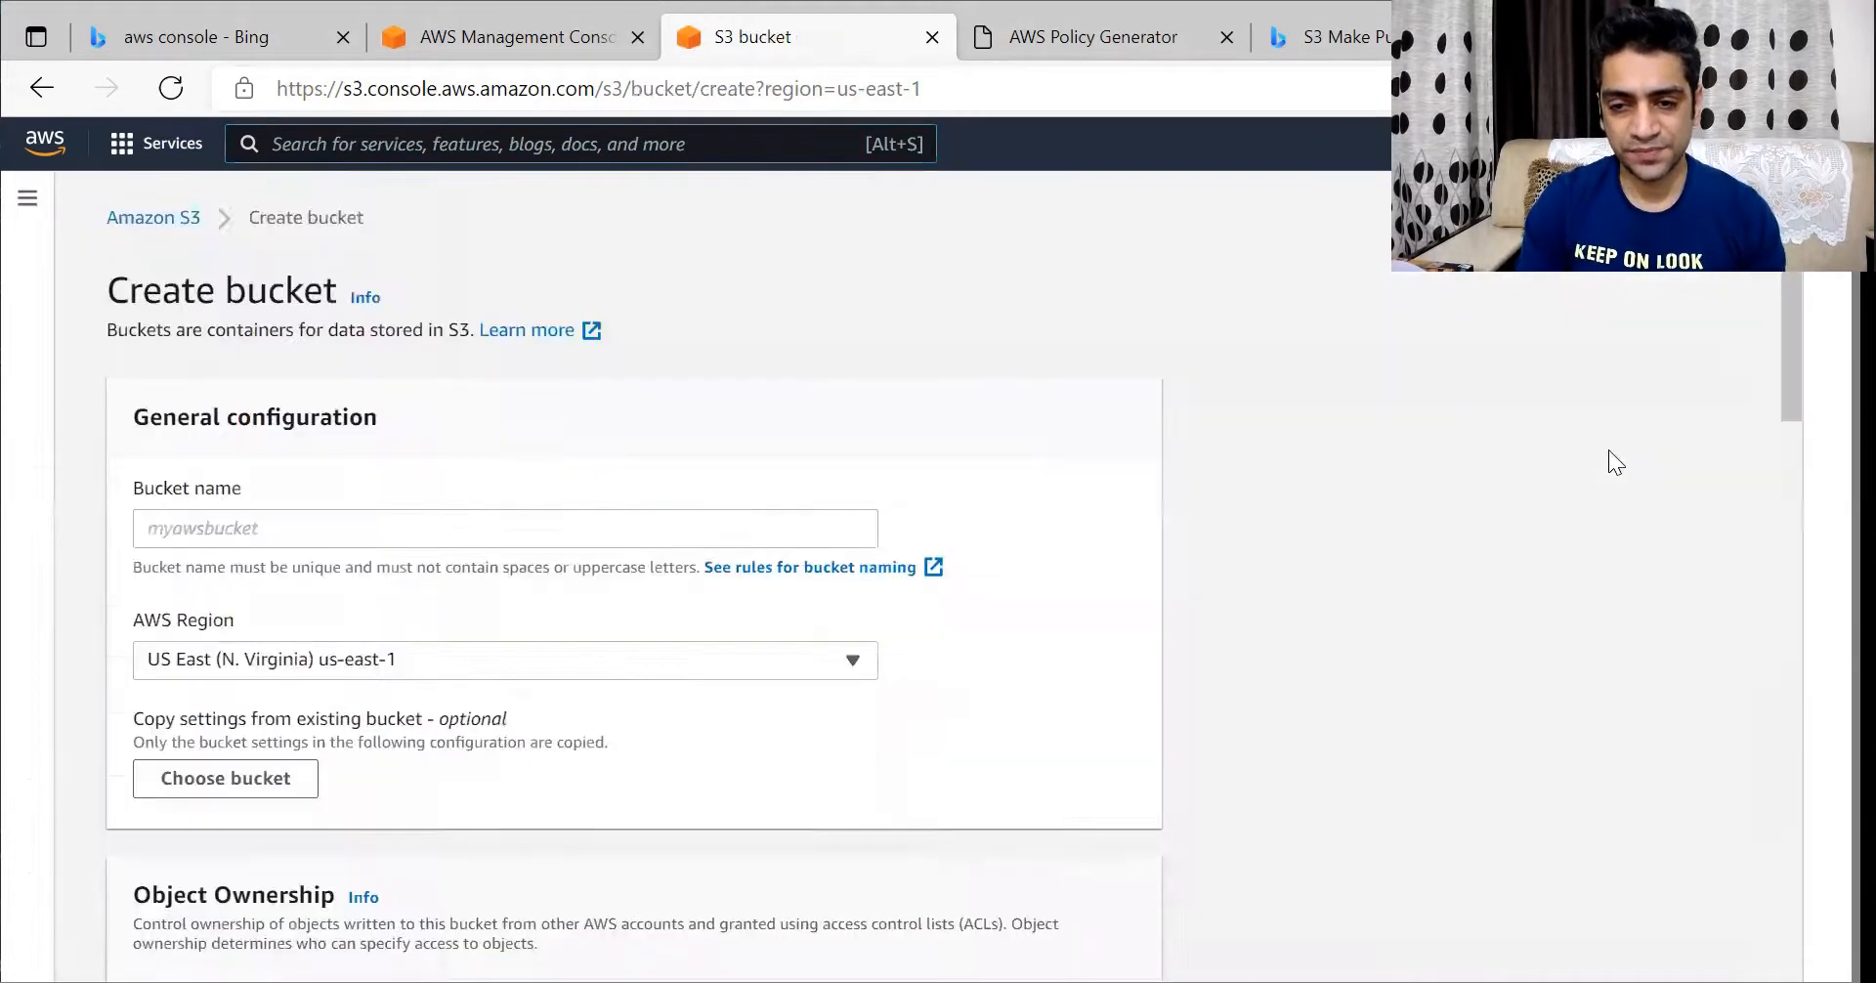
Try to create a bucket named temp with the default settings
{"action": "left_click", "coordinate": [360, 533]}
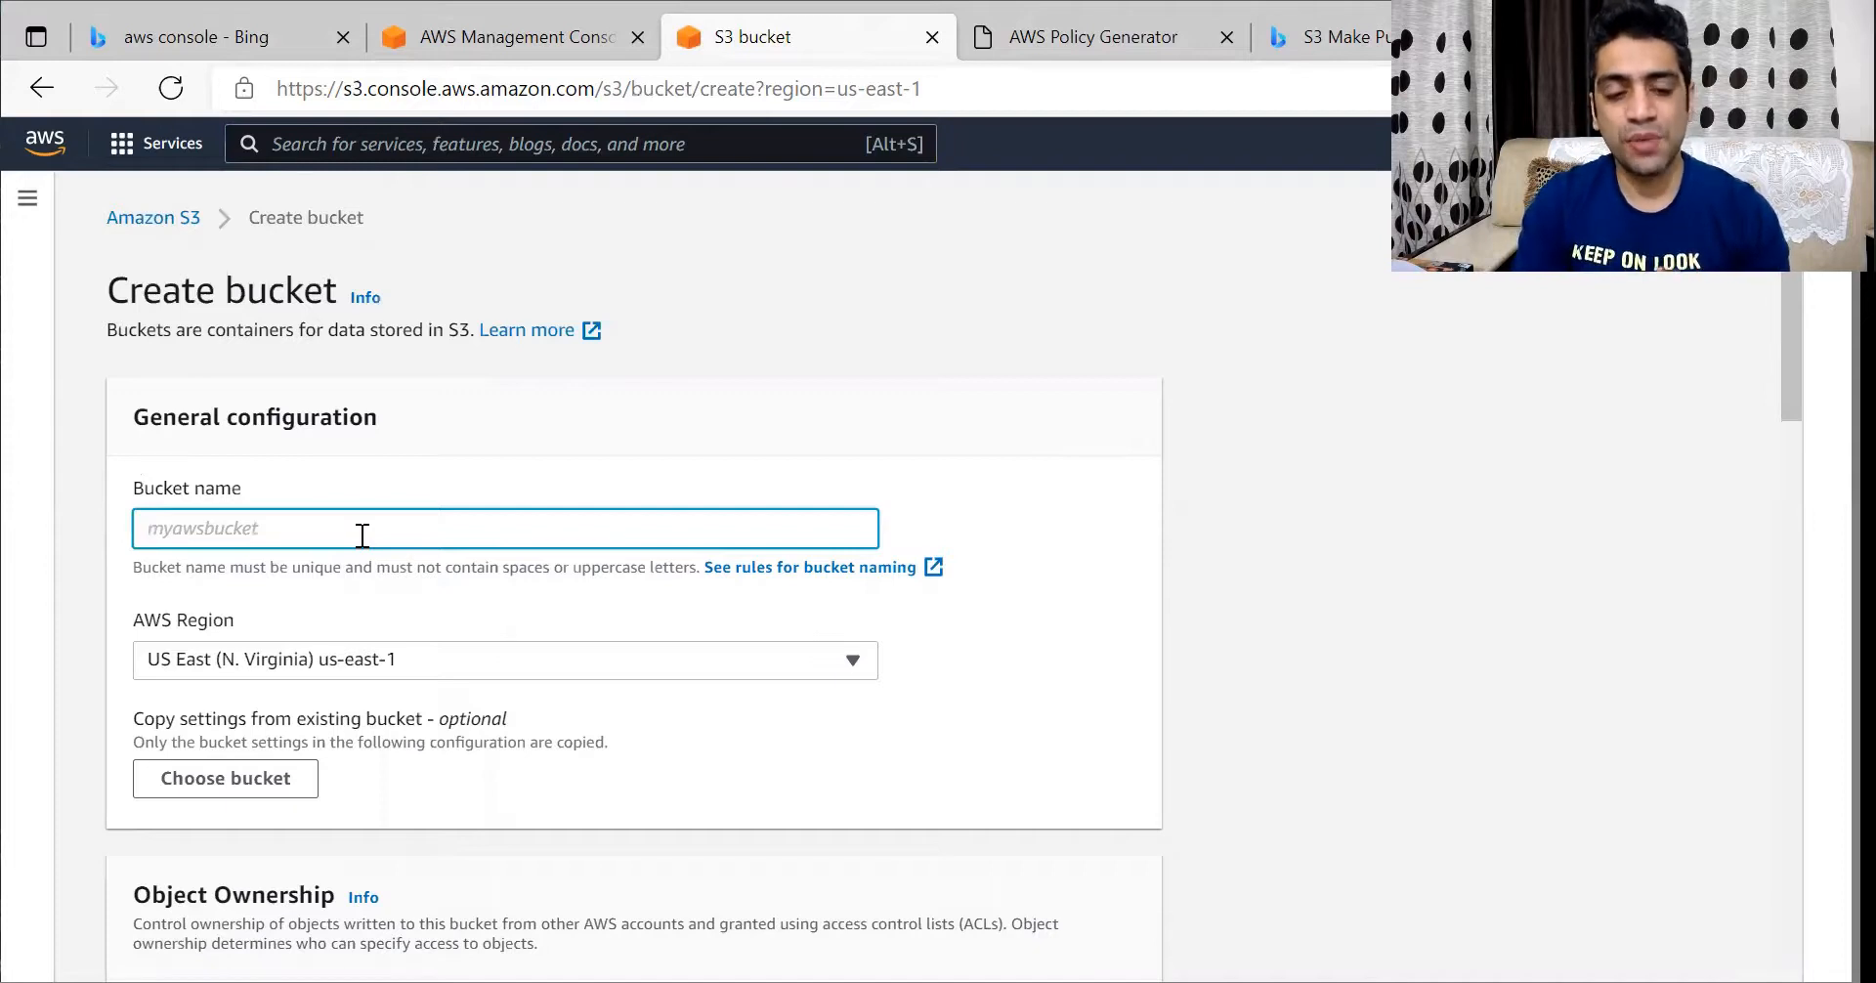
{"action": "type", "text": "tem"}
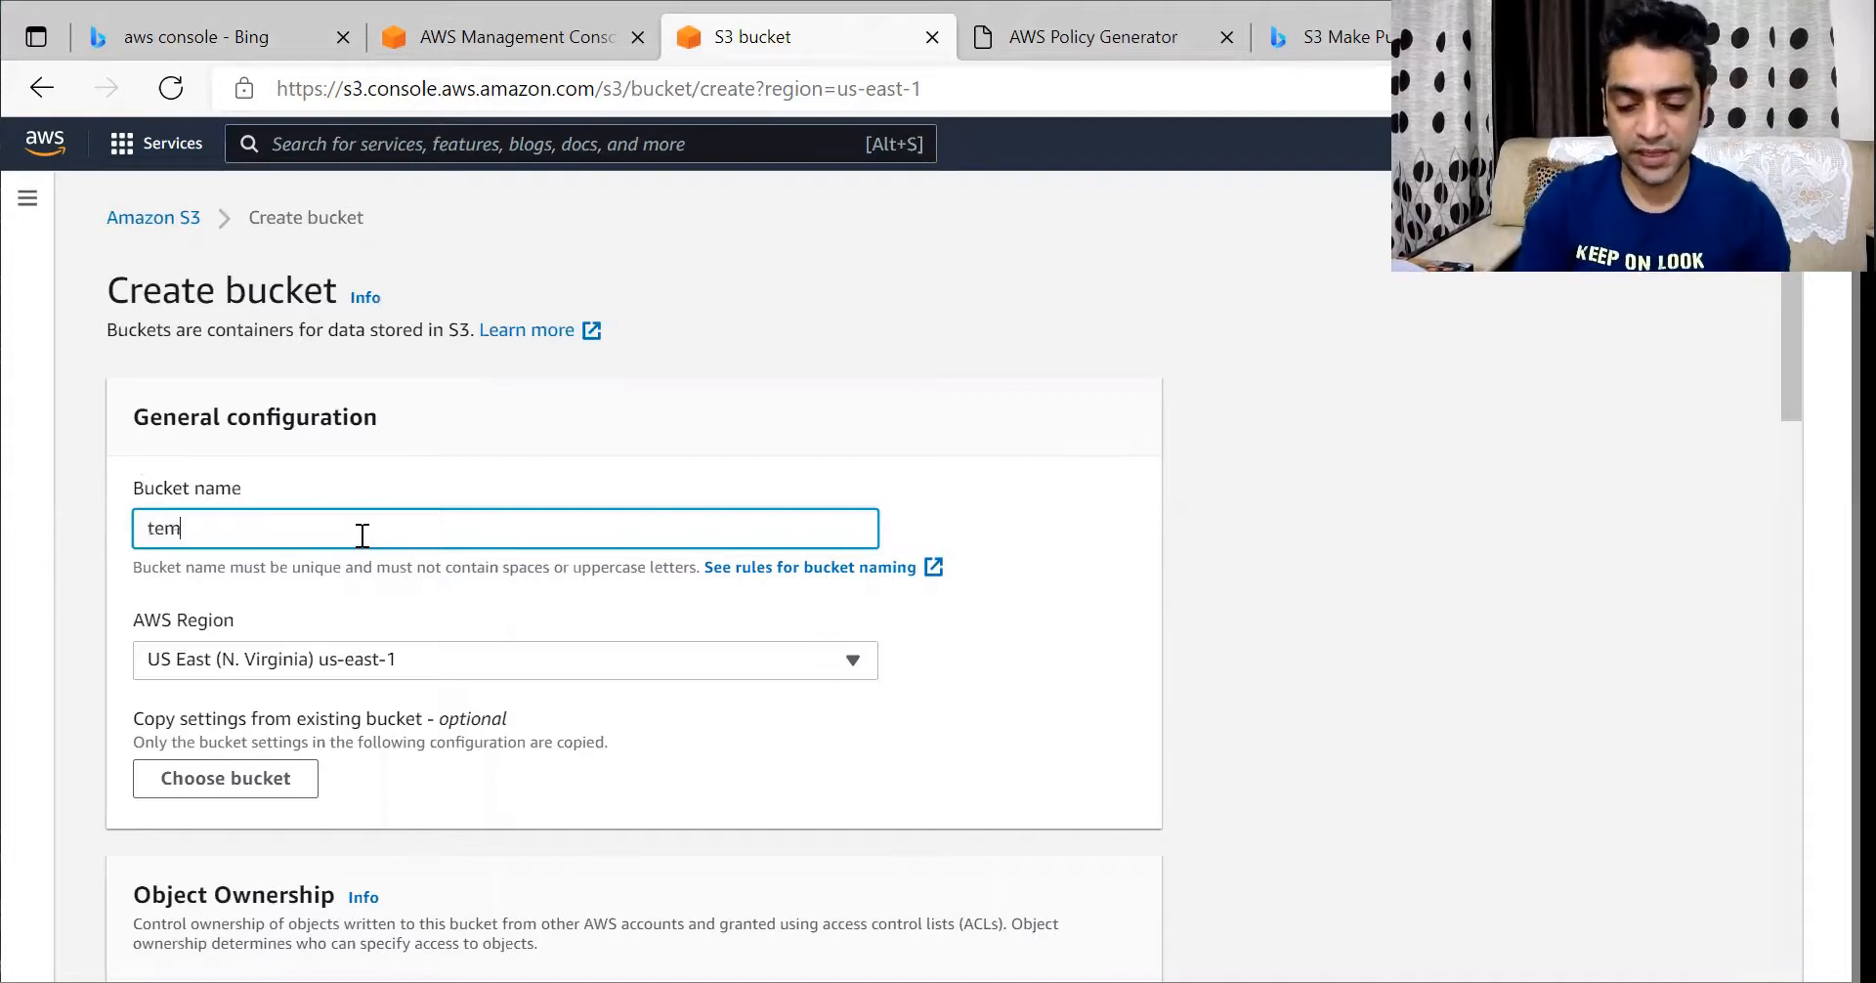
{"action": "type", "text": "["}
{"action": "key", "text": "BackSpace"}
{"action": "type", "text": "p"}
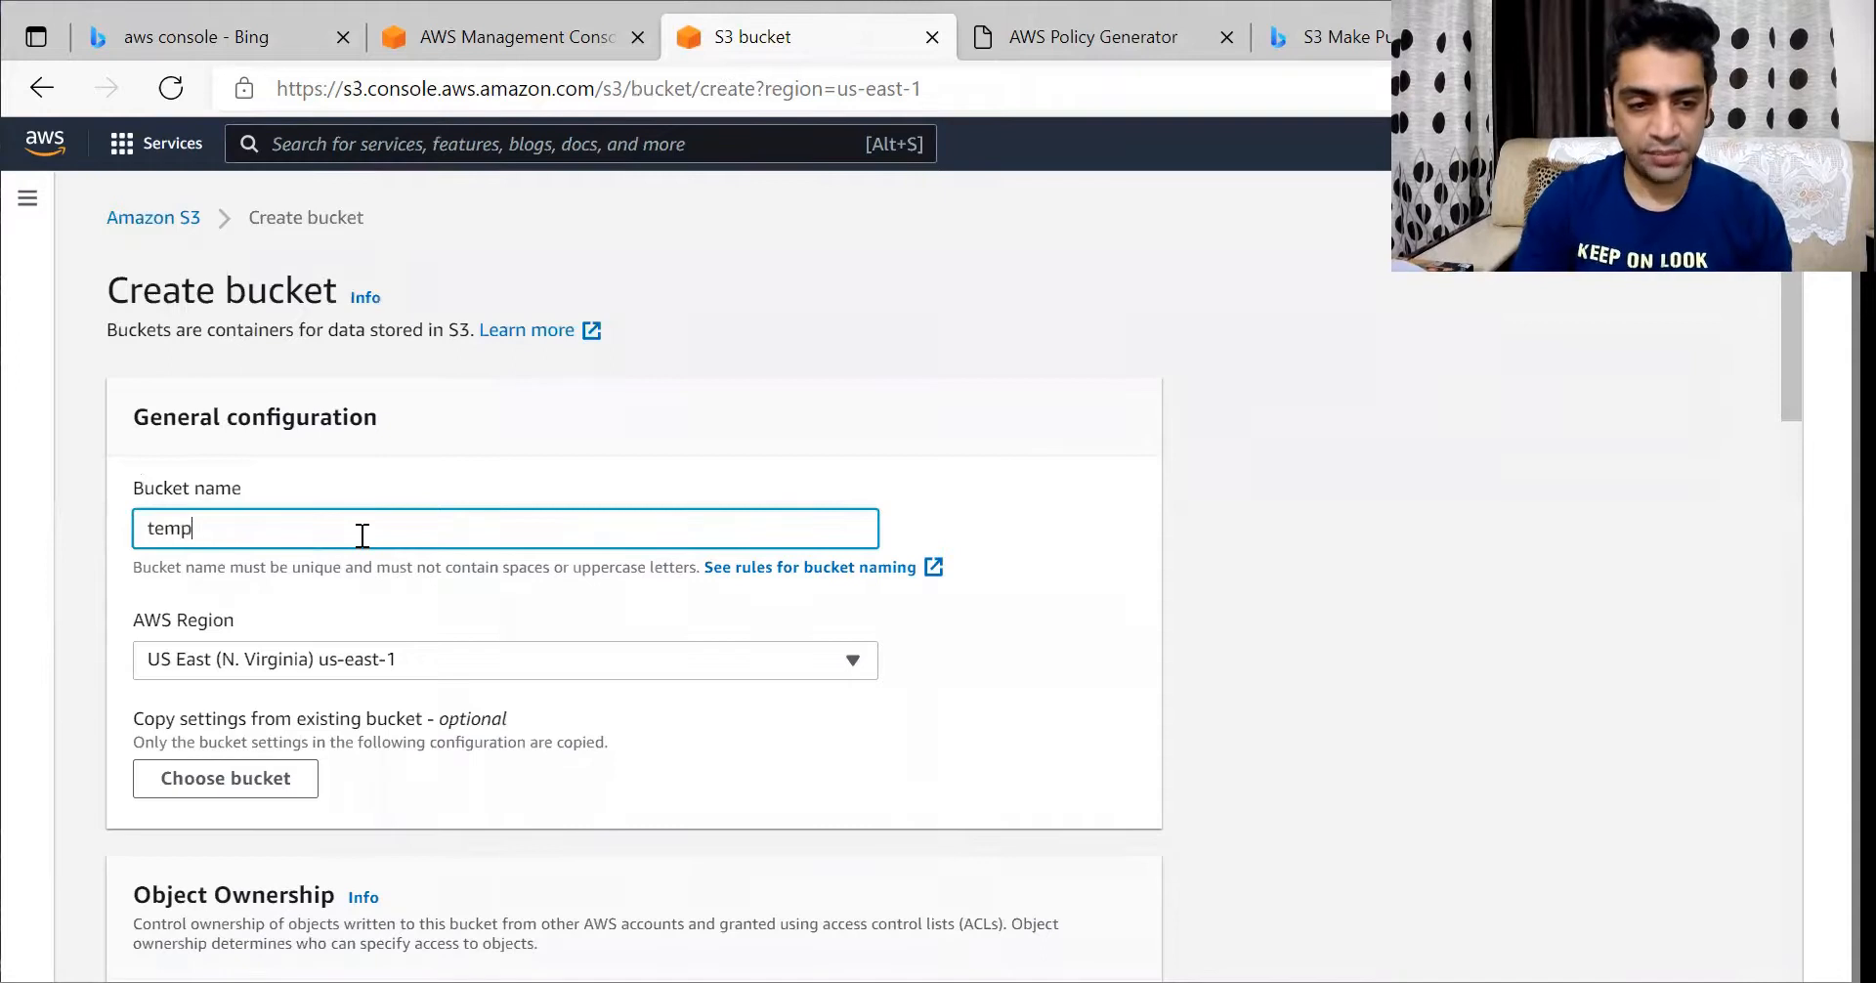
{"action": "scroll", "coordinate": [361, 536], "scroll_direction": "down", "scroll_amount": 5}
{"action": "scroll", "coordinate": [362, 535], "scroll_direction": "down", "scroll_amount": 15}
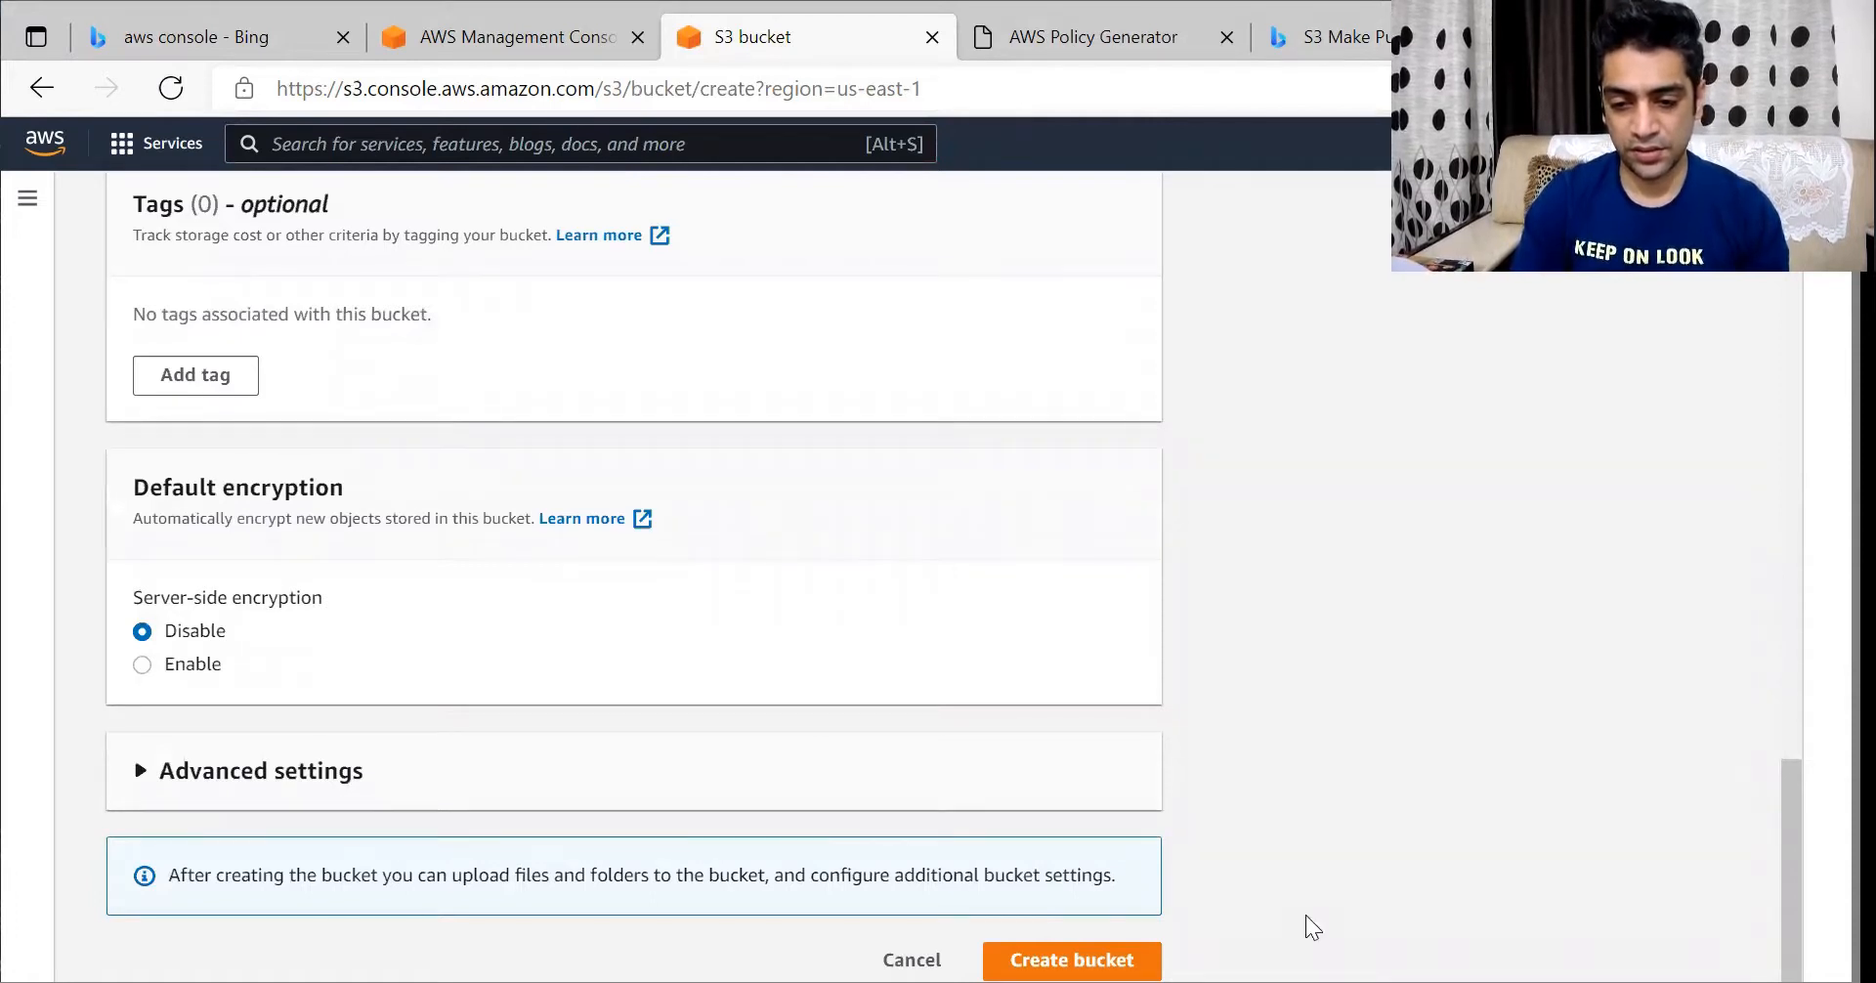
{"action": "left_click", "coordinate": [1072, 960]}
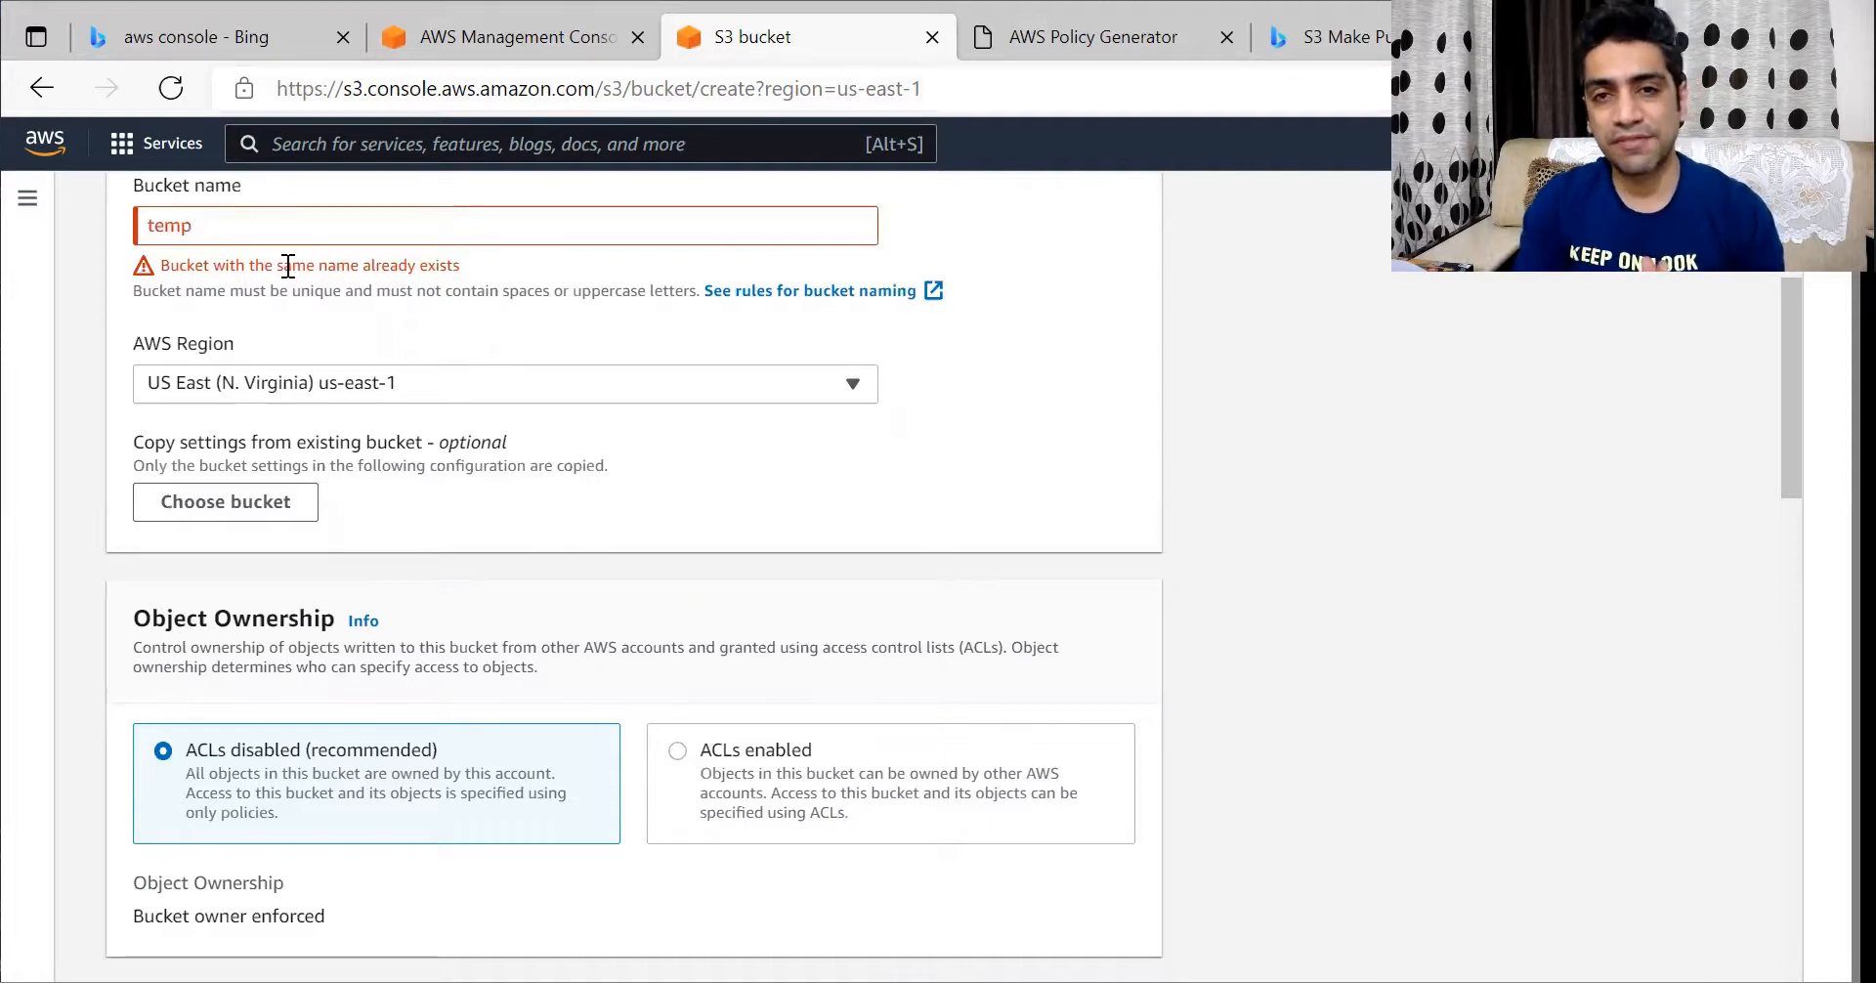
Change the bucket name to demo300 and keep US East (N. Virginia) us-east-1 as the AWS Region
{"action": "left_click_drag", "start_coordinate": [262, 230], "coordinate": [143, 230]}
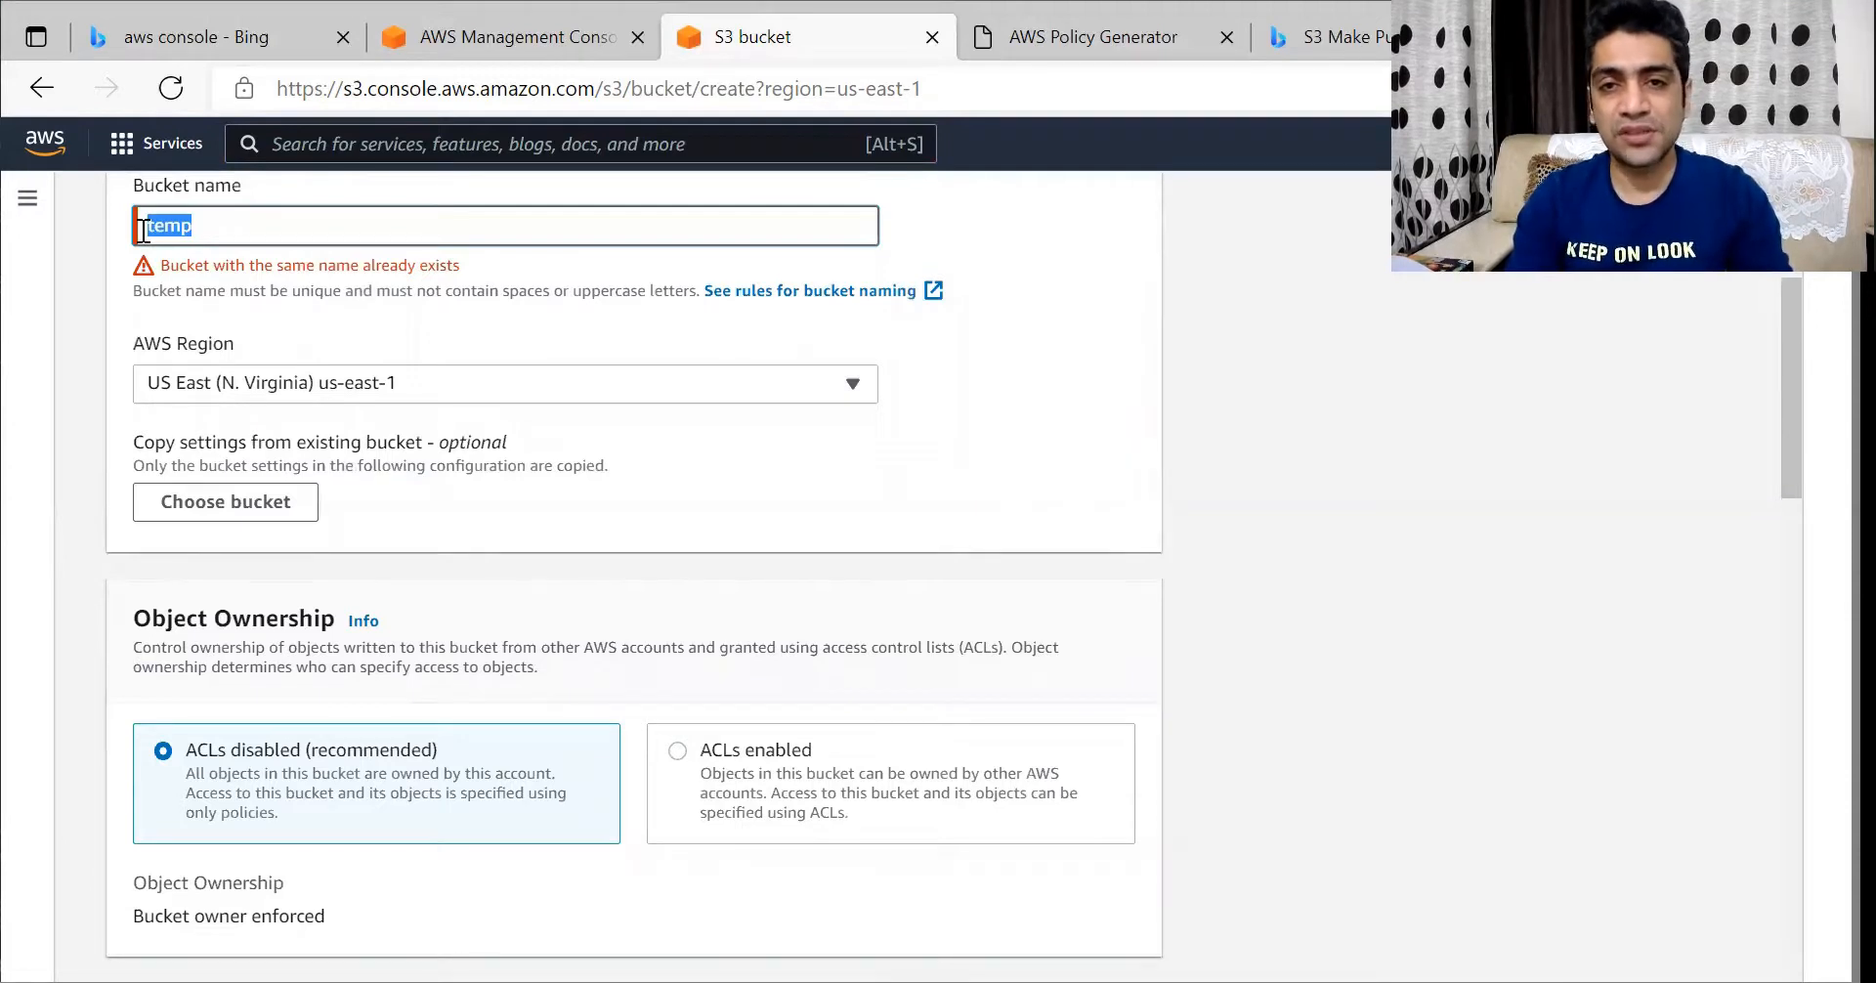
{"action": "type", "text": "demo"}
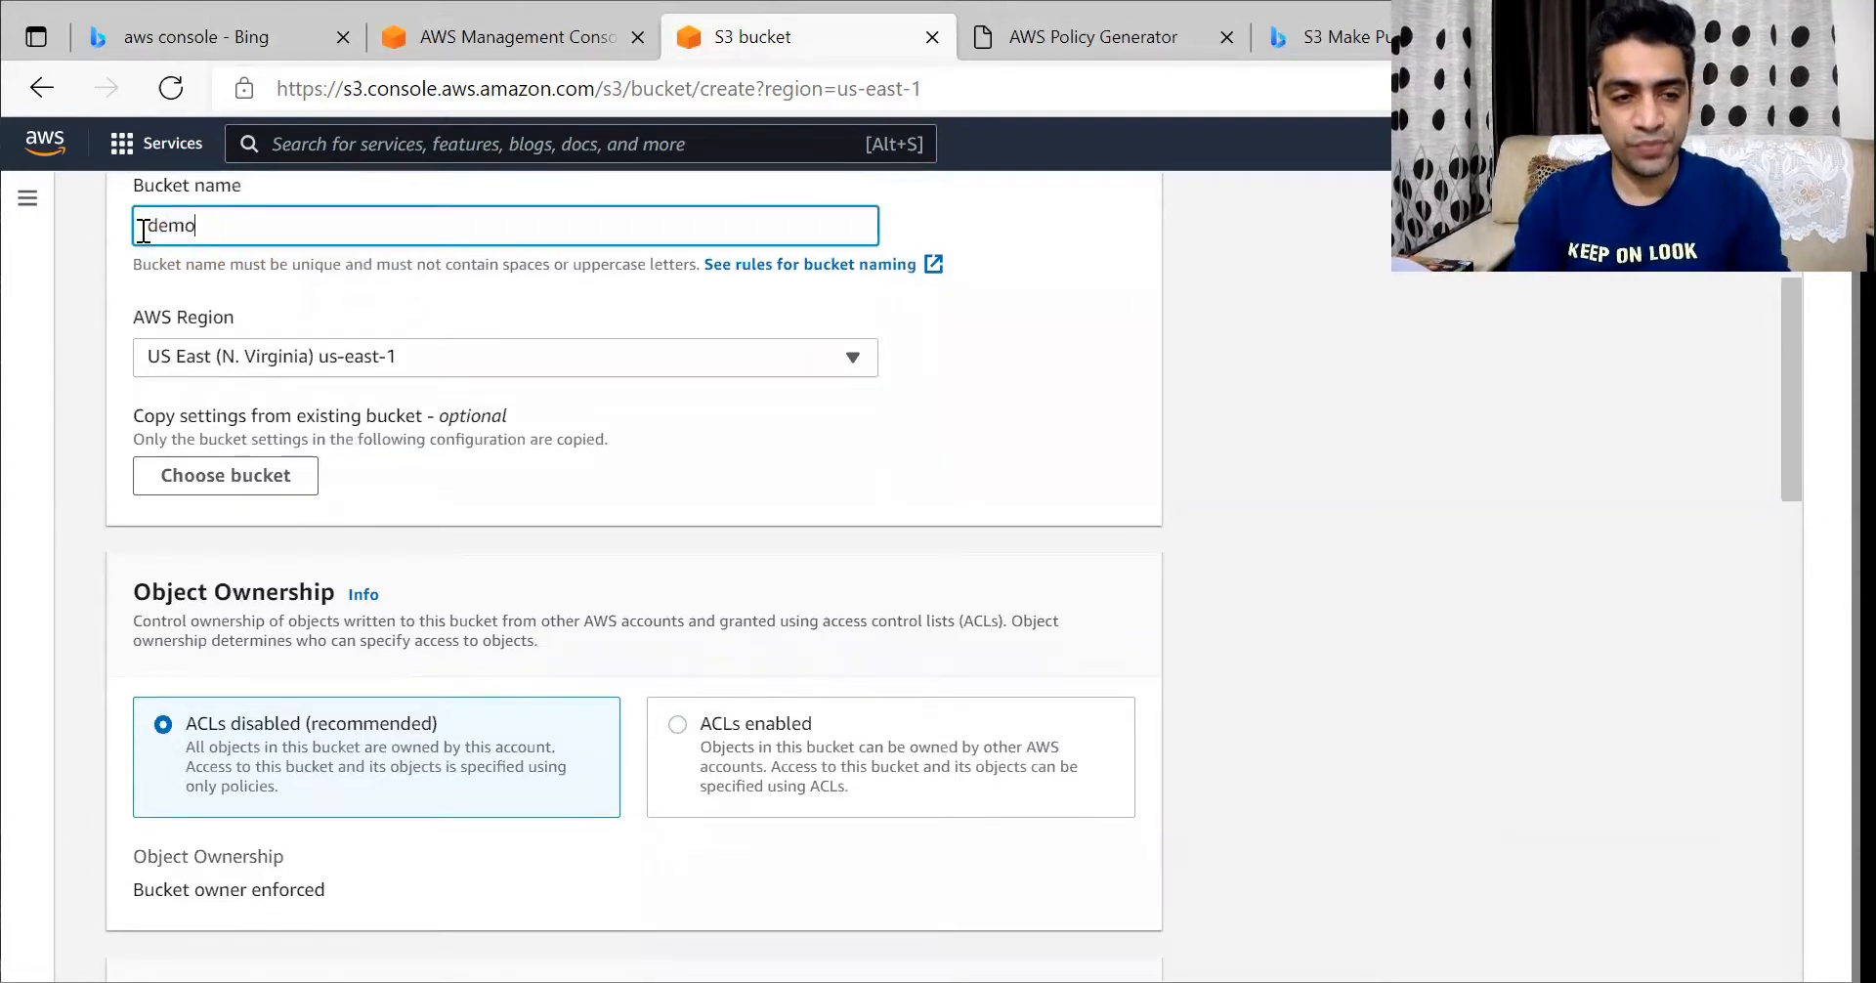
{"action": "type", "text": "300"}
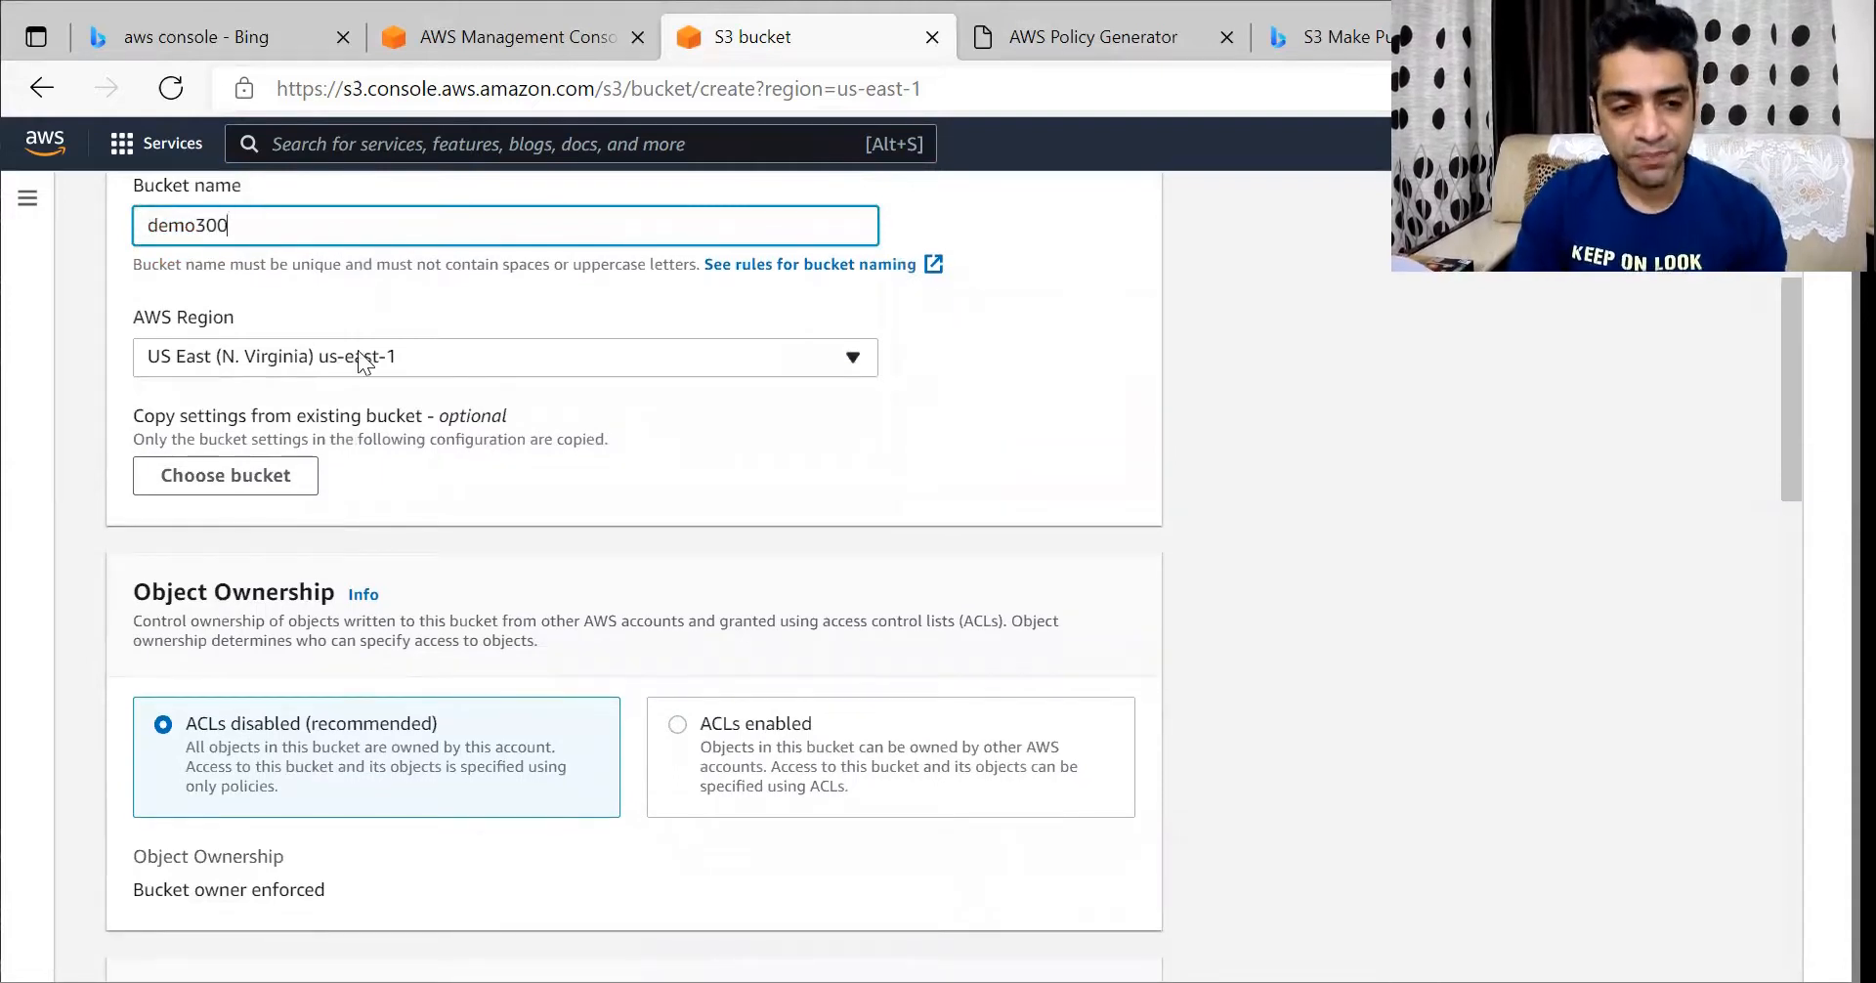
{"action": "left_click", "coordinate": [416, 365]}
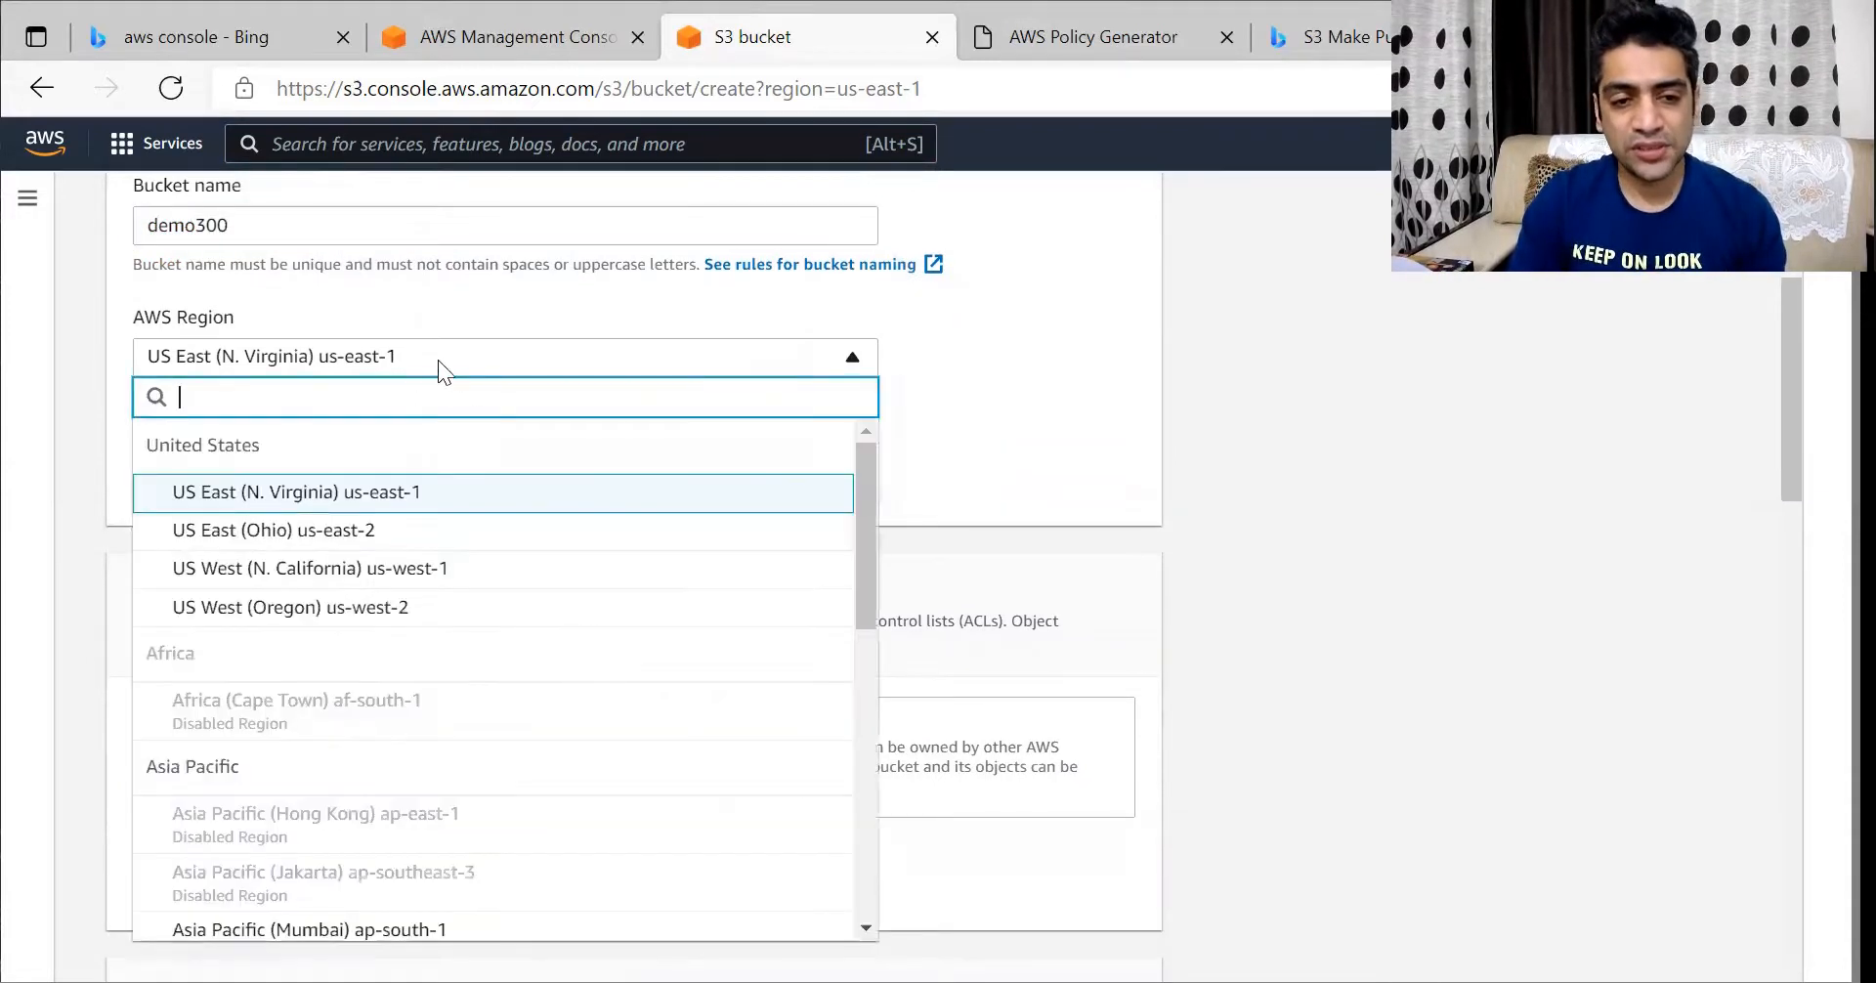
{"action": "left_click", "coordinate": [479, 316]}
Enable ACLs for the bucket's object ownership, keeping Bucket owner preferred
{"action": "scroll", "coordinate": [479, 332], "scroll_direction": "down", "scroll_amount": 3}
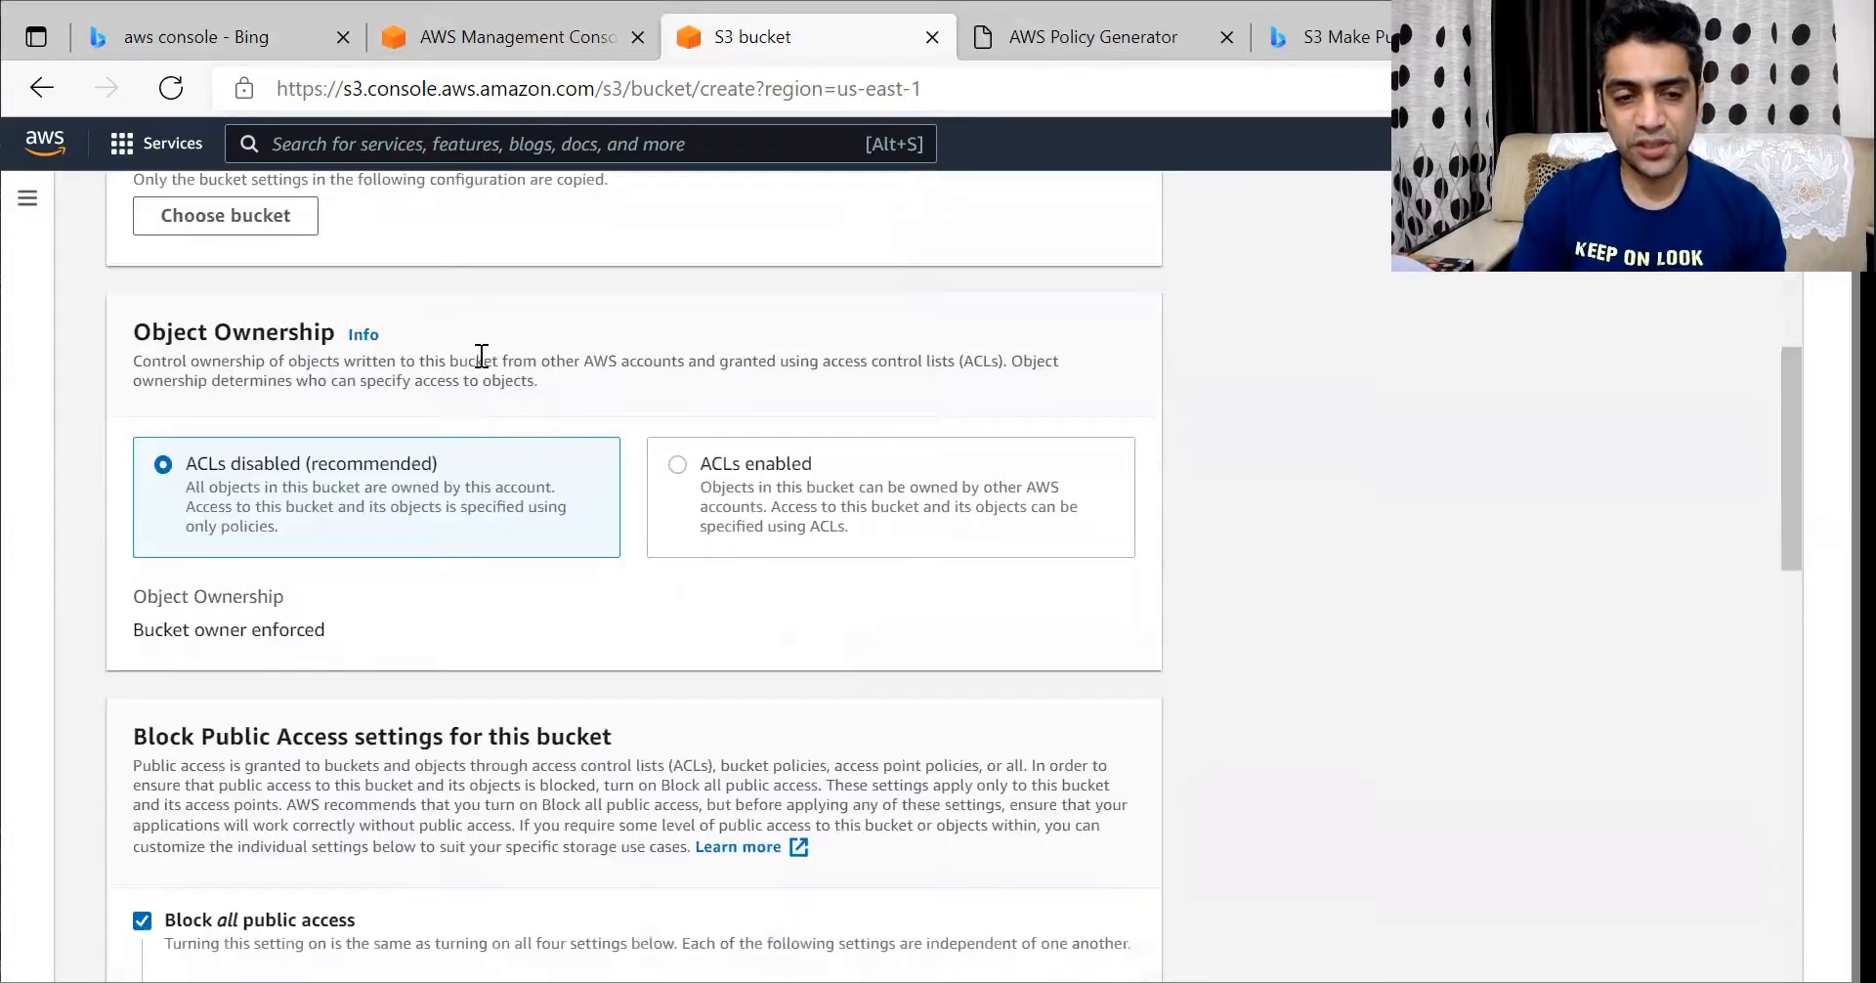
{"action": "scroll", "coordinate": [482, 334], "scroll_direction": "down", "scroll_amount": 1}
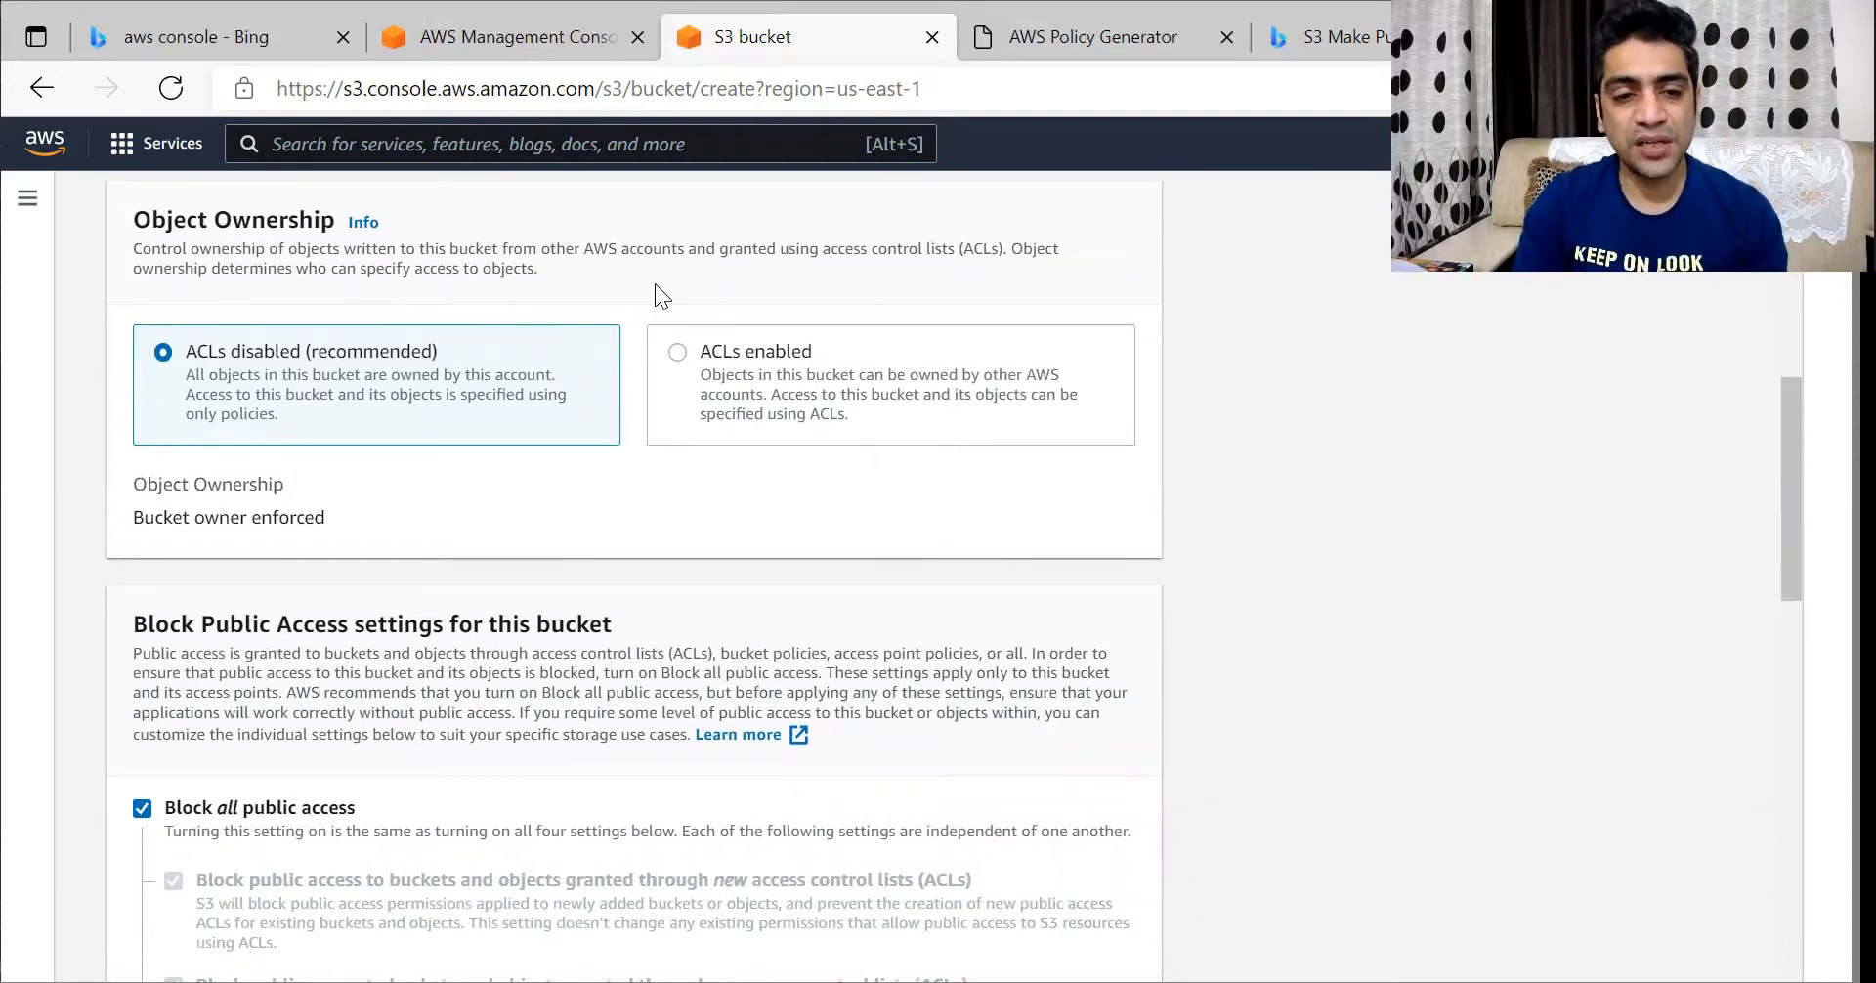
{"action": "left_click", "coordinate": [678, 354]}
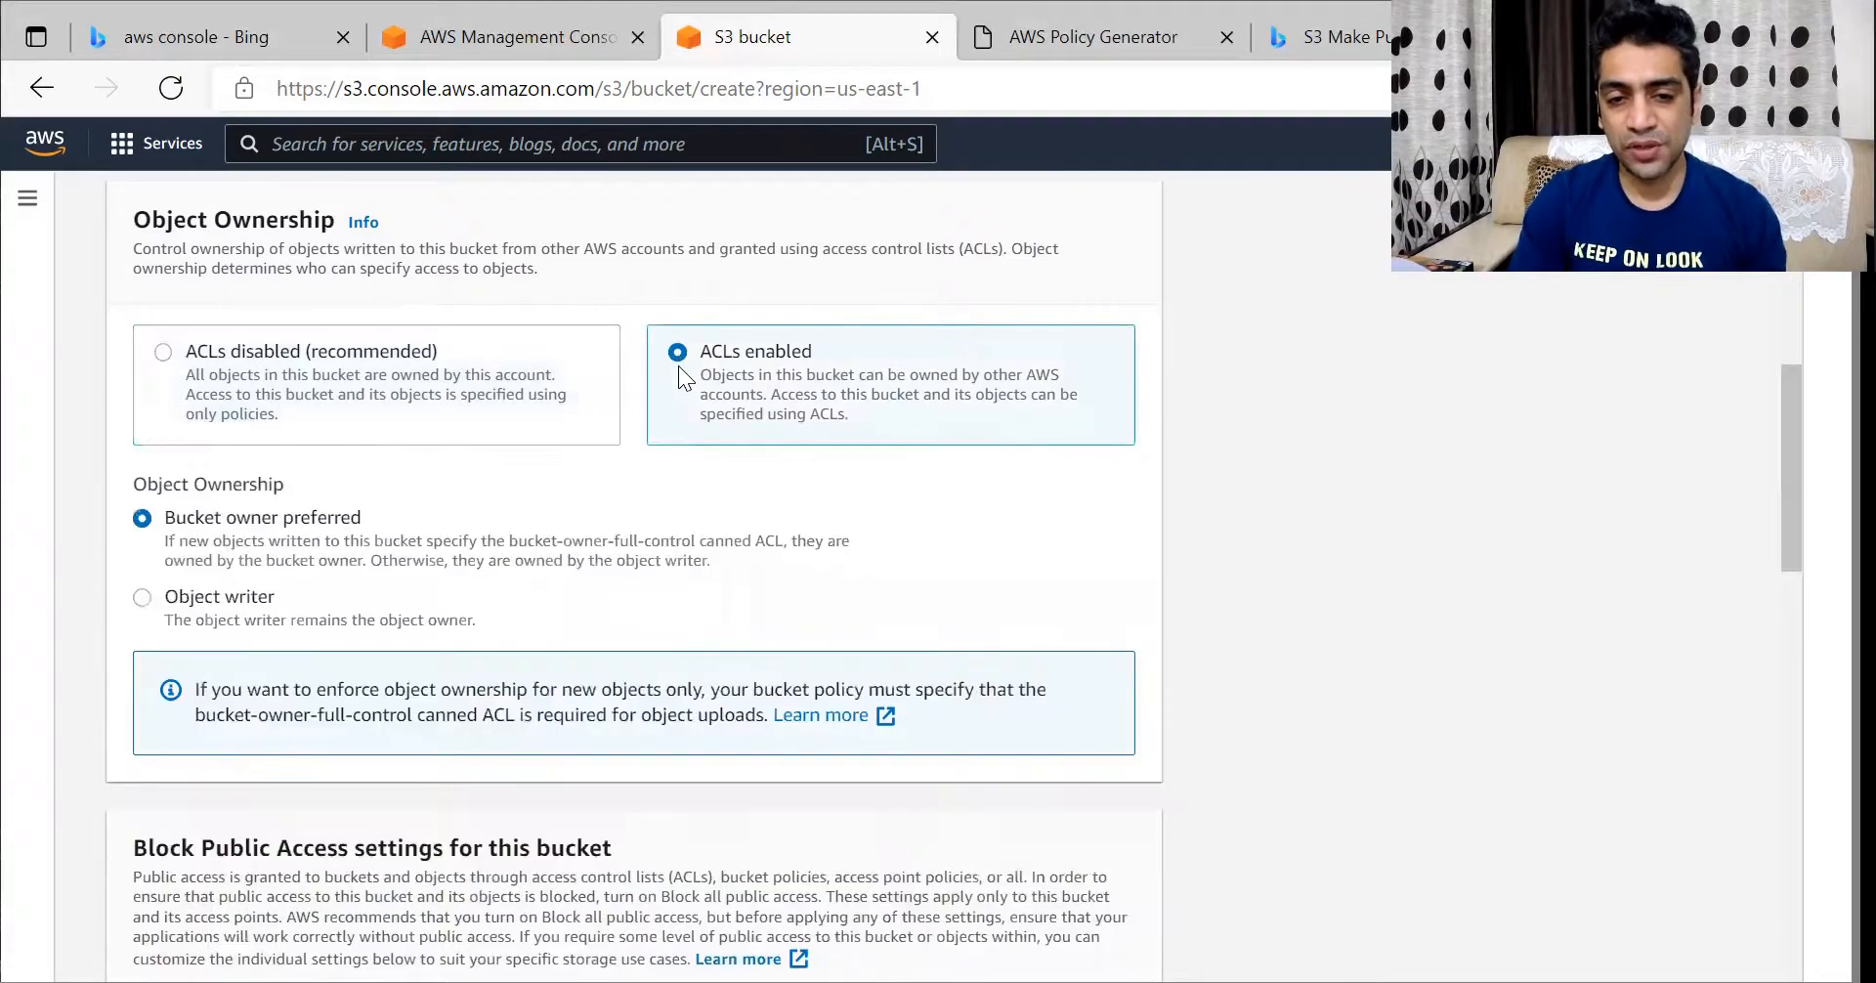
{"action": "scroll", "coordinate": [678, 366], "scroll_direction": "down", "scroll_amount": 1}
{"action": "scroll", "coordinate": [678, 366], "scroll_direction": "down", "scroll_amount": 1}
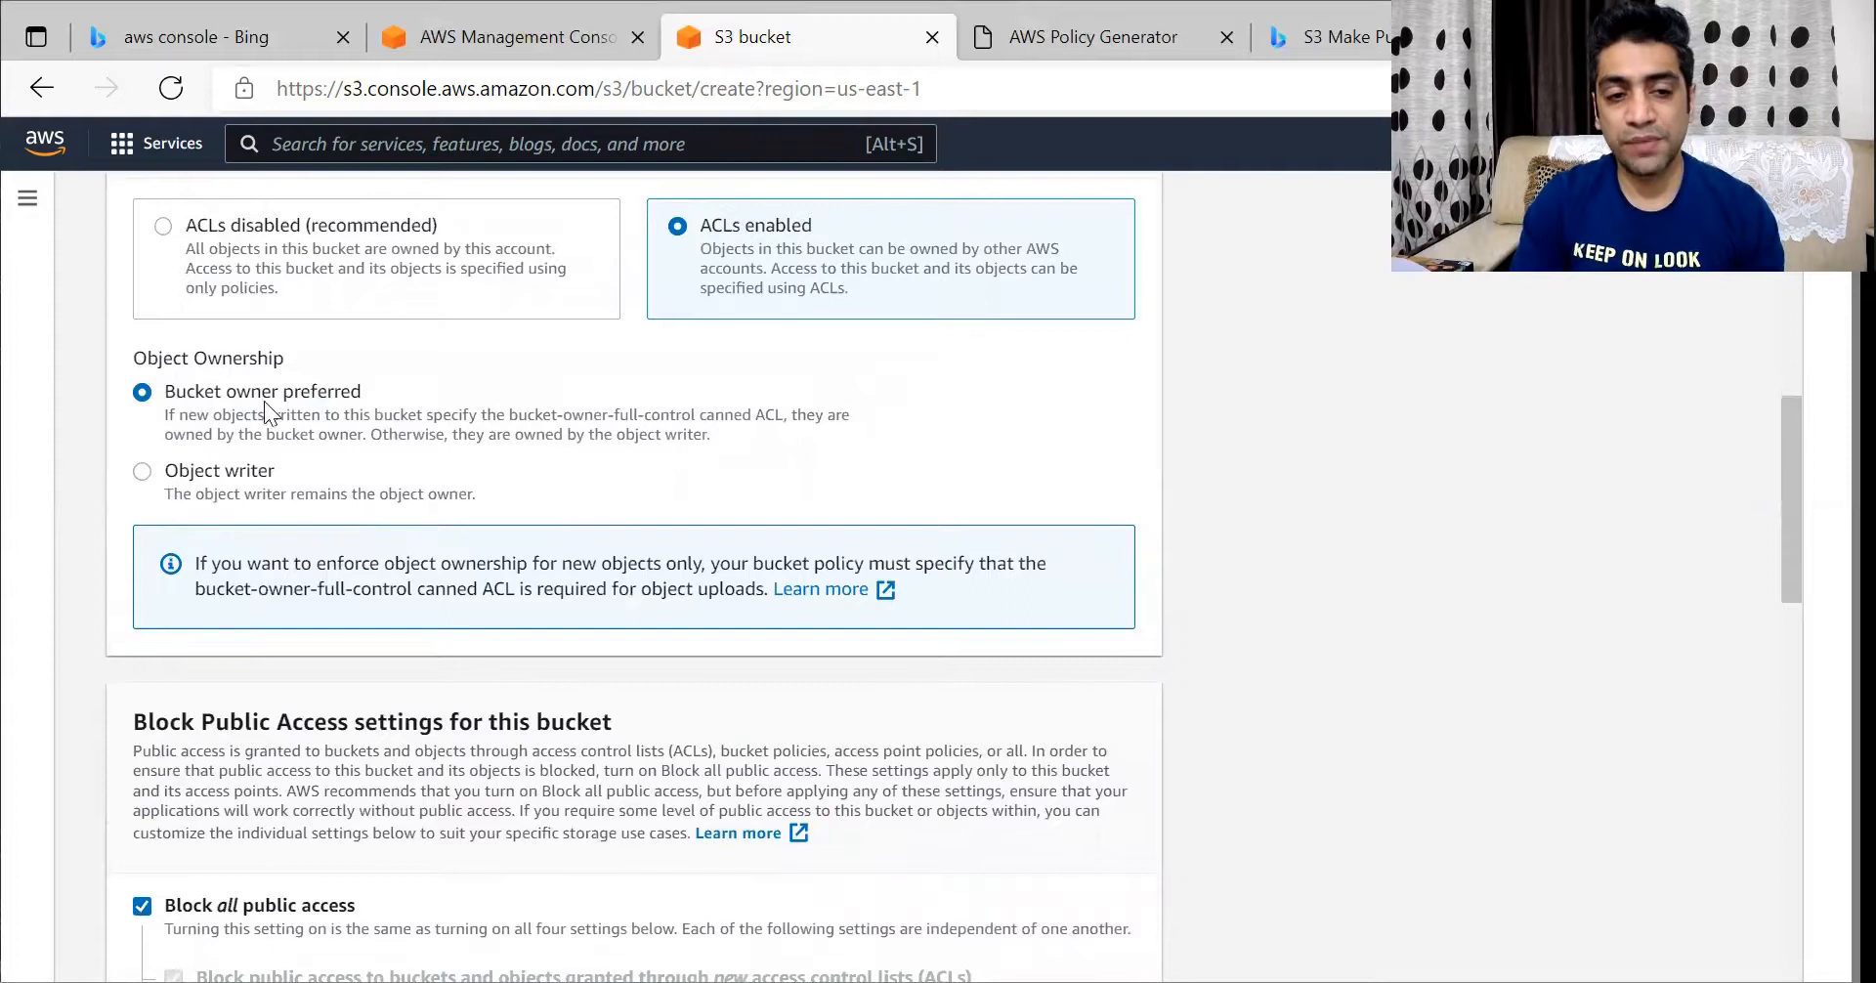
{"action": "scroll", "coordinate": [270, 400], "scroll_direction": "down", "scroll_amount": 6}
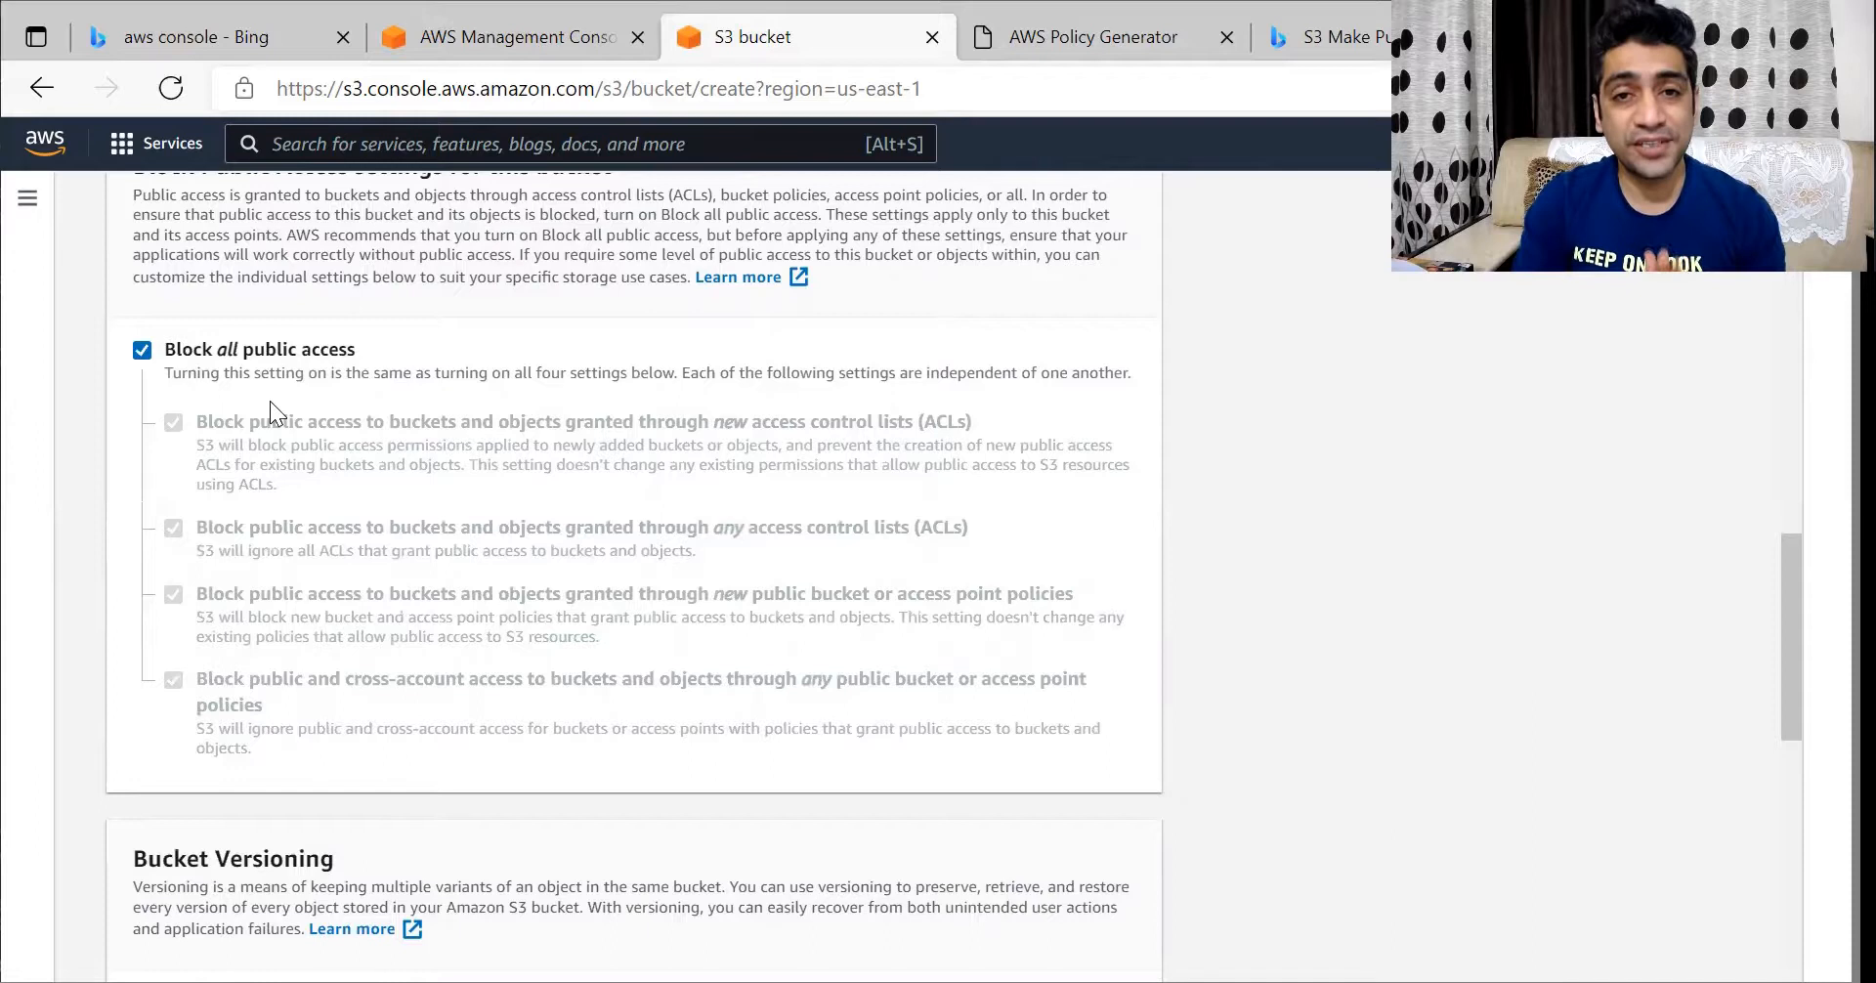
{"action": "left_click", "coordinate": [142, 351]}
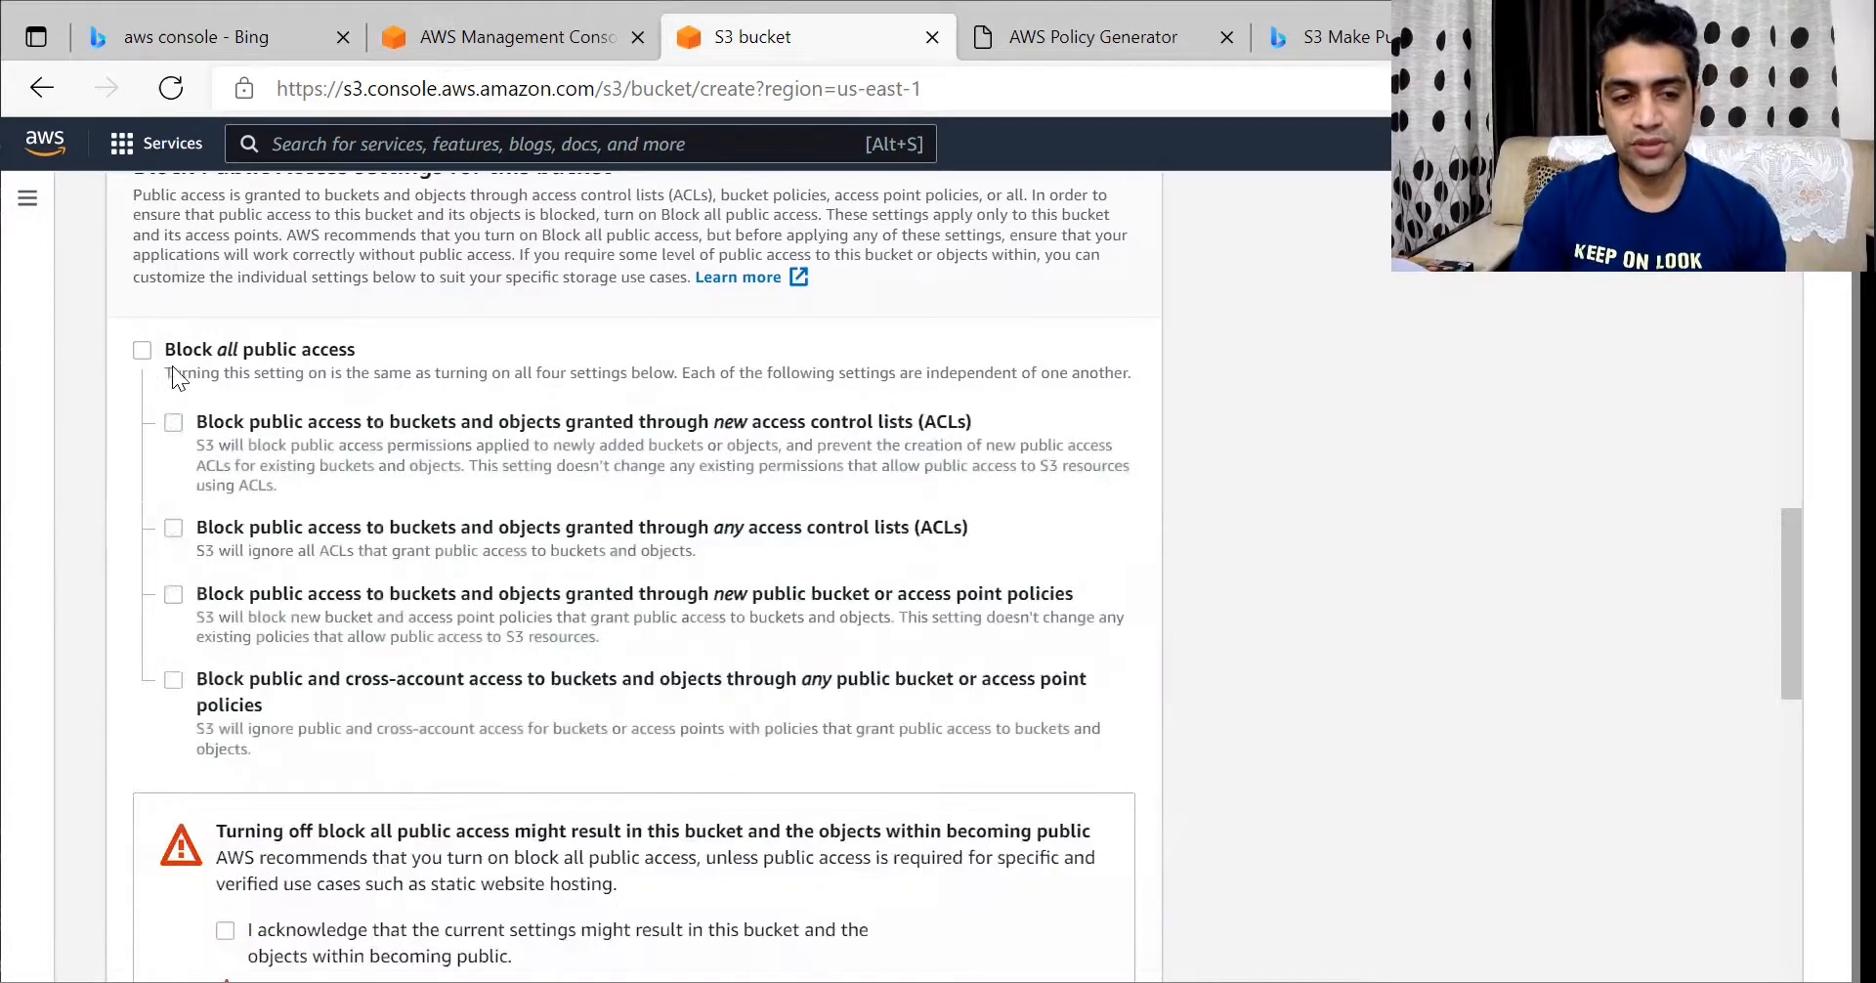
{"action": "left_click", "coordinate": [147, 353]}
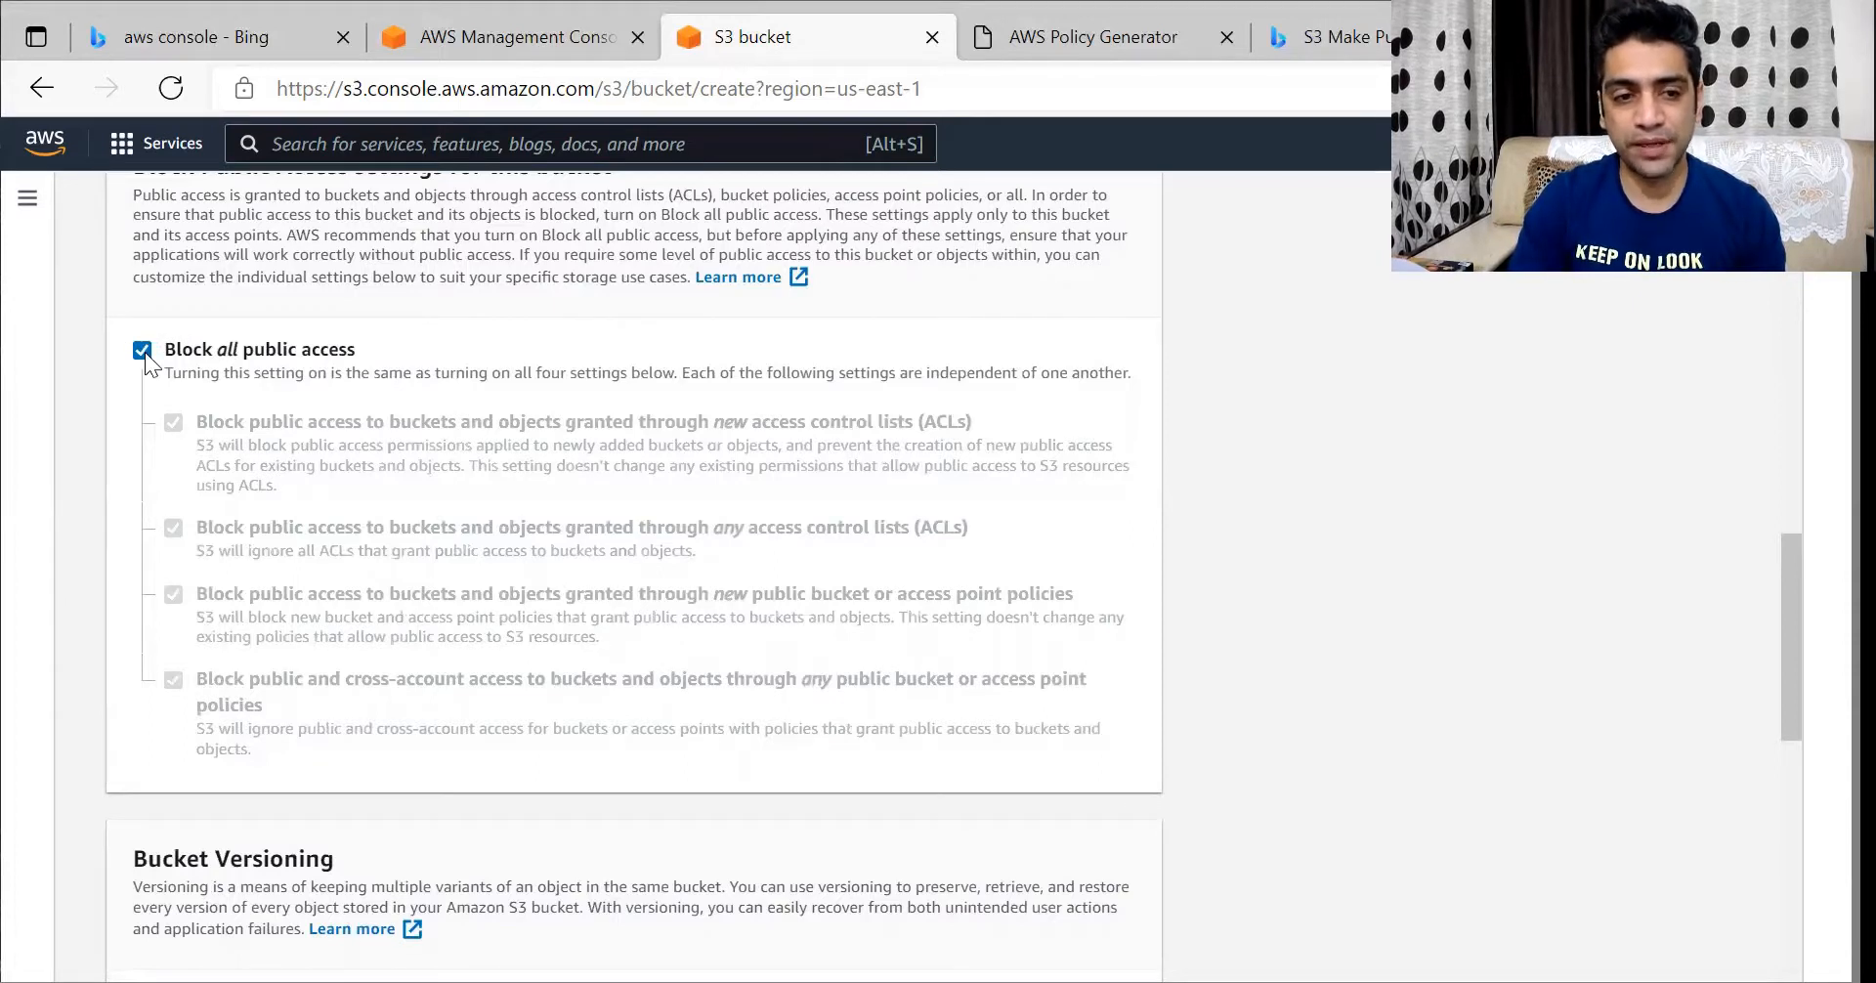
Create the bucket, leaving Bucket Versioning and server-side encryption disabled
{"action": "scroll", "coordinate": [219, 405], "scroll_direction": "down", "scroll_amount": 7}
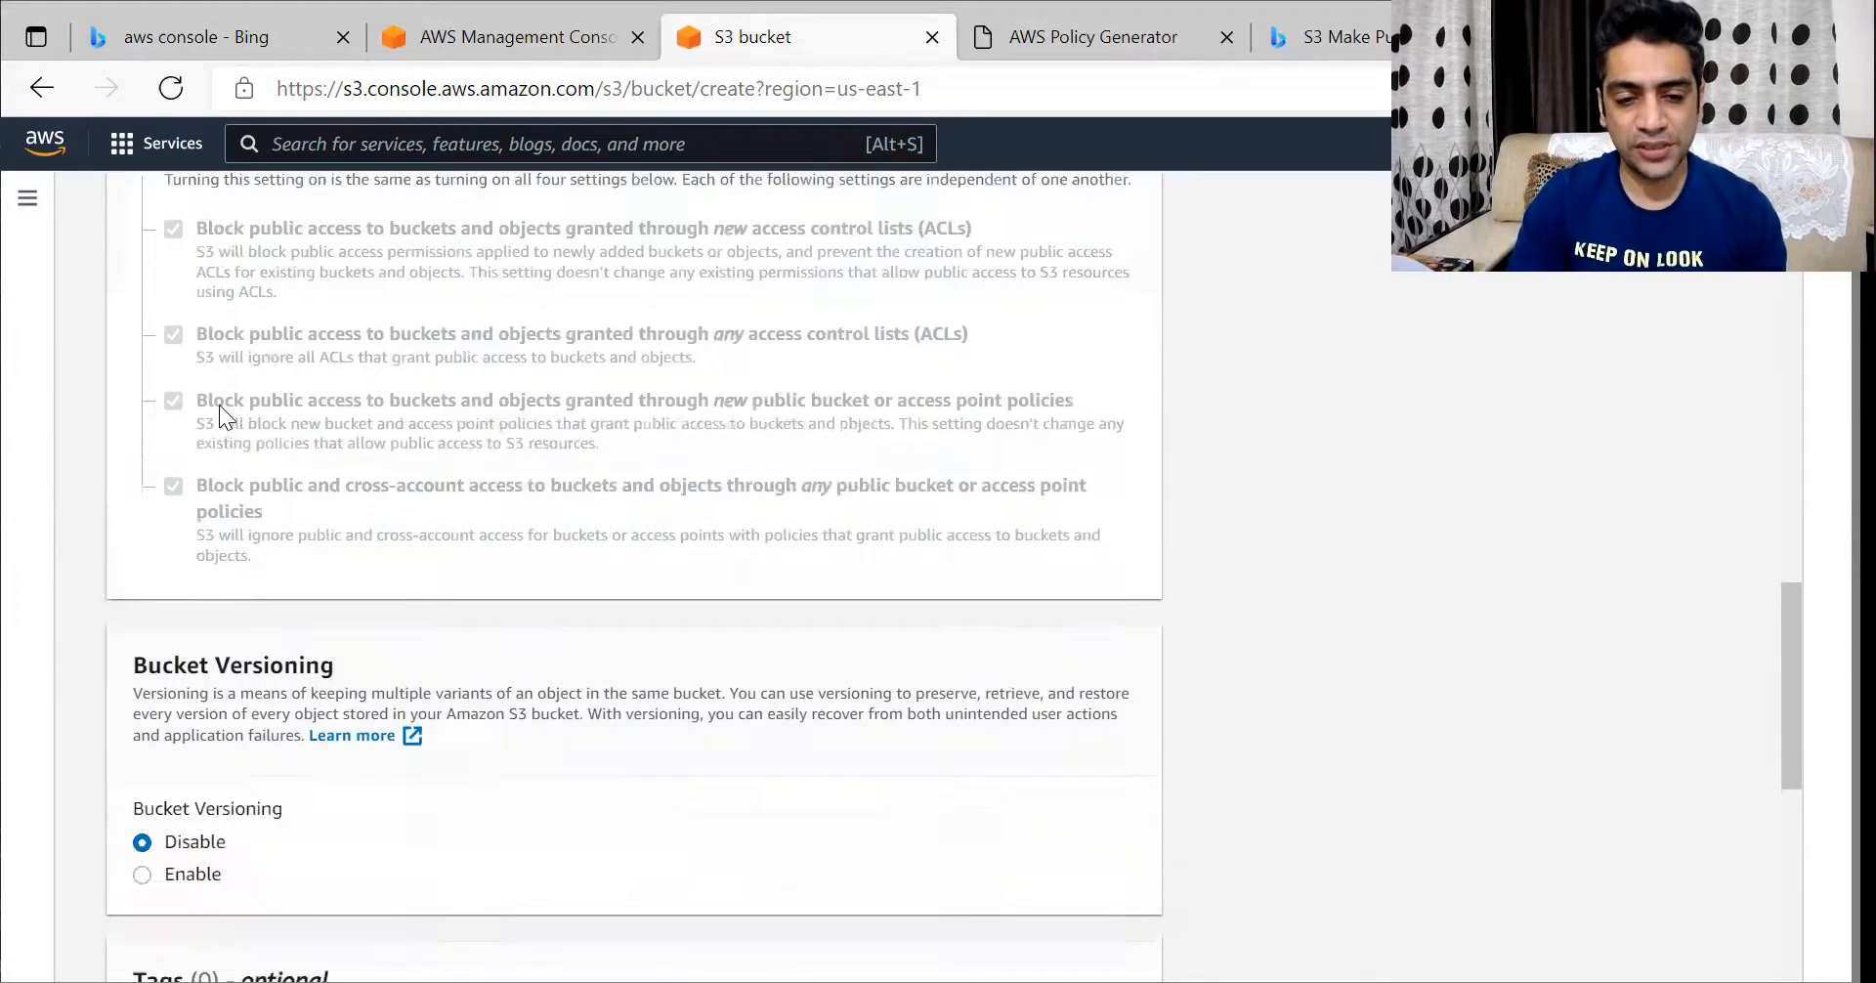
{"action": "scroll", "coordinate": [319, 507], "scroll_direction": "down", "scroll_amount": 3}
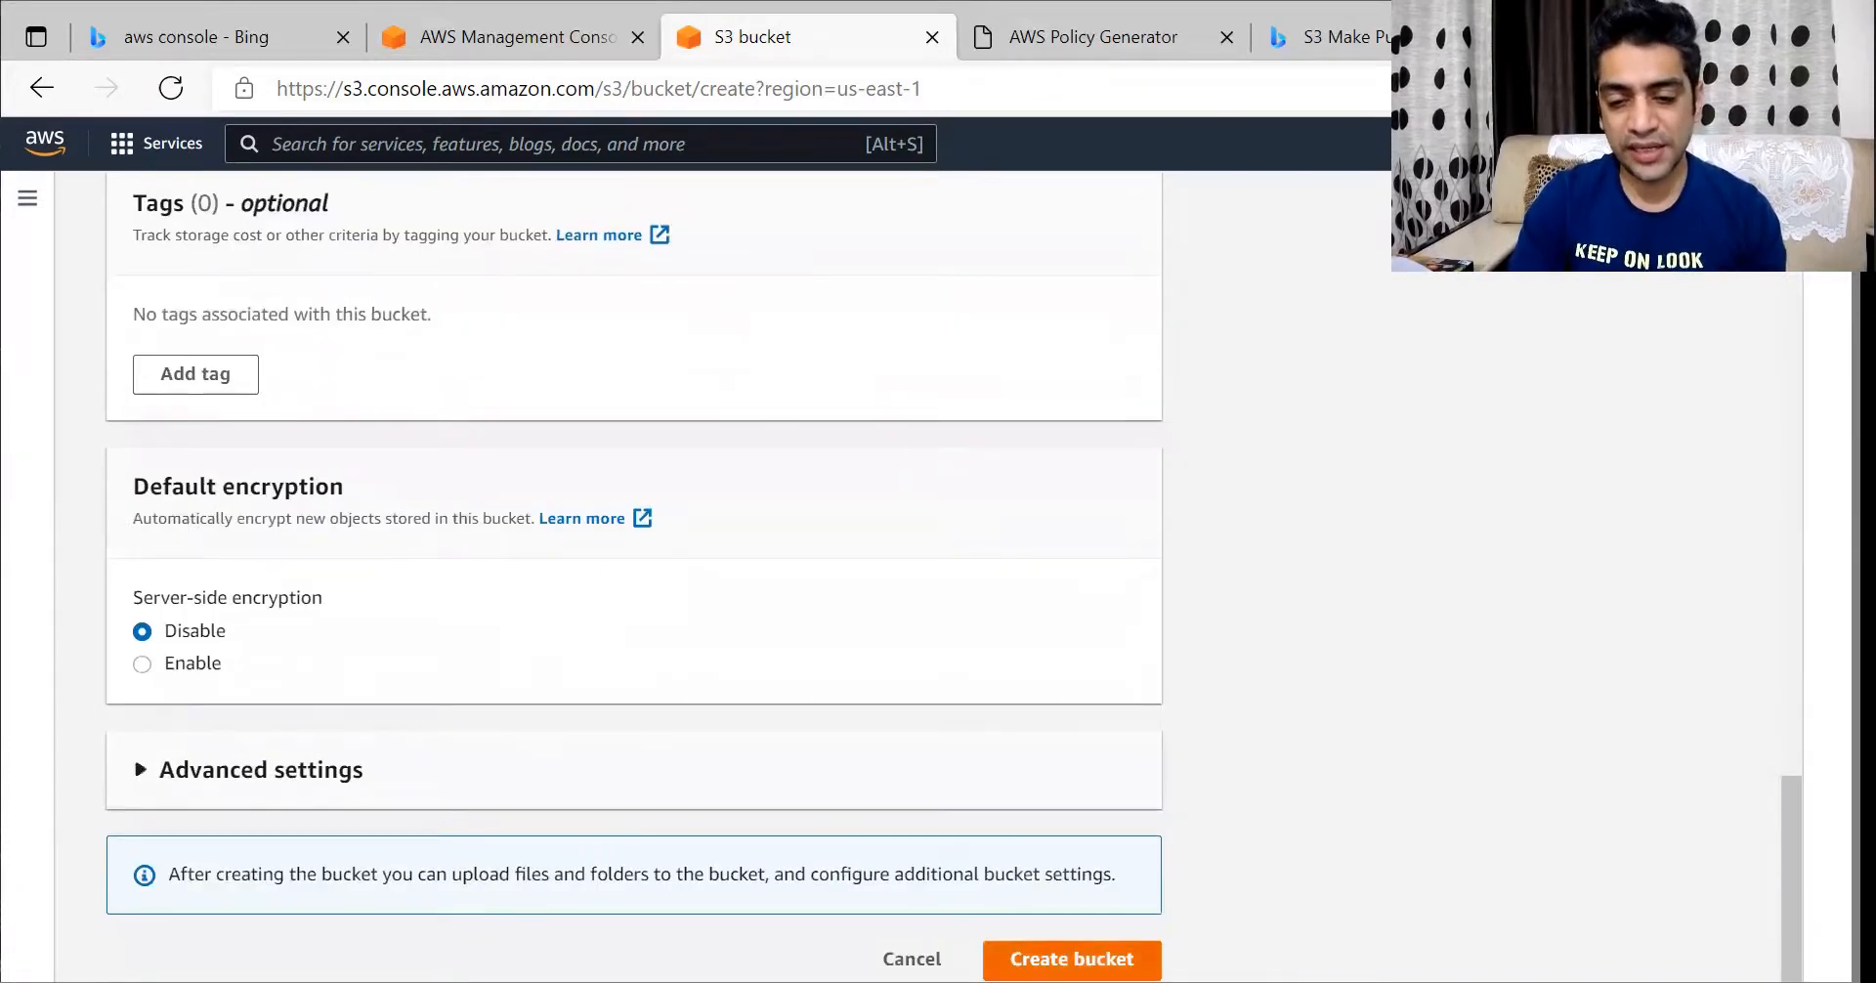
{"action": "left_click", "coordinate": [1072, 960]}
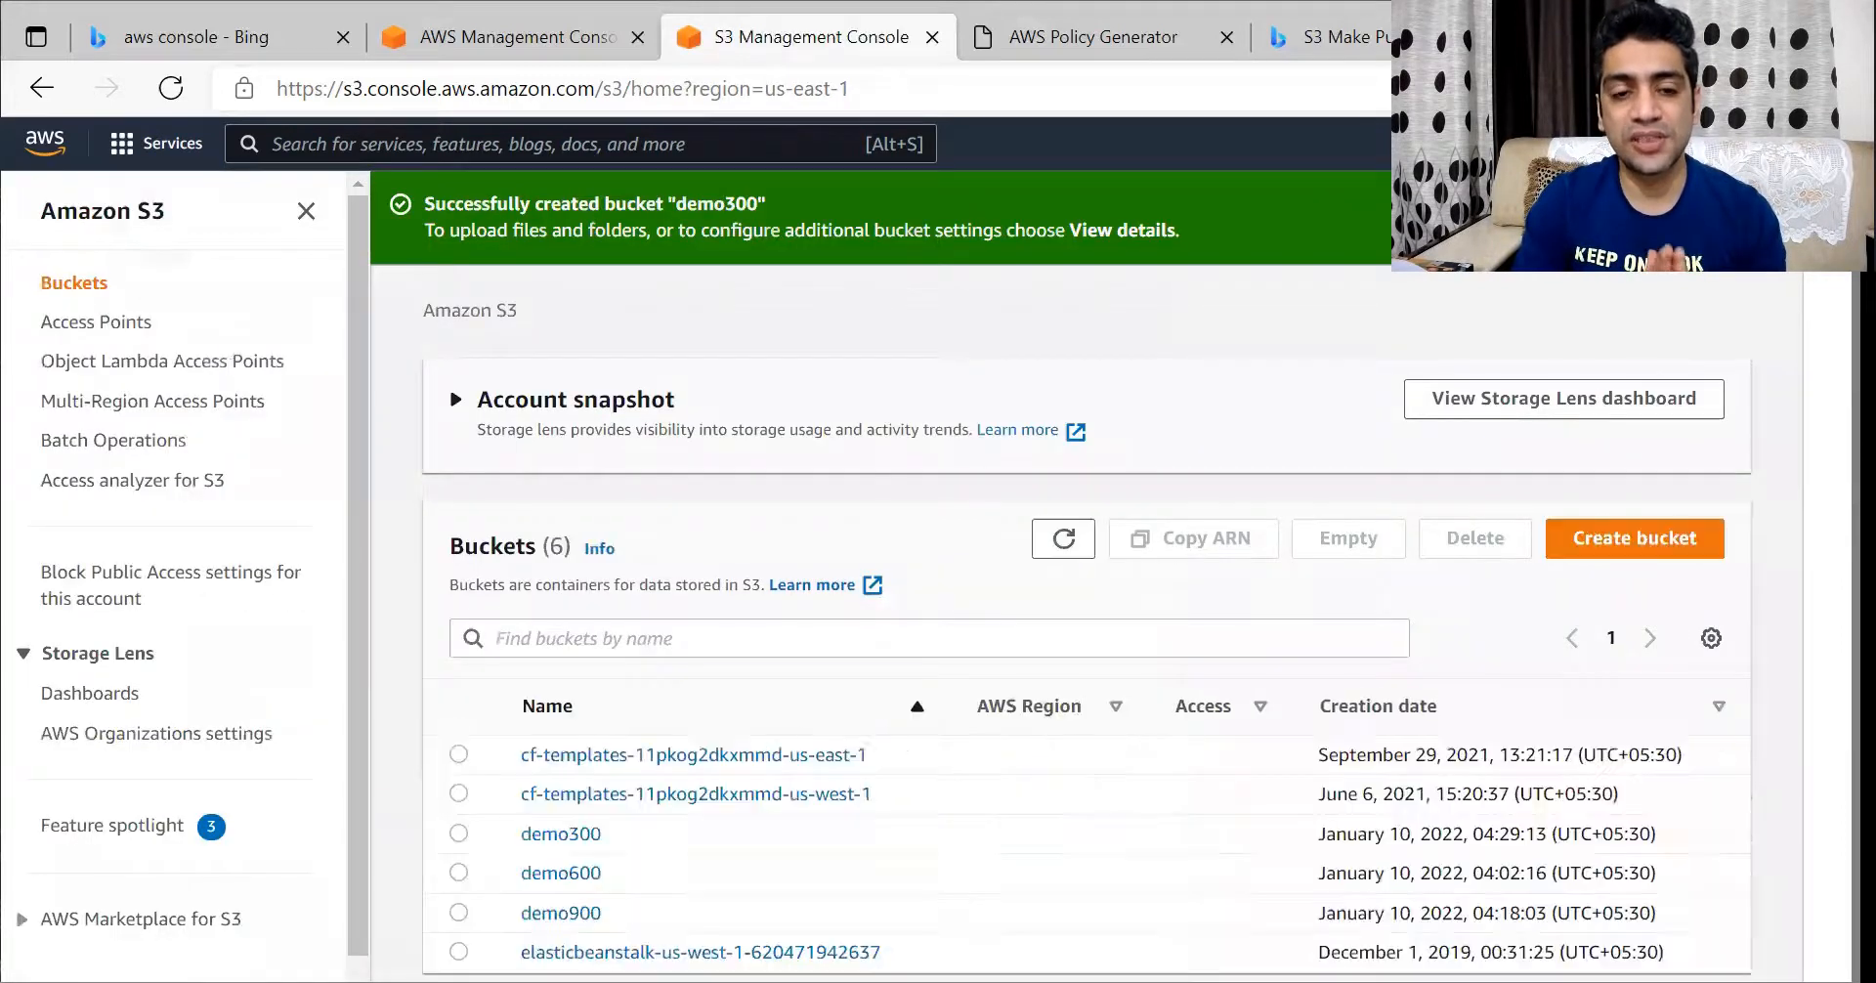
Open the demo300 bucket and begin adding files for an upload
{"action": "scroll", "coordinate": [733, 586], "scroll_direction": "down", "scroll_amount": 1}
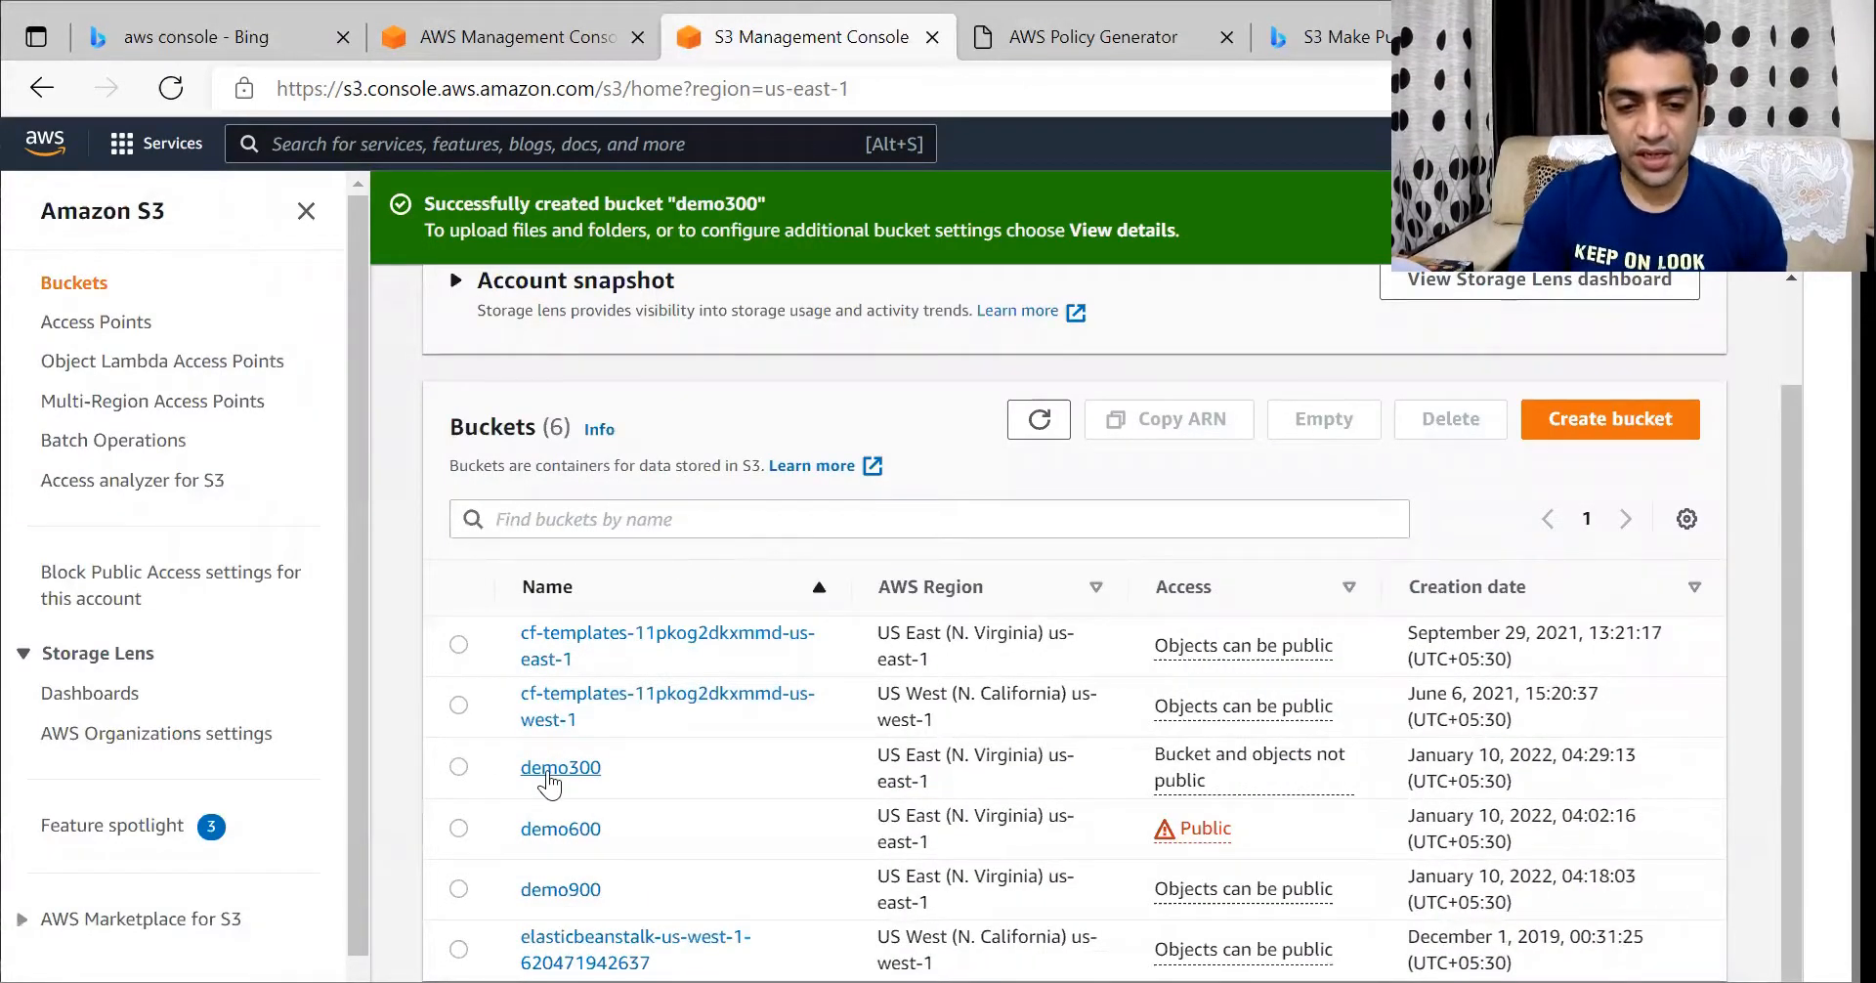
{"action": "left_click", "coordinate": [551, 782]}
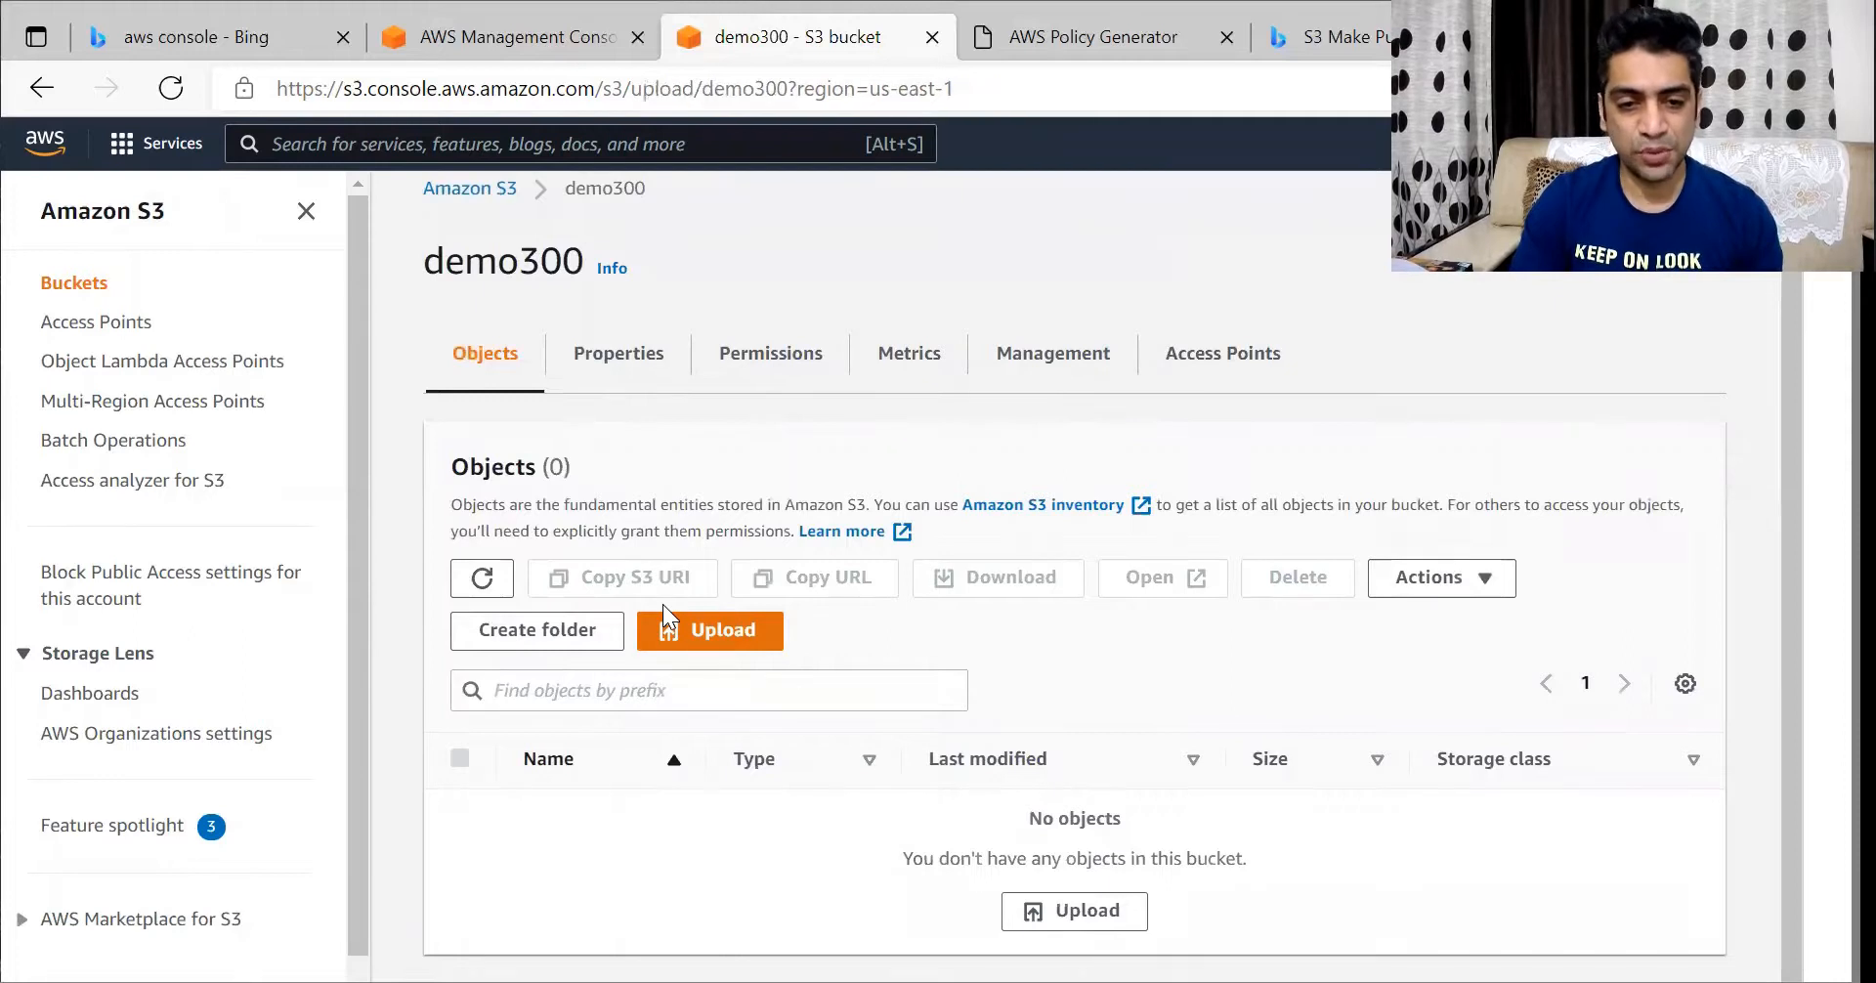
{"action": "left_click", "coordinate": [903, 556]}
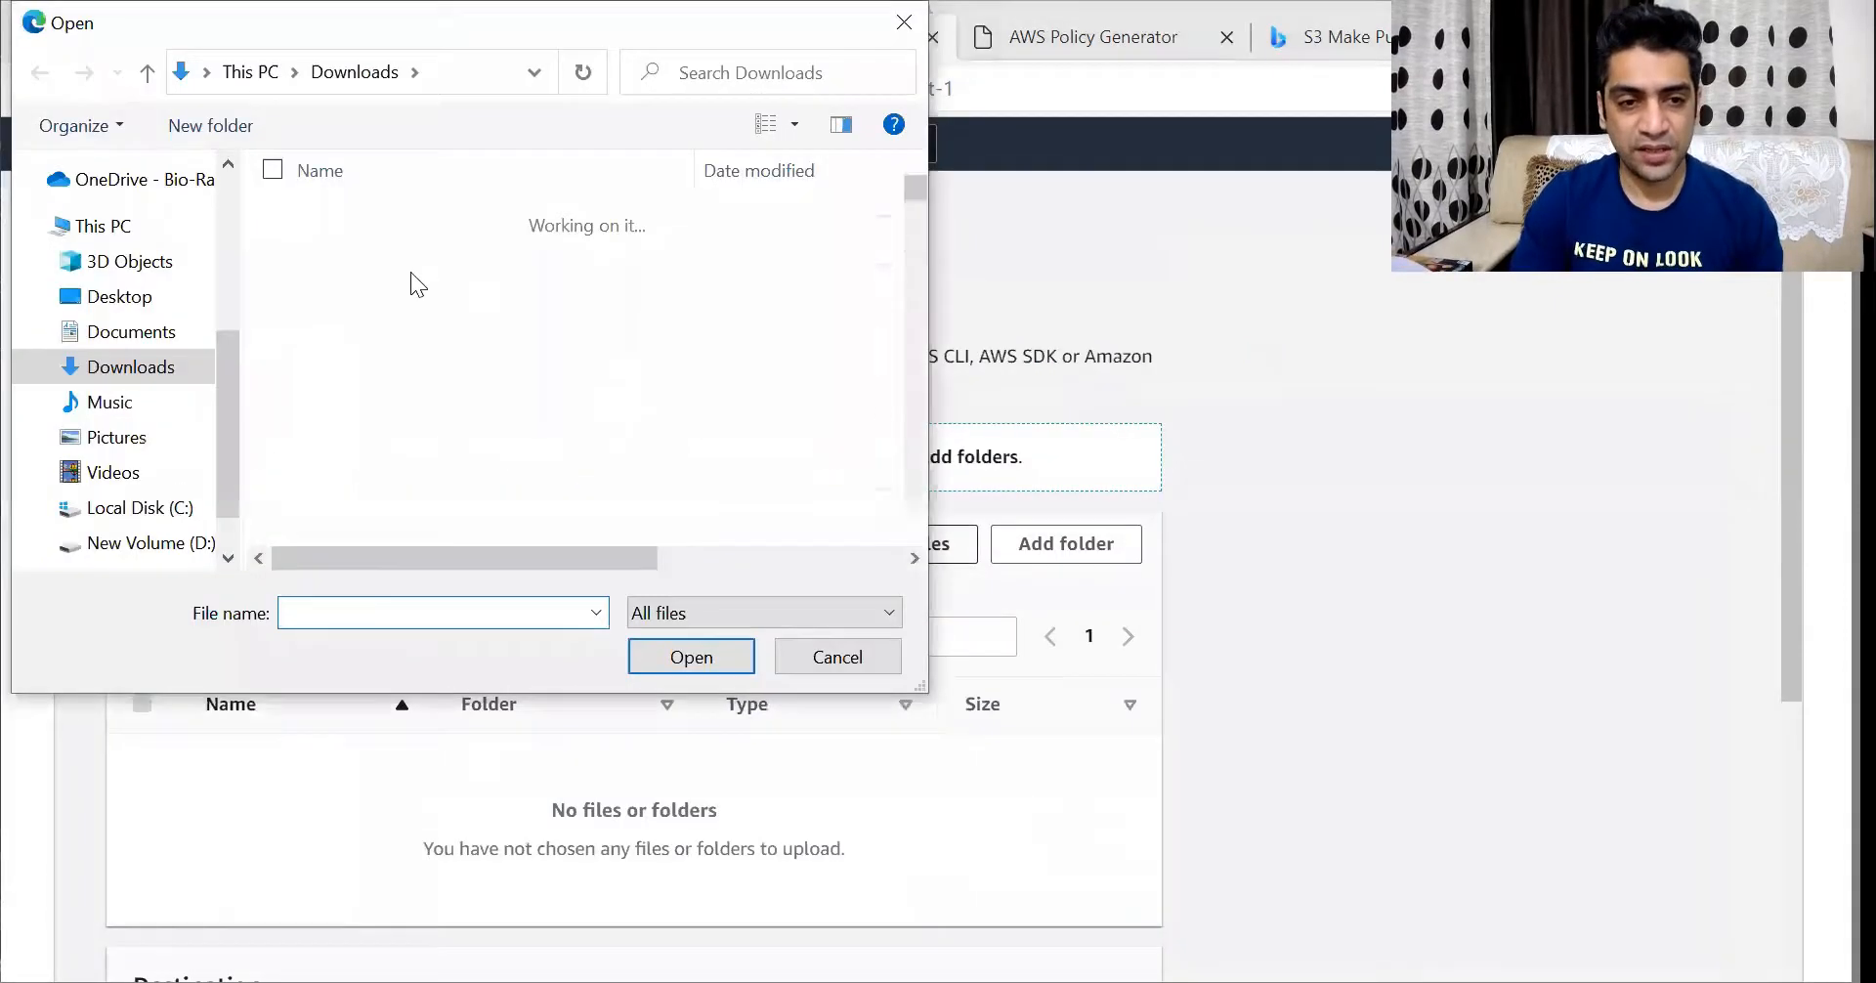
Add the Cloud champion-1 and CT-tower-Logo images from the Downloads folder to the upload
{"action": "left_click", "coordinate": [385, 251]}
{"action": "key", "text": "c"}
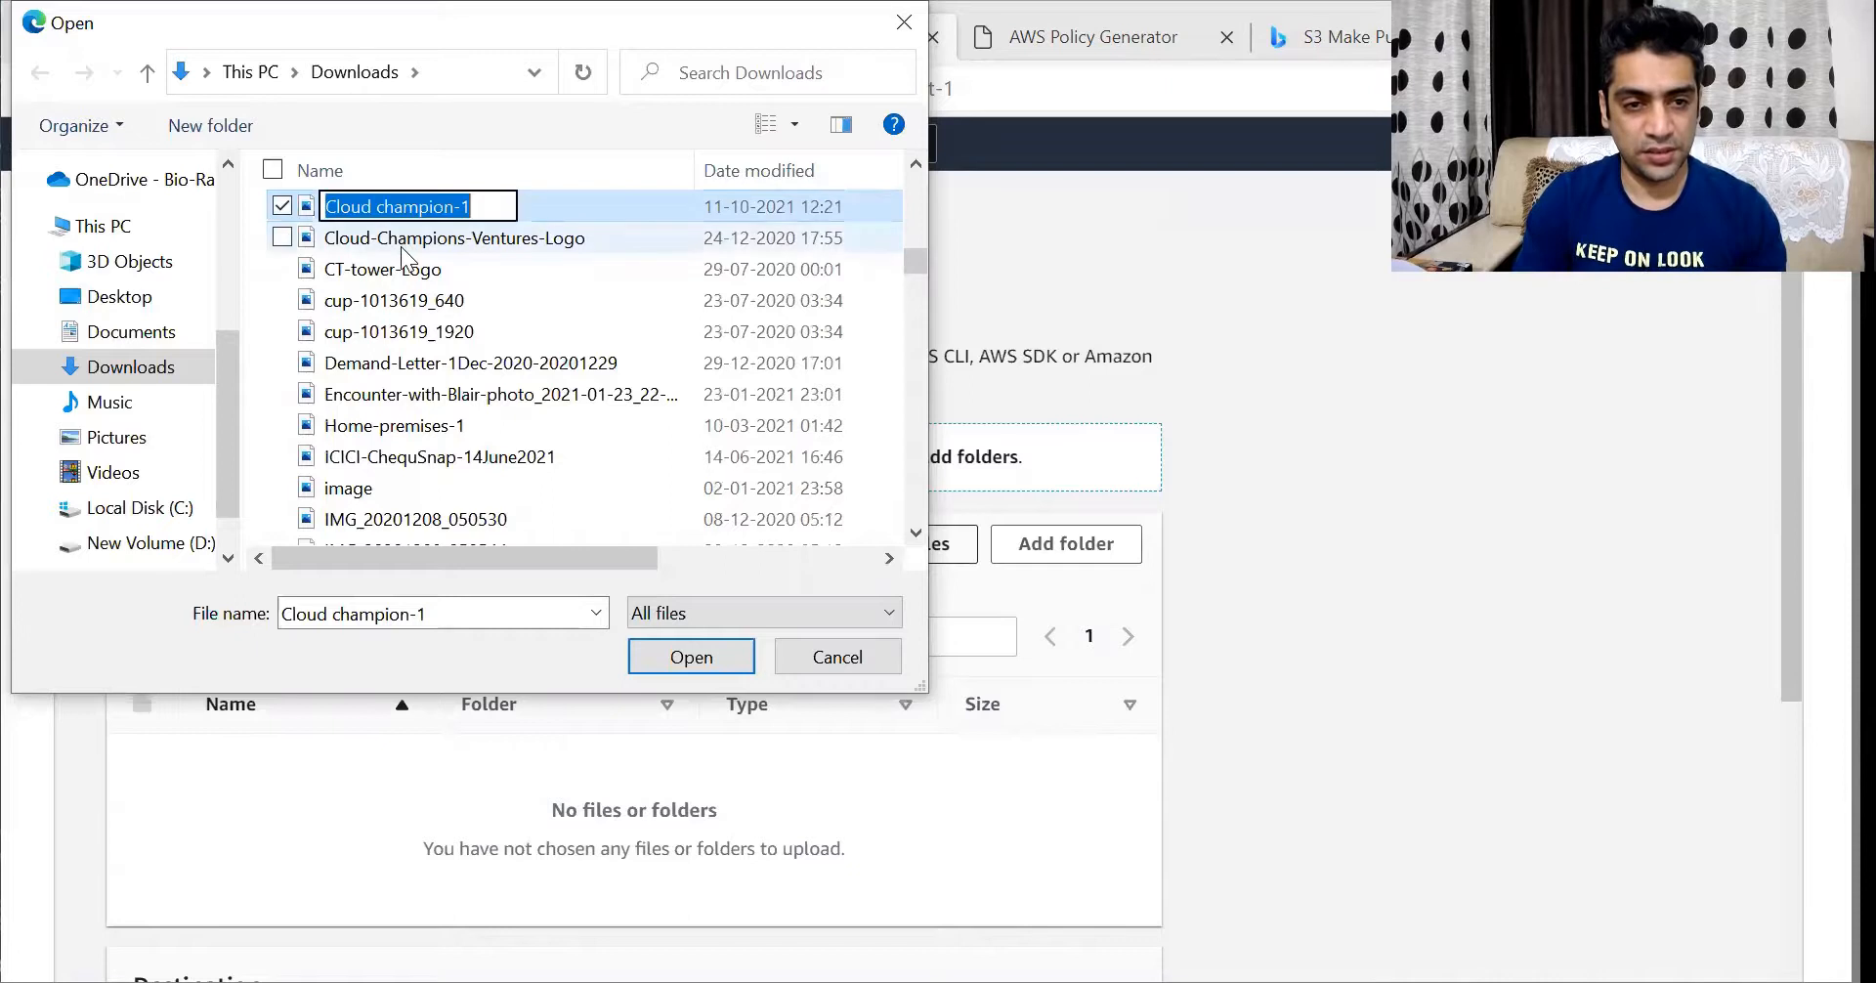
{"action": "left_click", "coordinate": [401, 246], "text": "ctrl"}
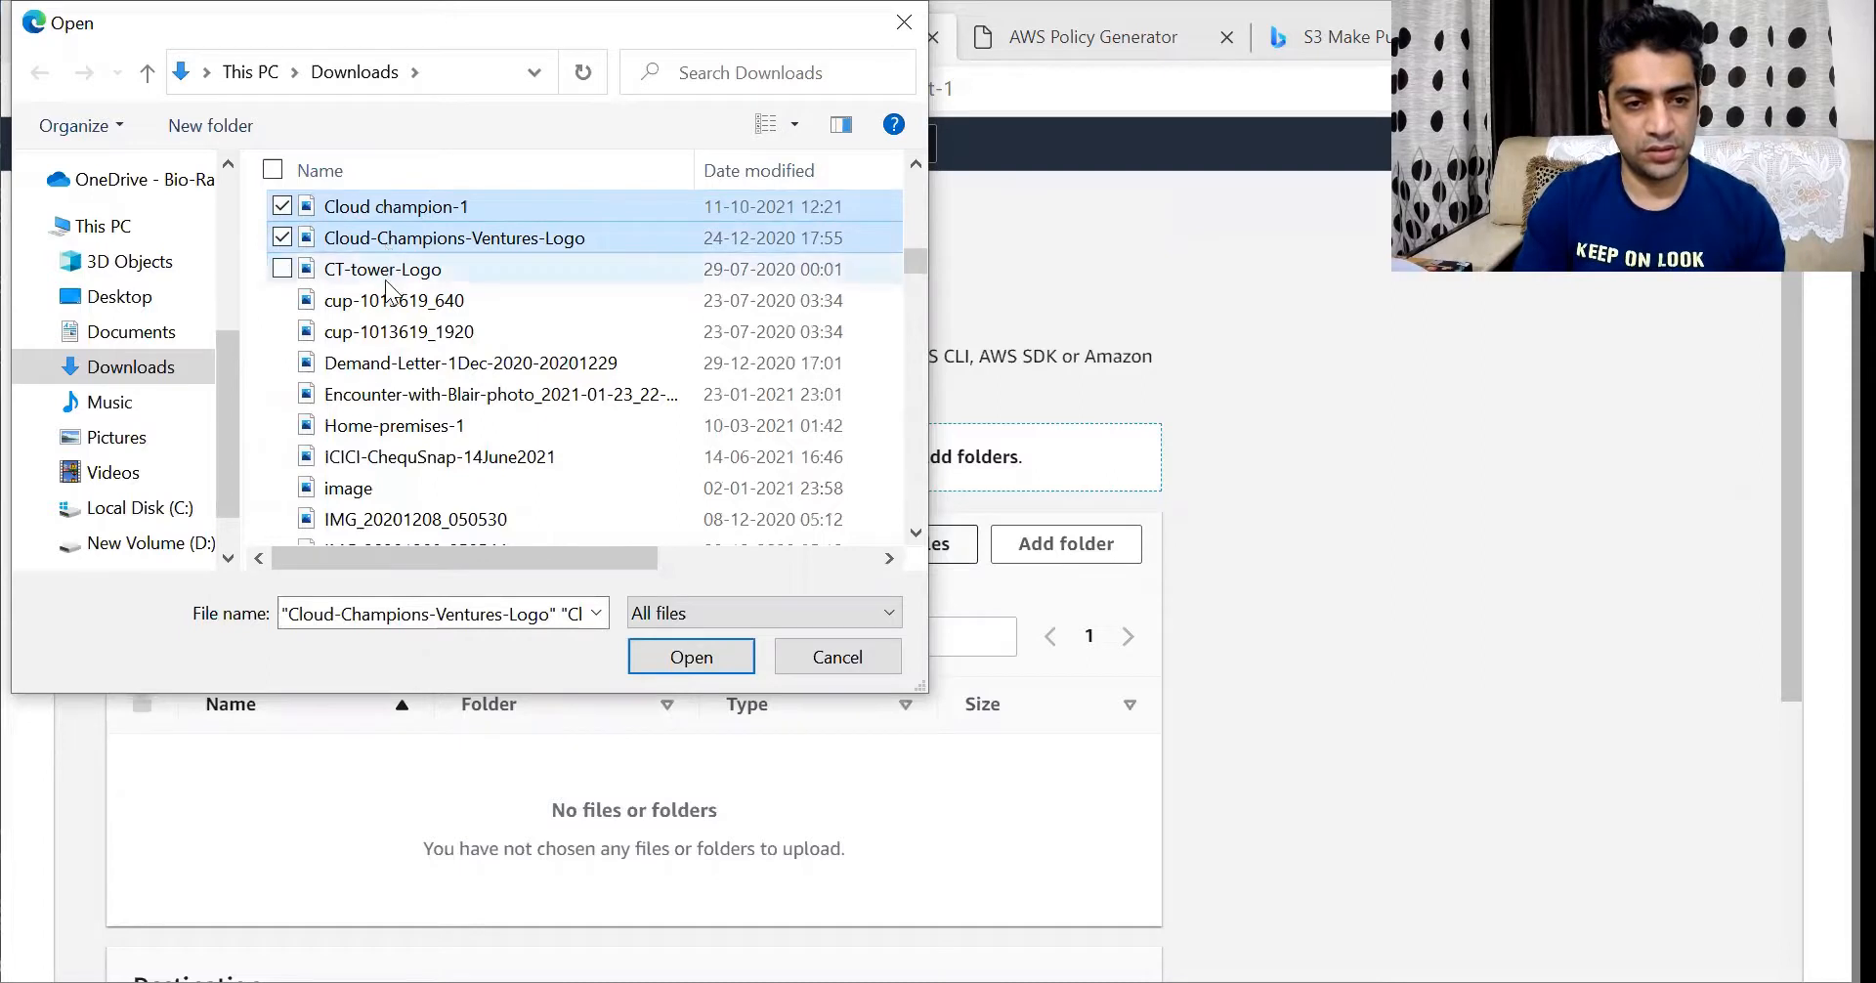
{"action": "left_click", "coordinate": [397, 236], "text": "ctrl"}
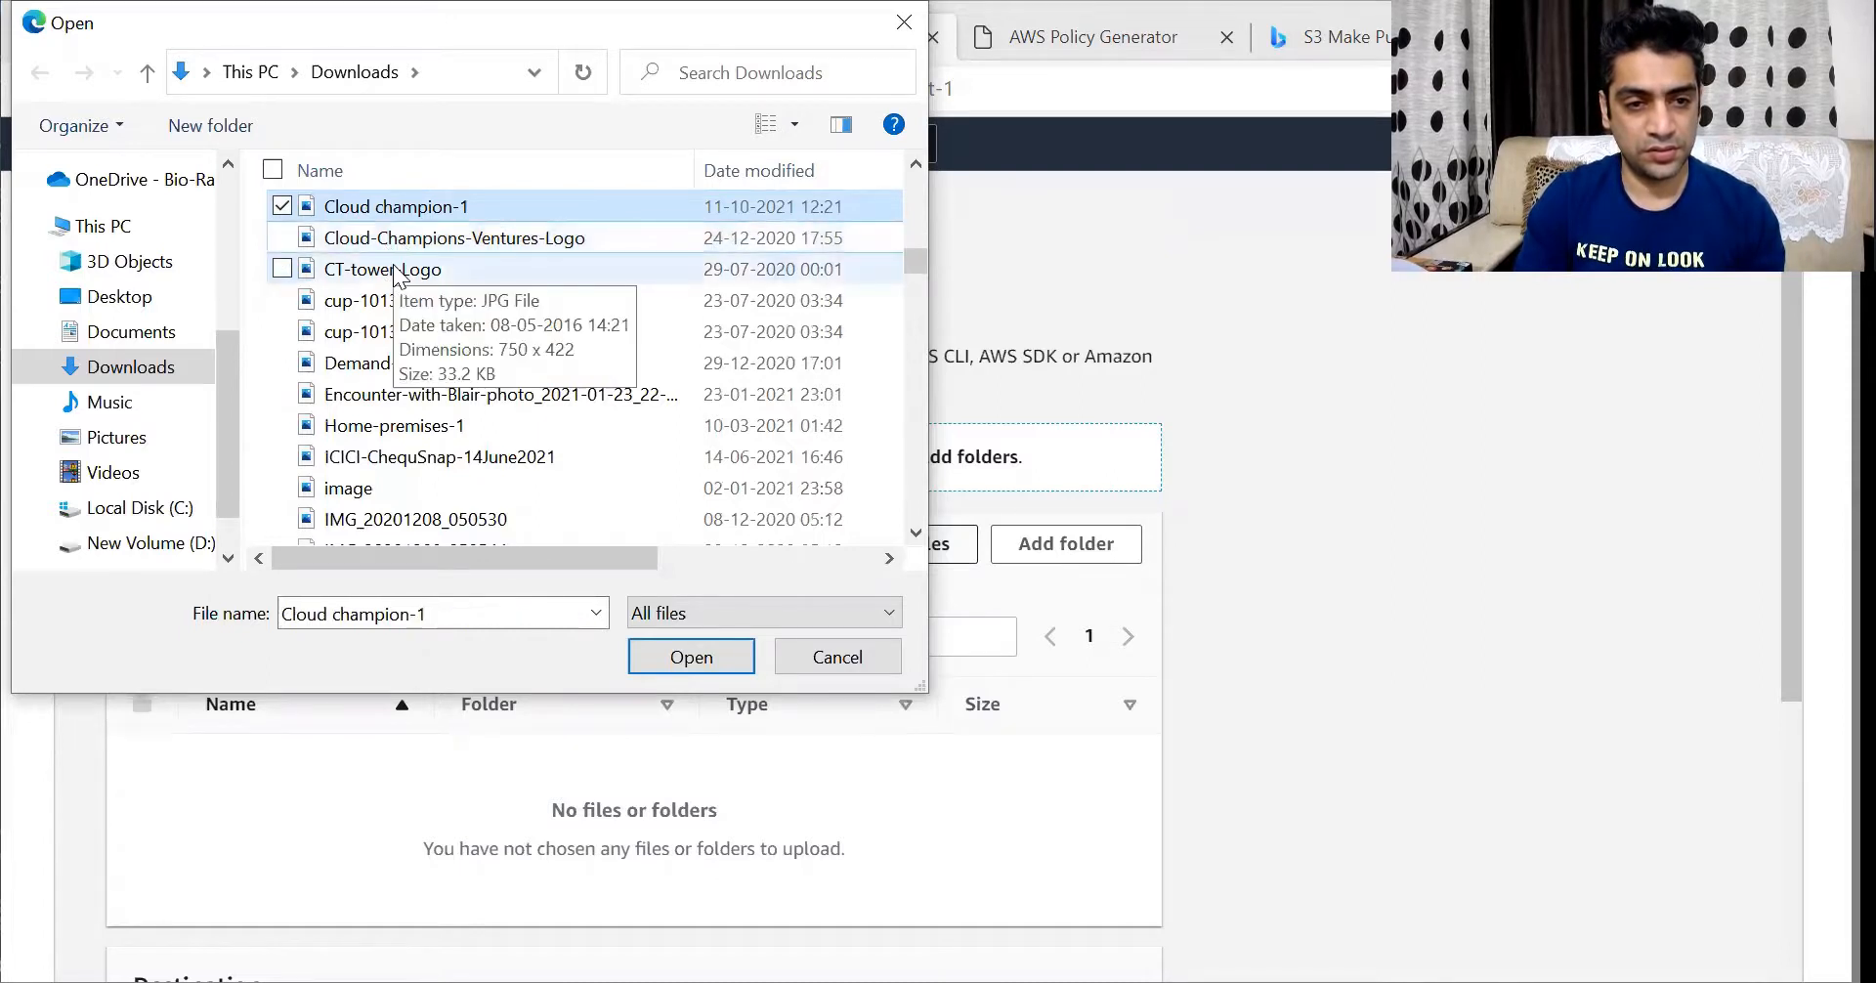
{"action": "left_click", "coordinate": [387, 272], "text": "ctrl"}
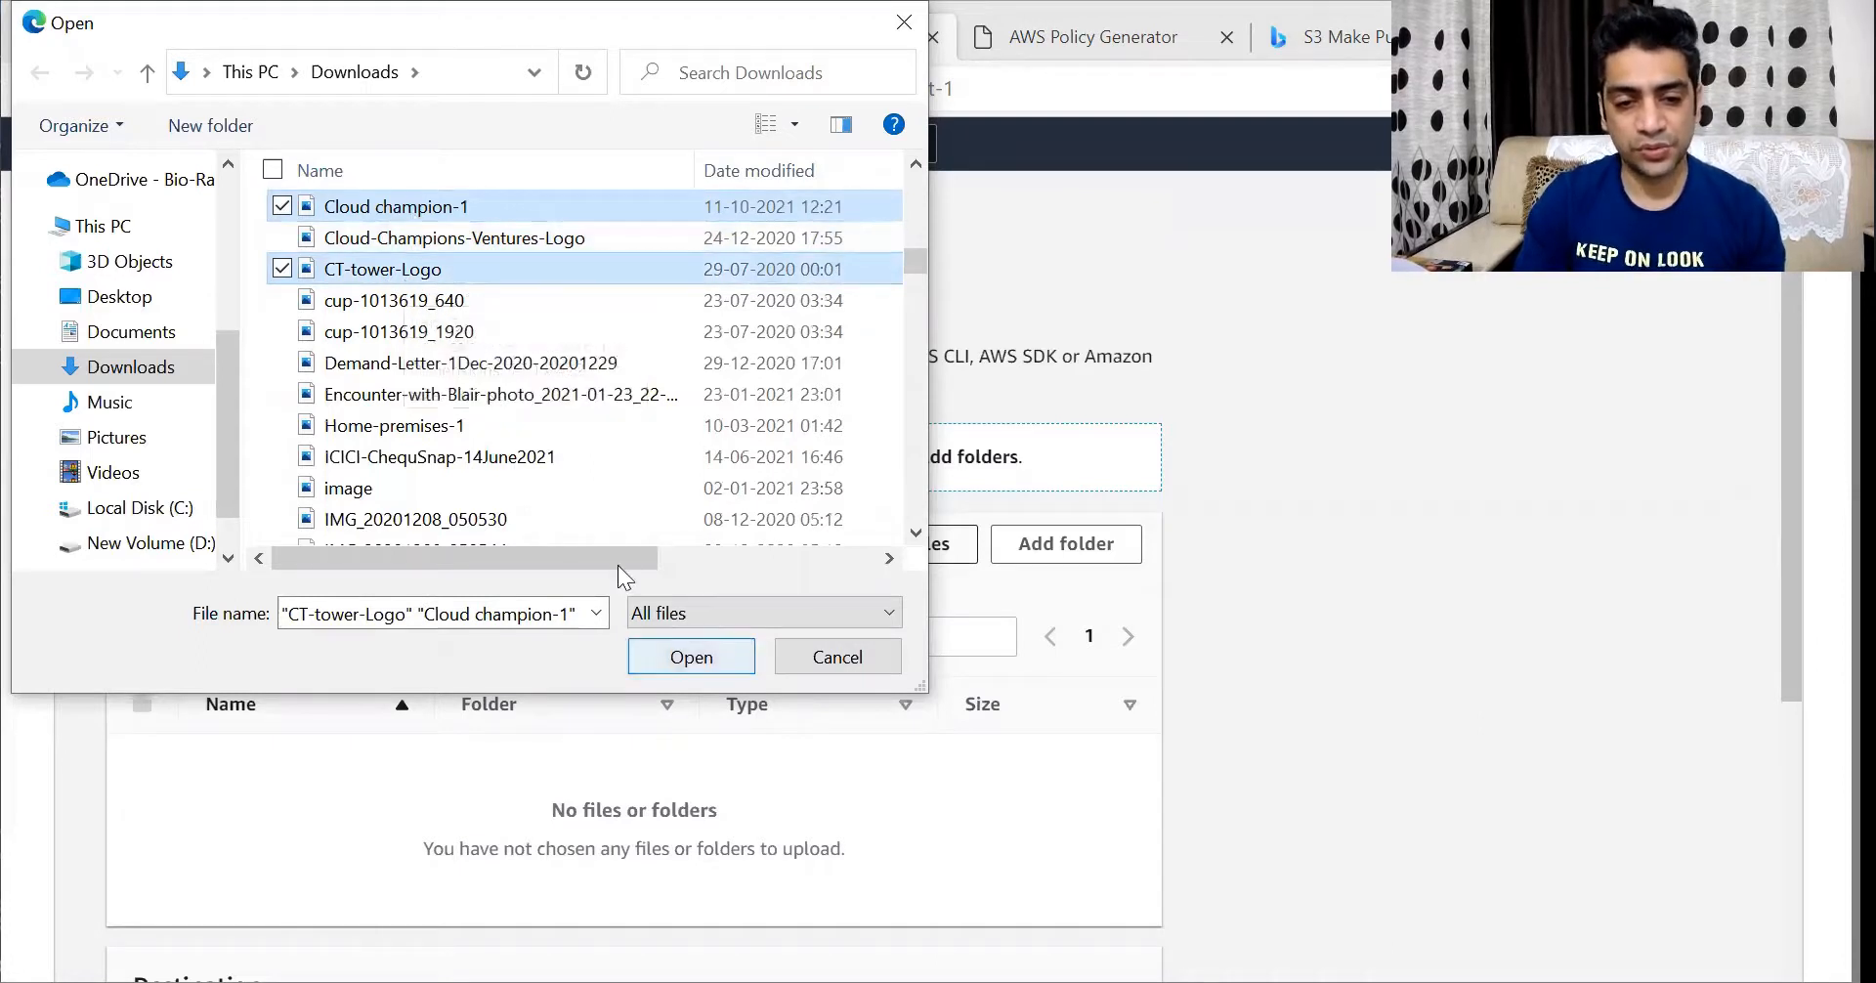
{"action": "key", "text": "Return"}
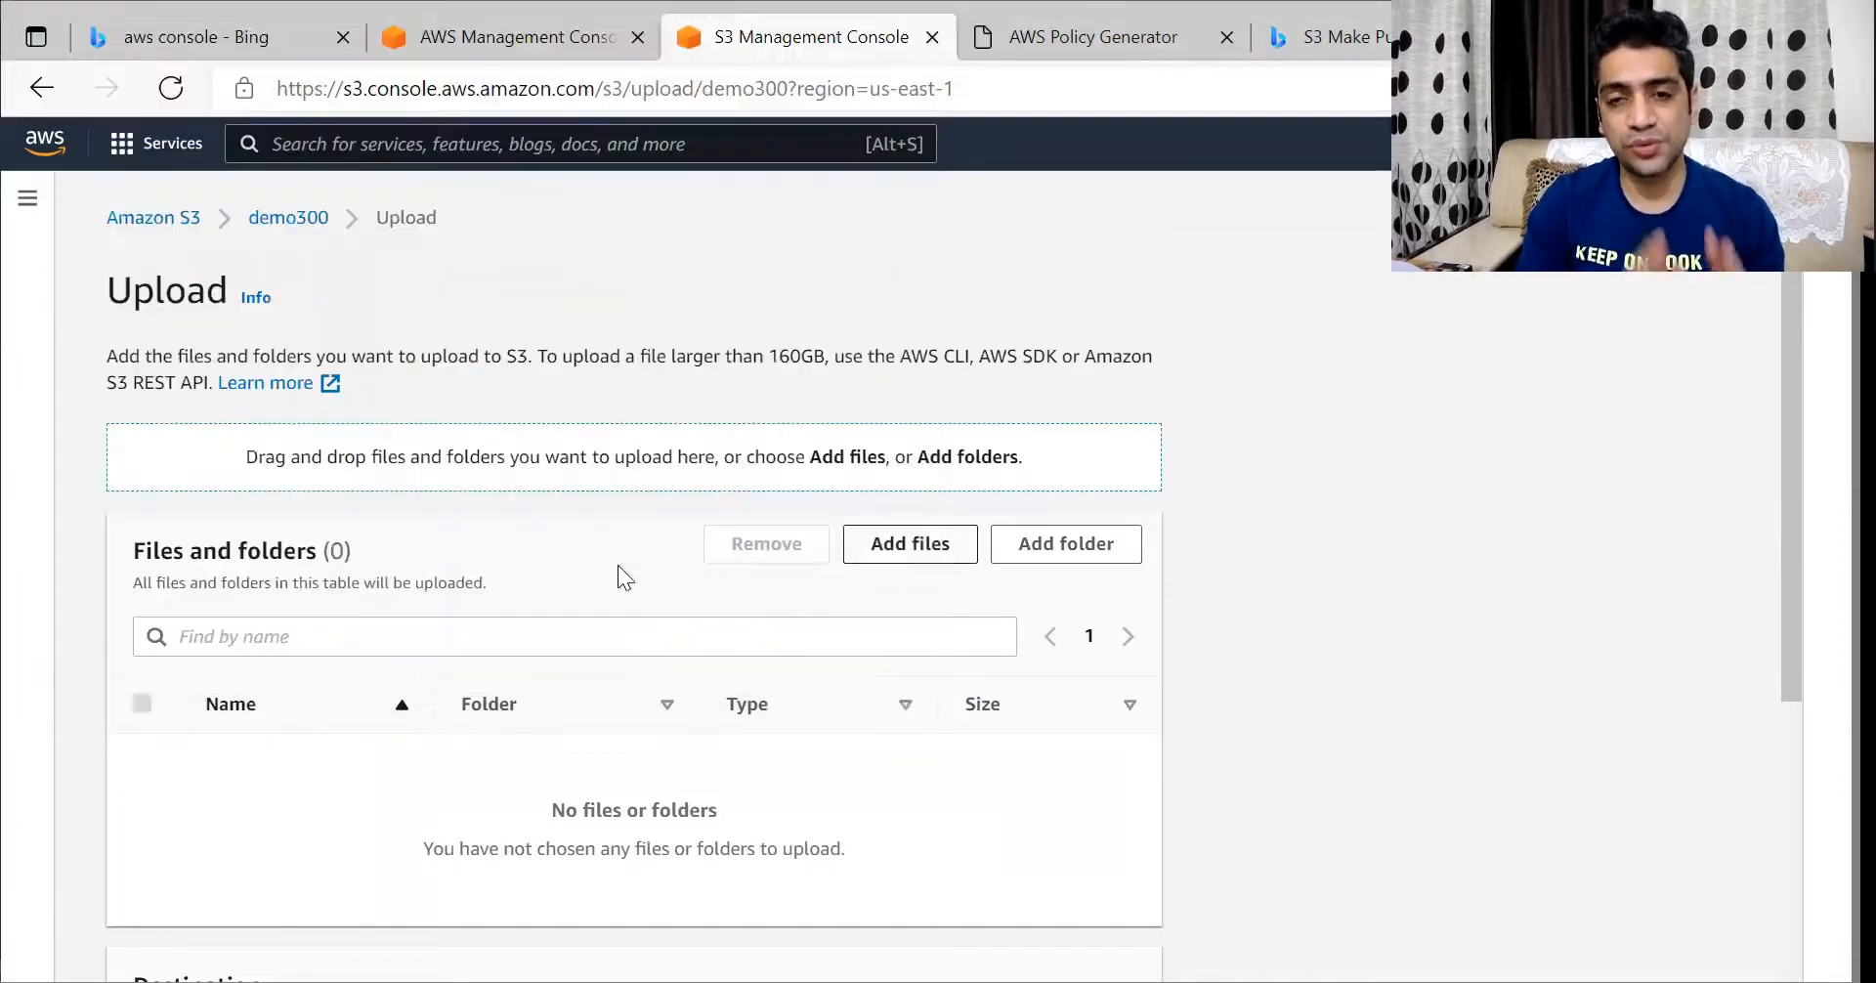
Upload the two images to s3://demo300 and open the destination bucket
{"action": "scroll", "coordinate": [381, 723], "scroll_direction": "down", "scroll_amount": 3}
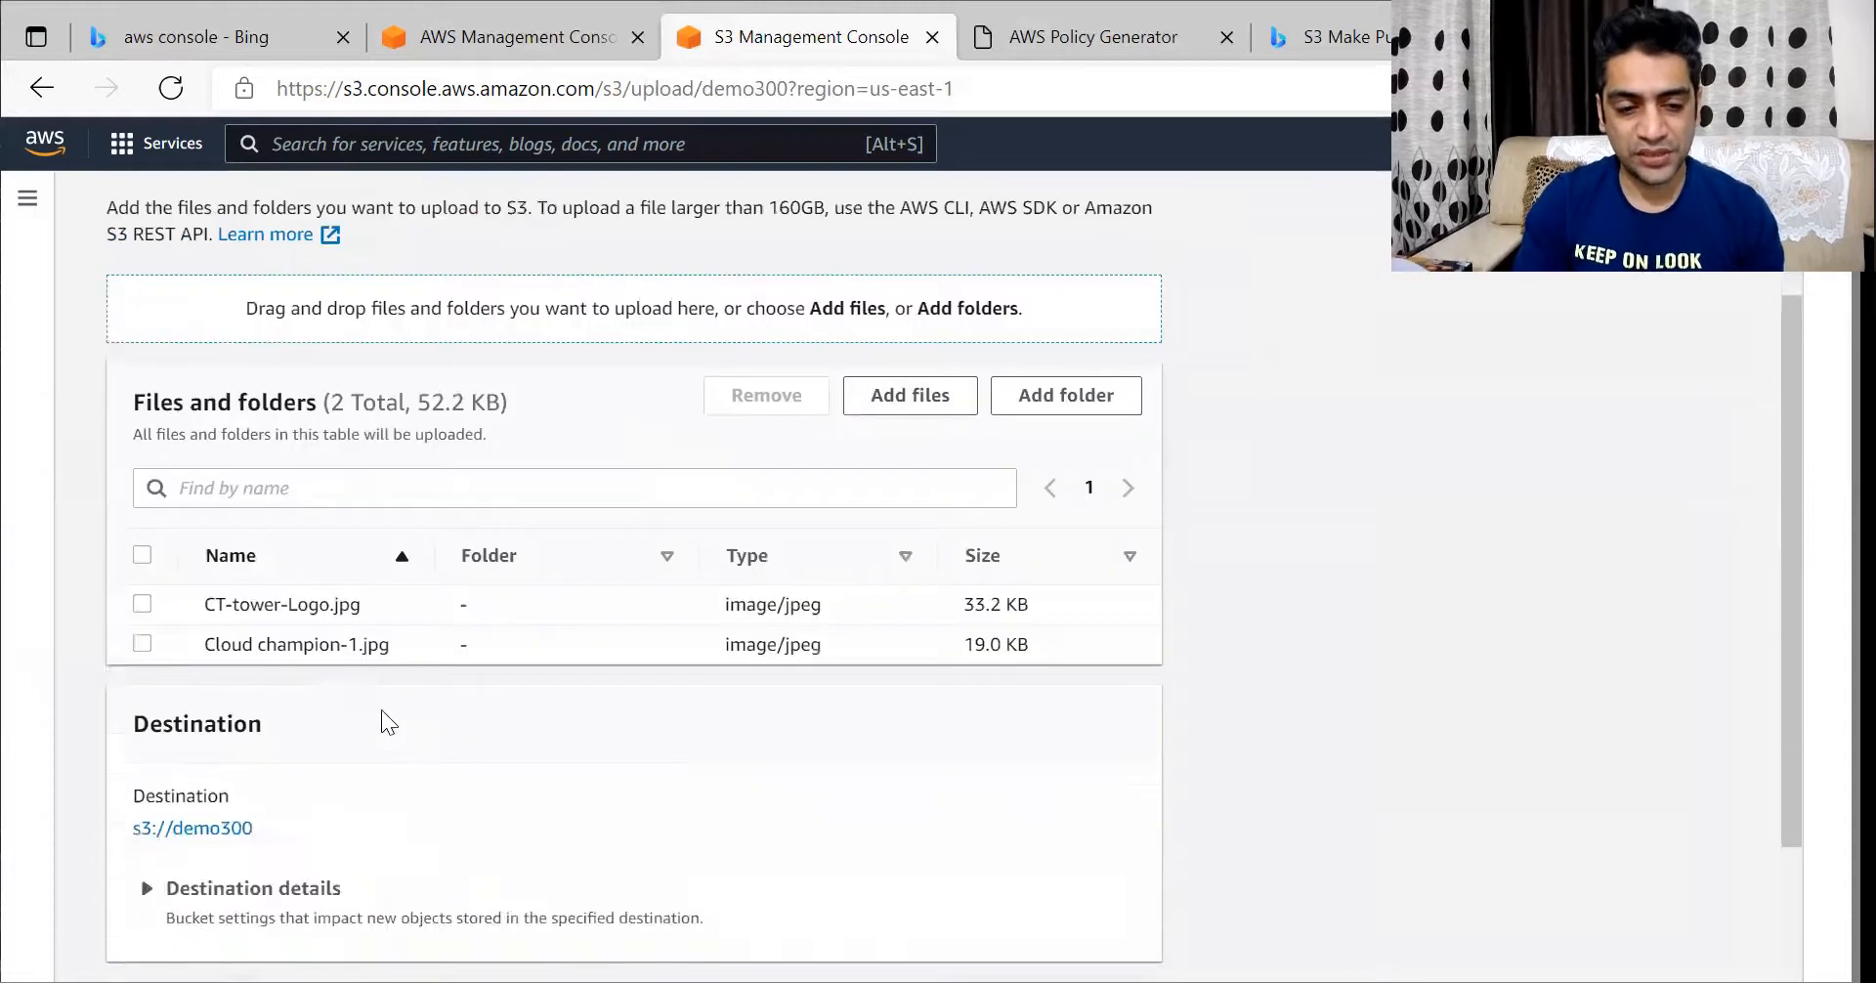
{"action": "scroll", "coordinate": [390, 523], "scroll_direction": "down", "scroll_amount": 1}
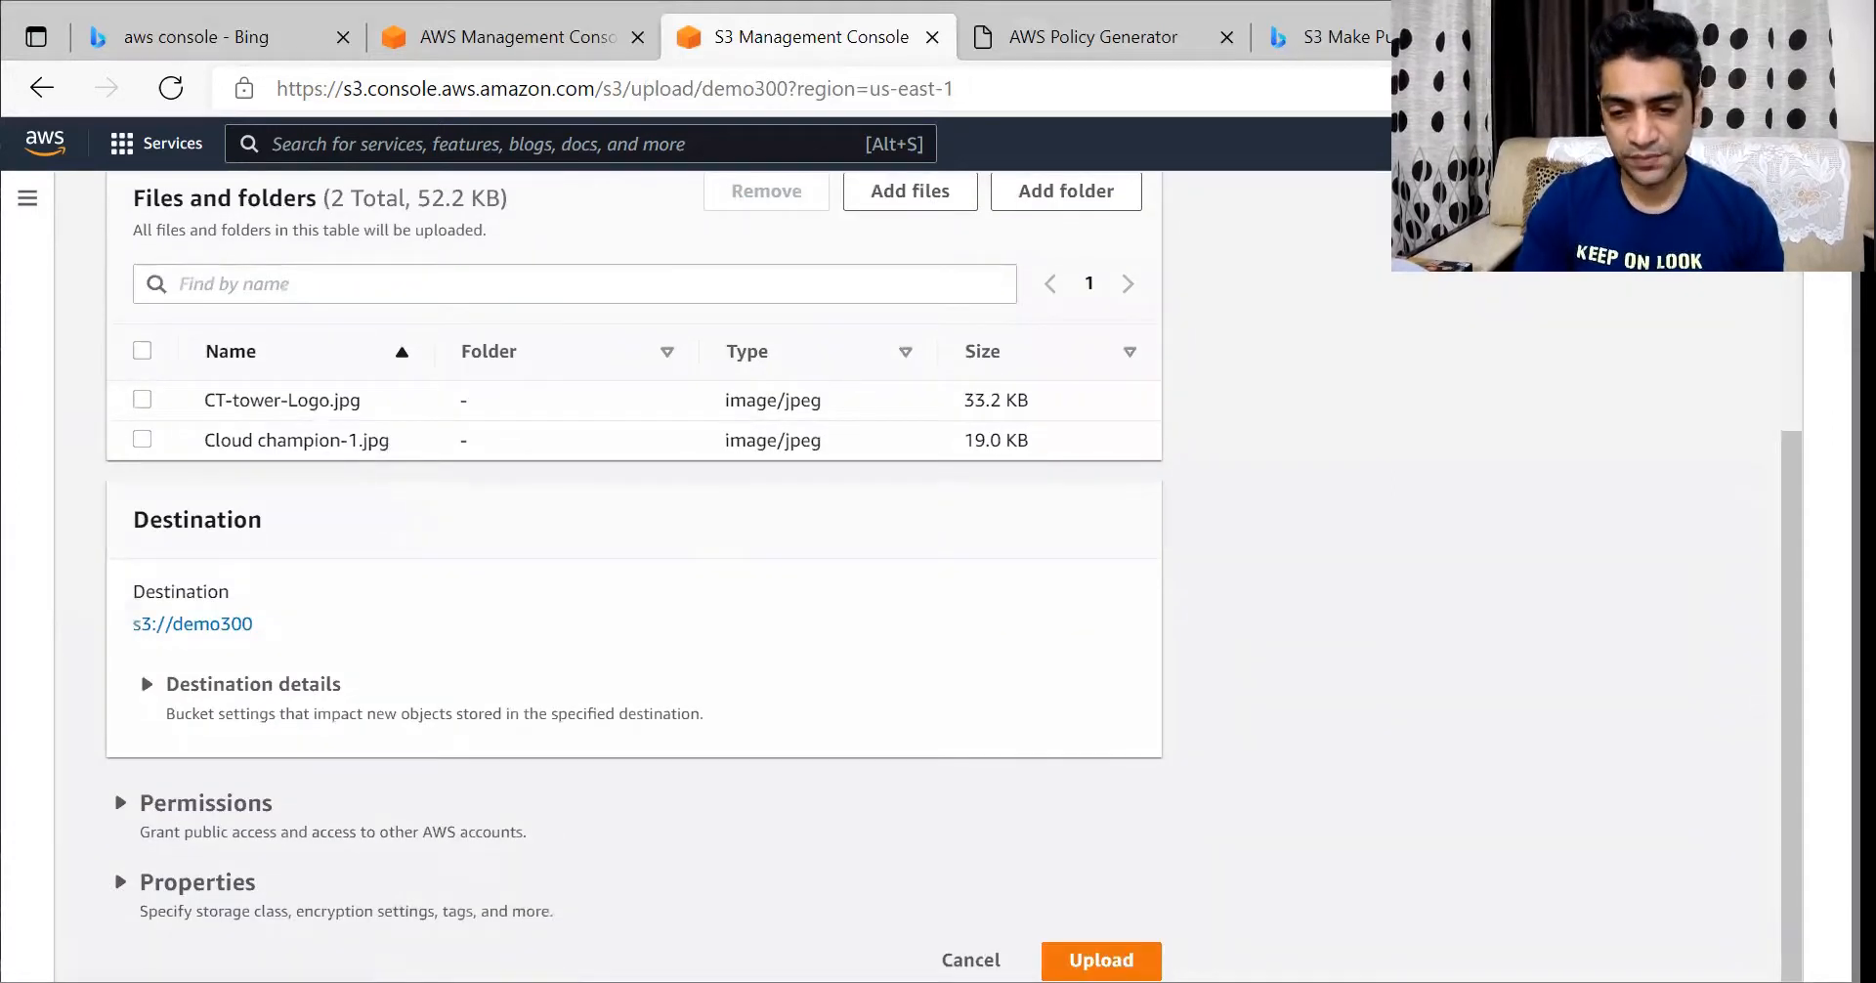
{"action": "left_click", "coordinate": [1092, 967]}
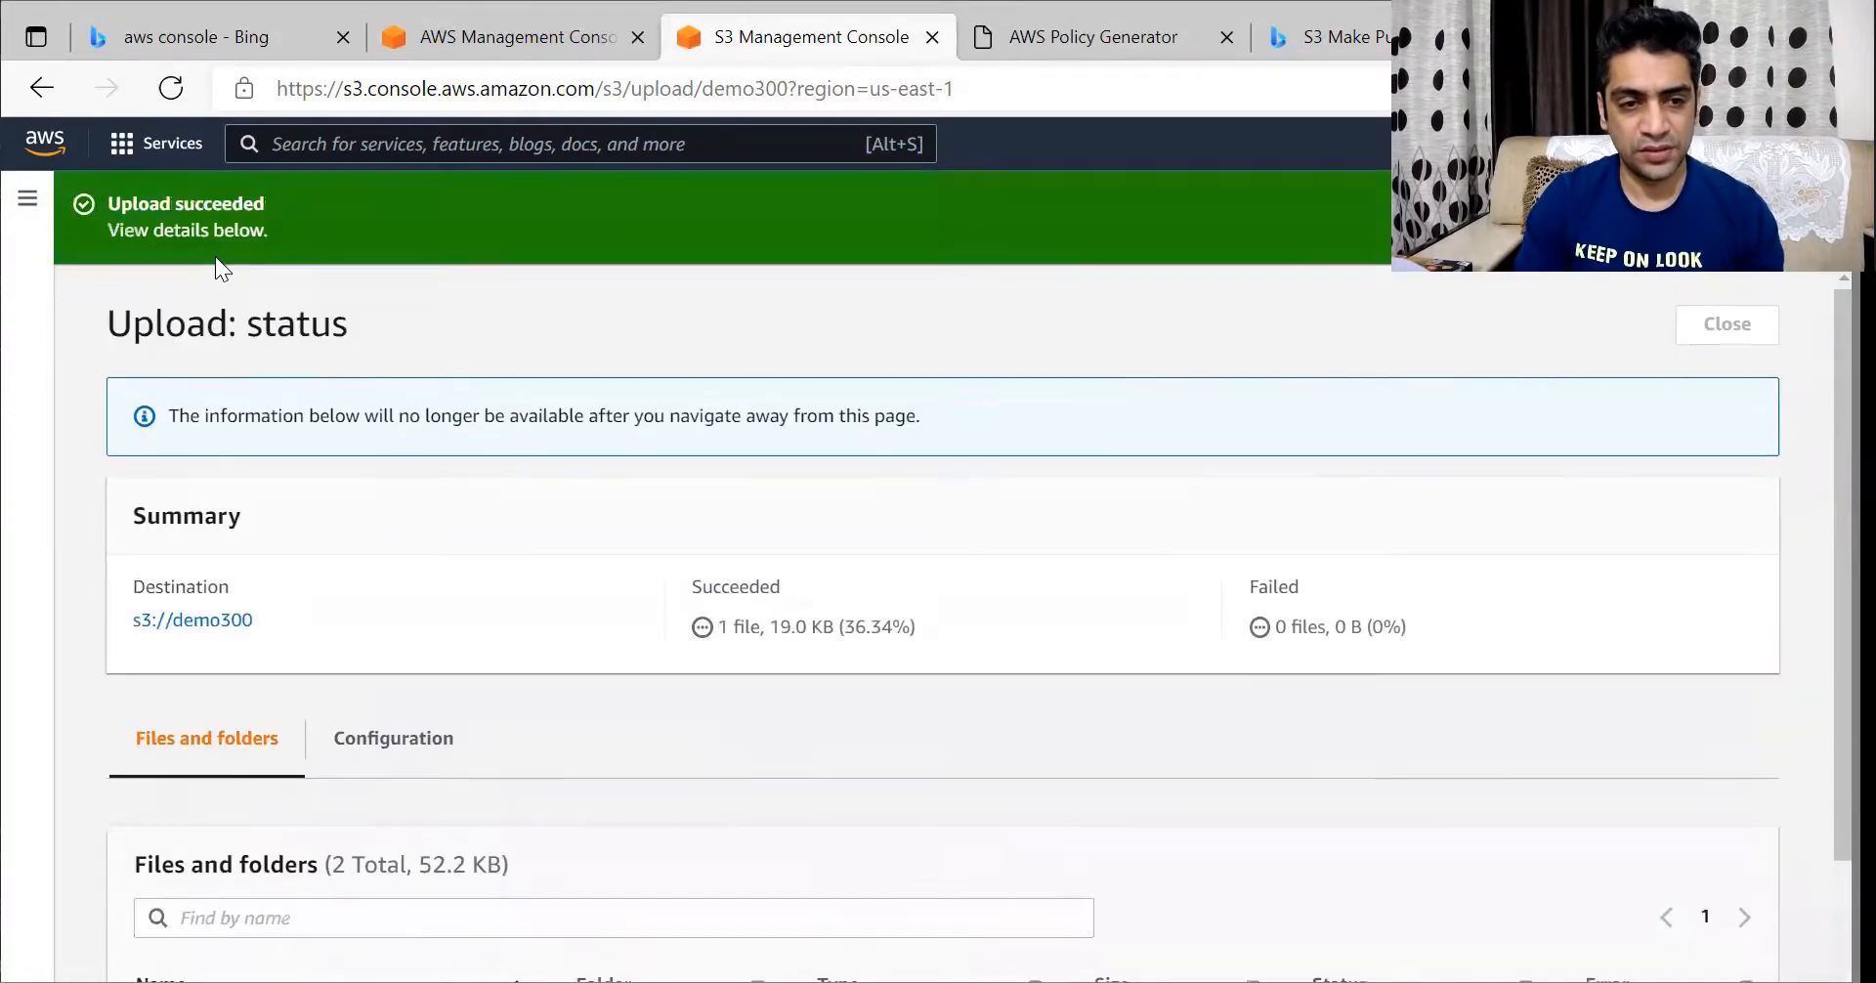
{"action": "scroll", "coordinate": [181, 246], "scroll_direction": "down", "scroll_amount": 1}
{"action": "scroll", "coordinate": [182, 247], "scroll_direction": "up", "scroll_amount": 1}
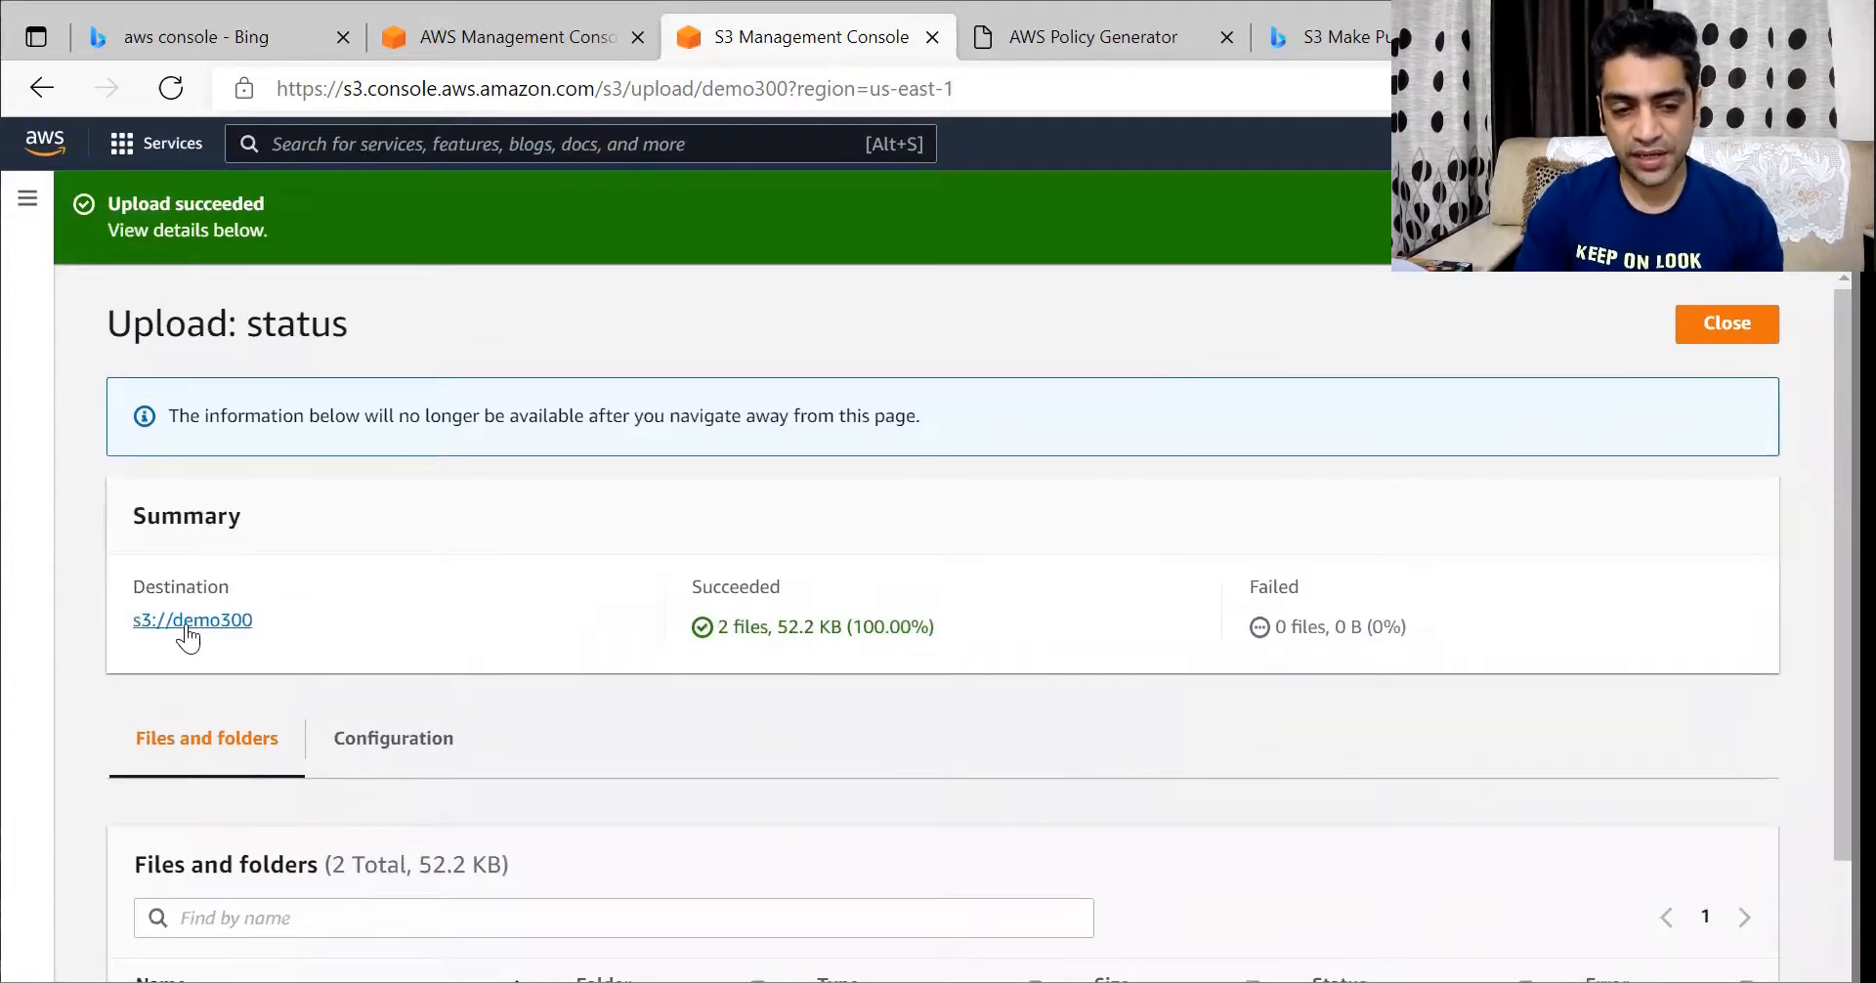
{"action": "left_click", "coordinate": [189, 621]}
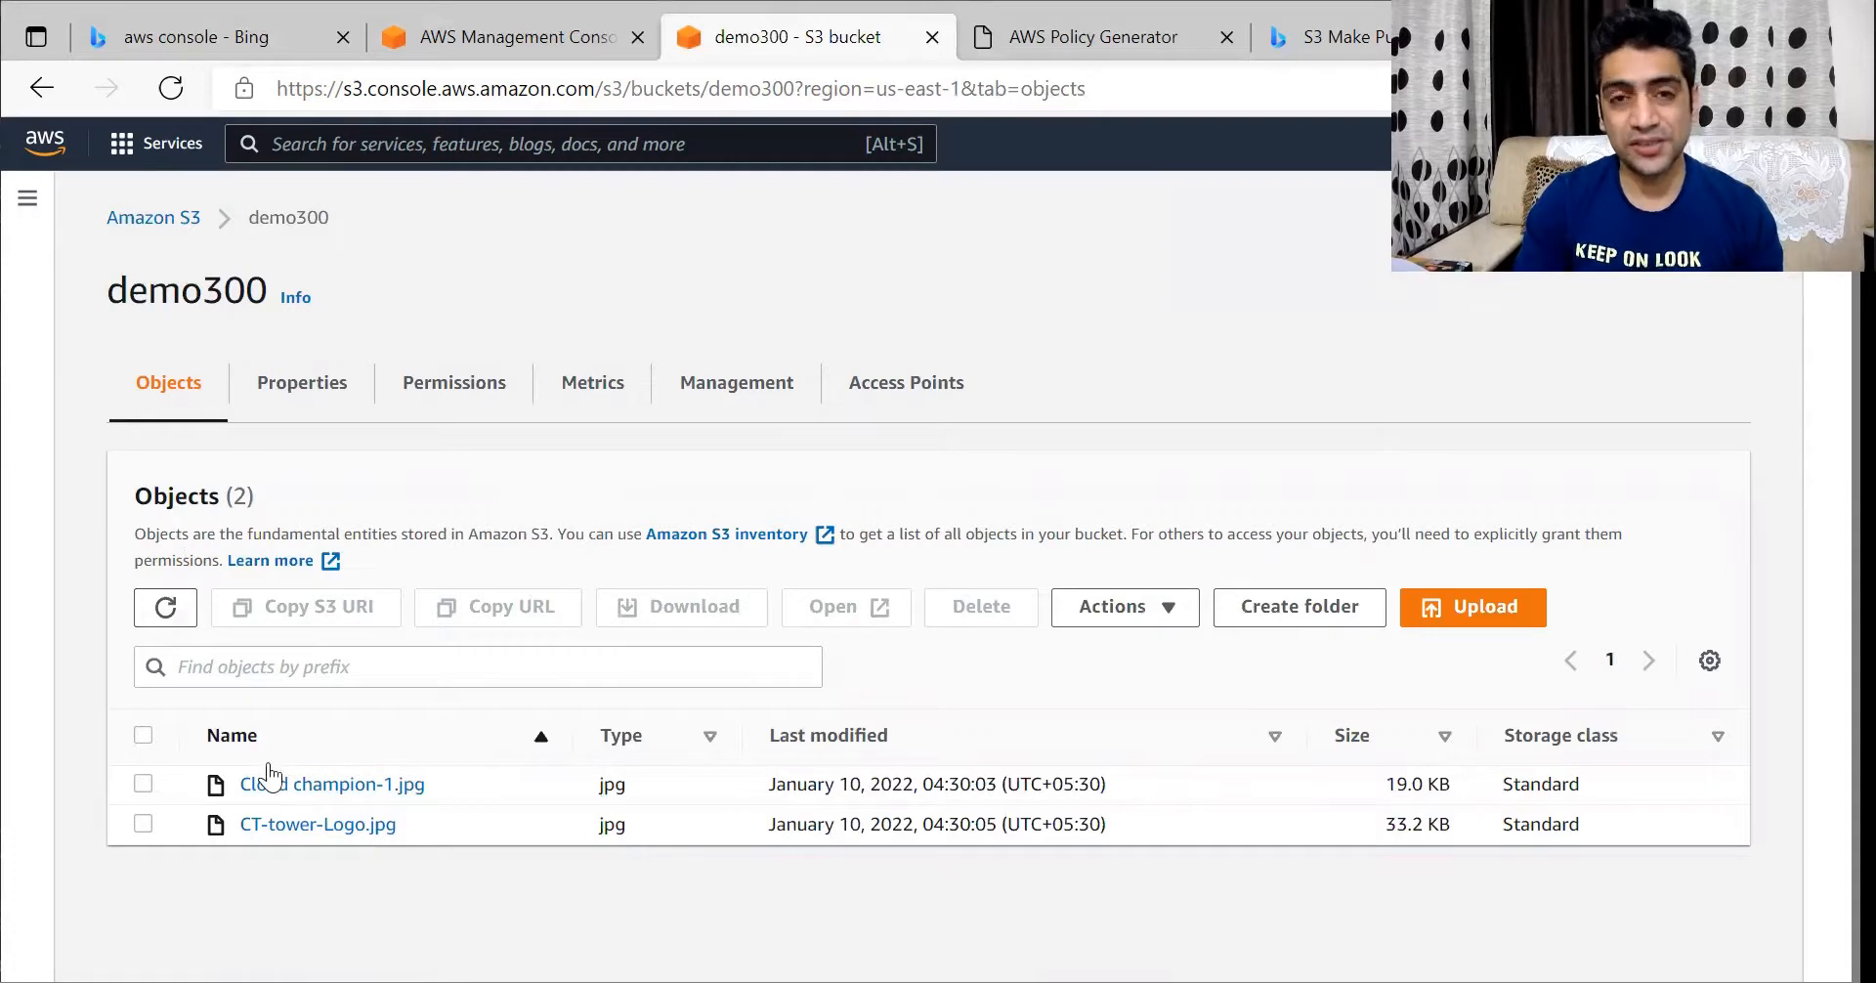
Open the Cloud champion-1.jpg object in the demo300 bucket and look over its properties
{"action": "left_click_drag", "start_coordinate": [107, 293], "coordinate": [264, 293]}
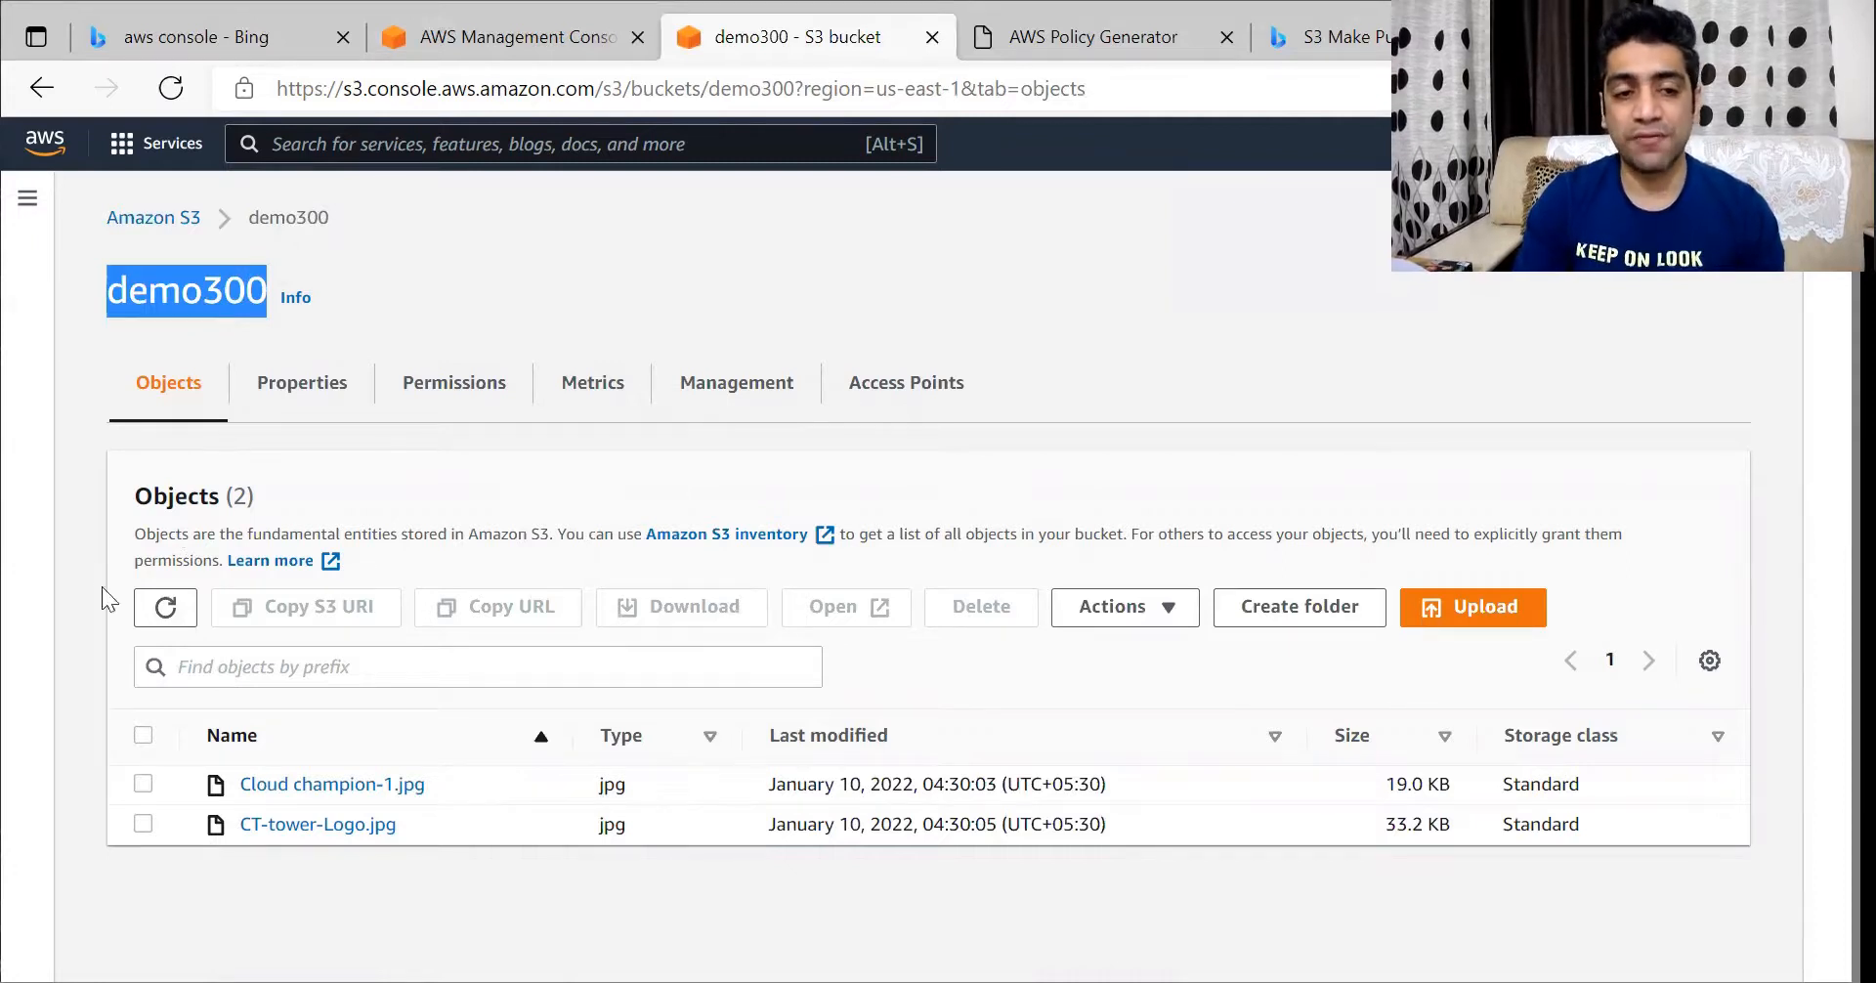
{"action": "left_click", "coordinate": [99, 294]}
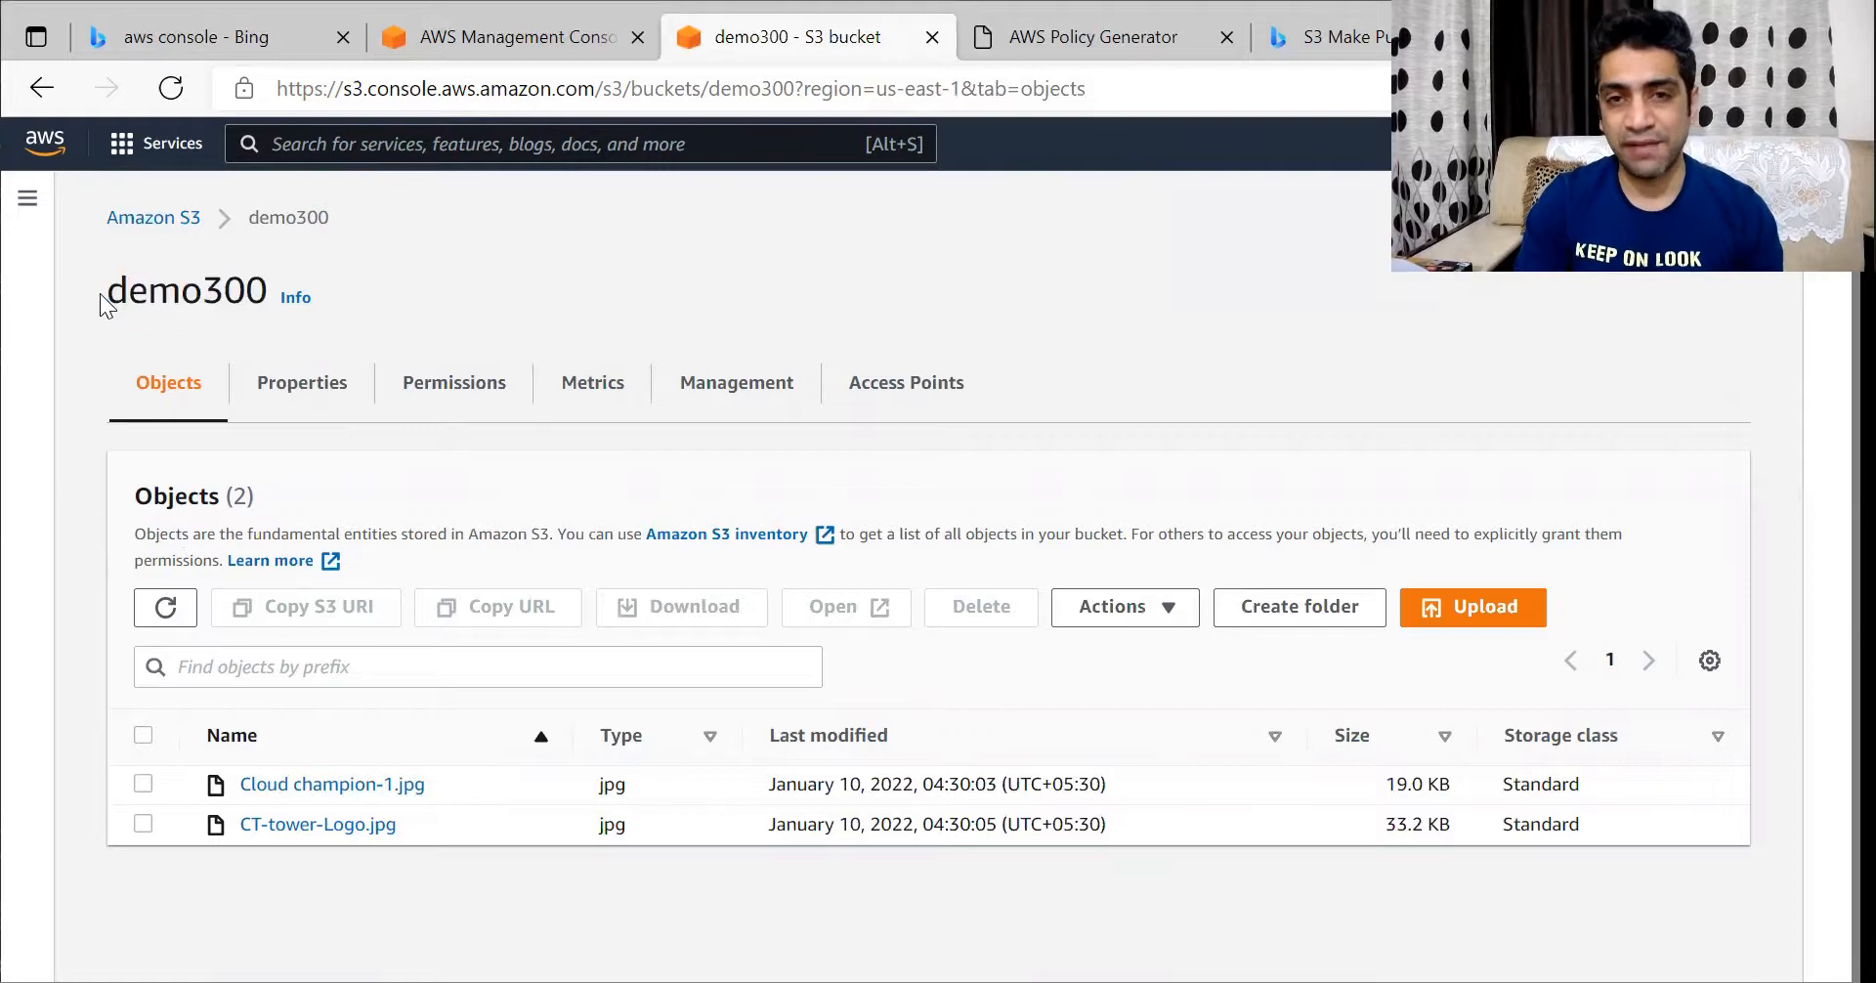
{"action": "left_click", "coordinate": [142, 781]}
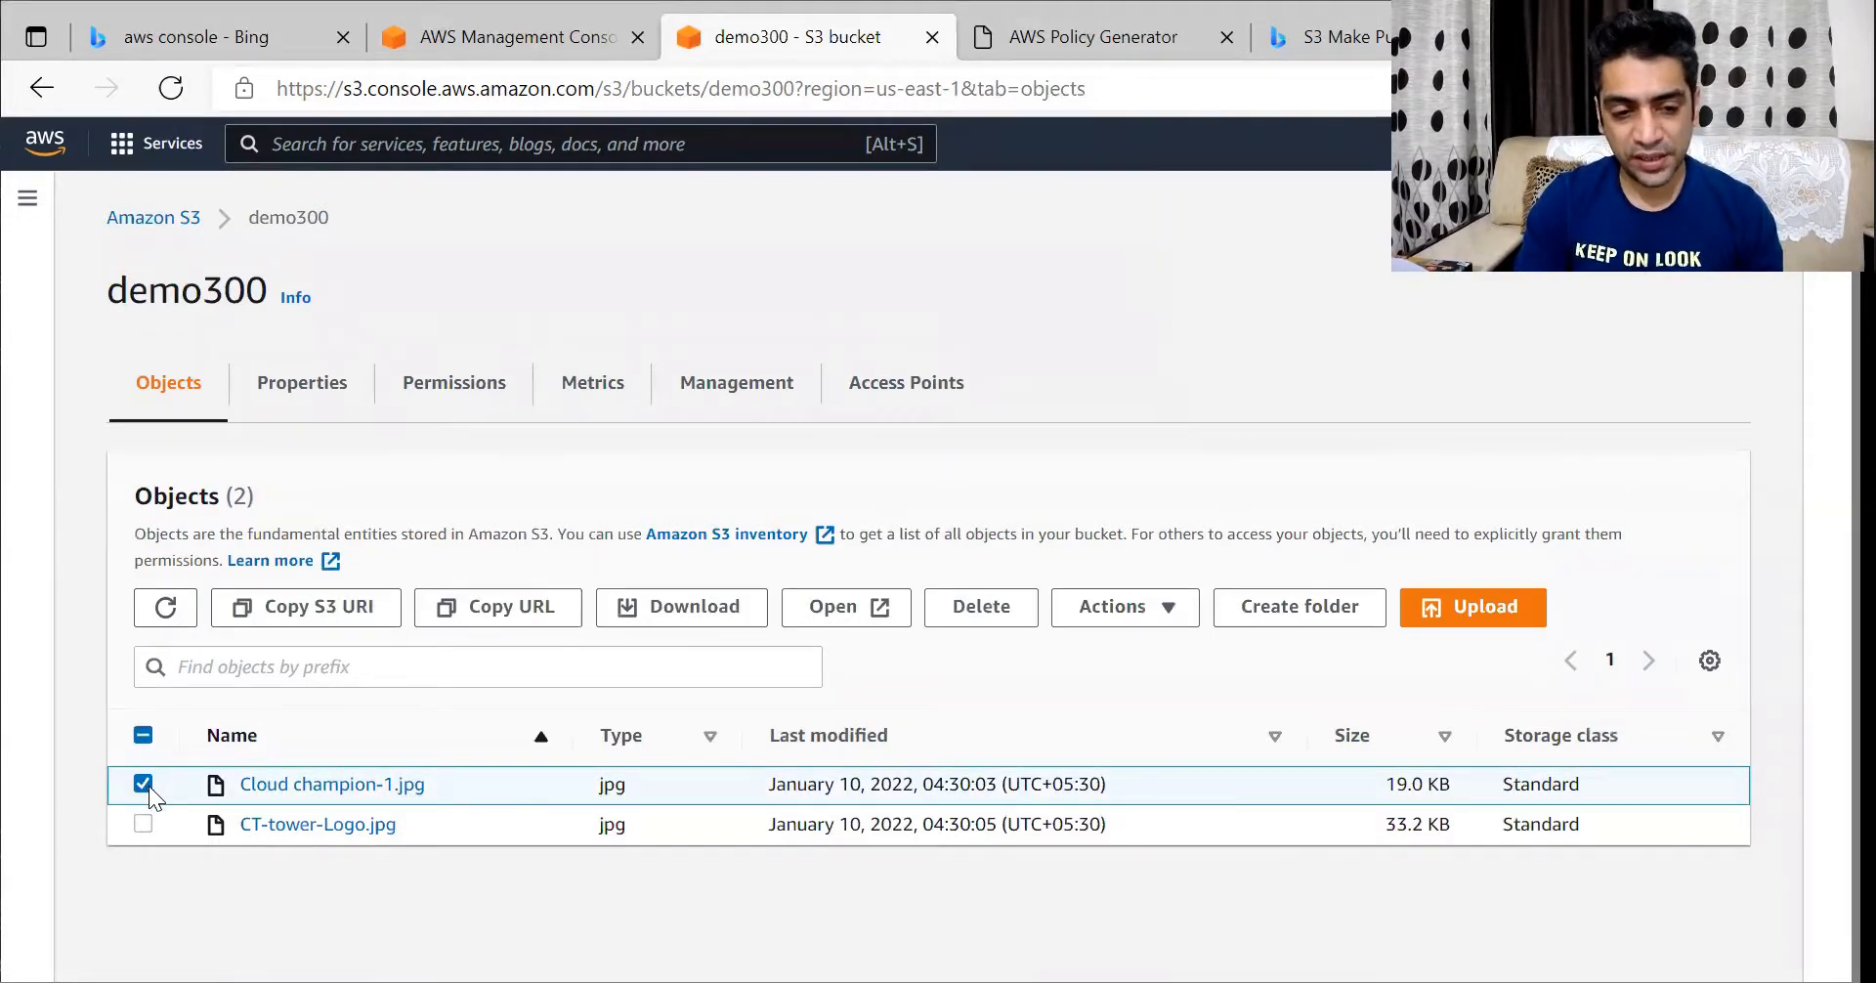
{"action": "left_click", "coordinate": [297, 784]}
{"action": "scroll", "coordinate": [333, 724], "scroll_direction": "down", "scroll_amount": 2}
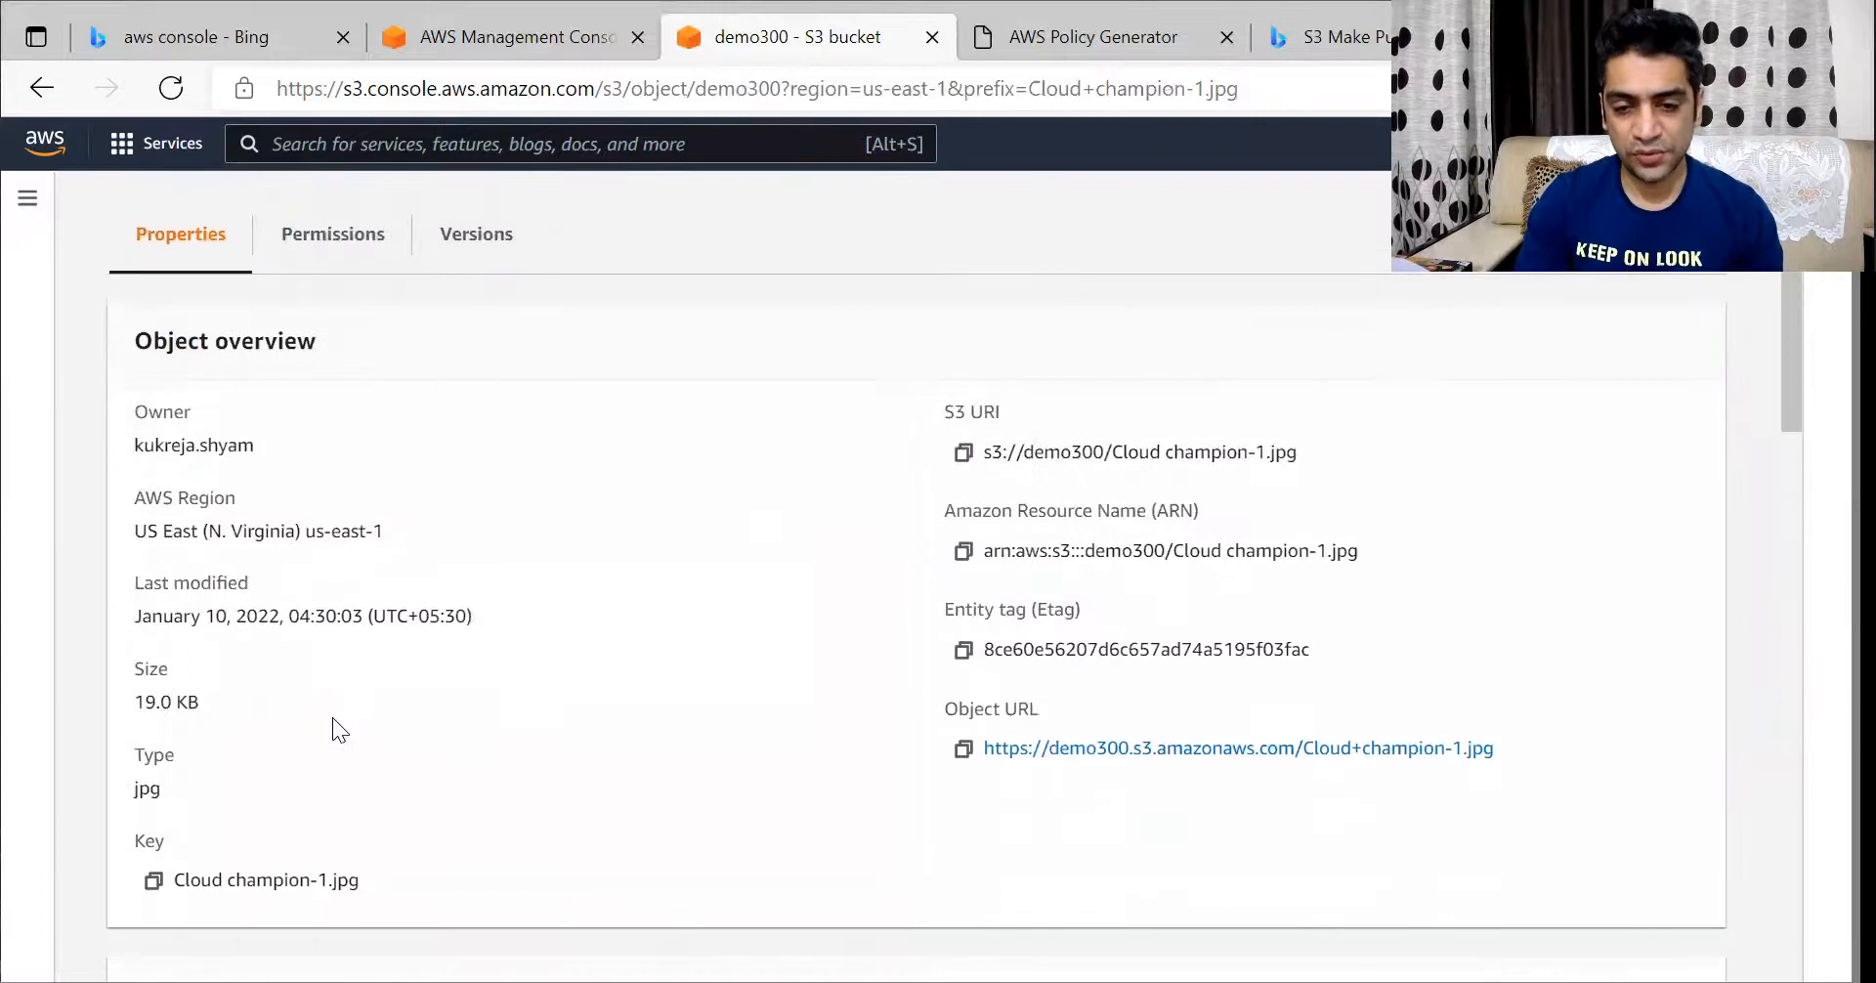
{"action": "scroll", "coordinate": [333, 717], "scroll_direction": "down", "scroll_amount": 1}
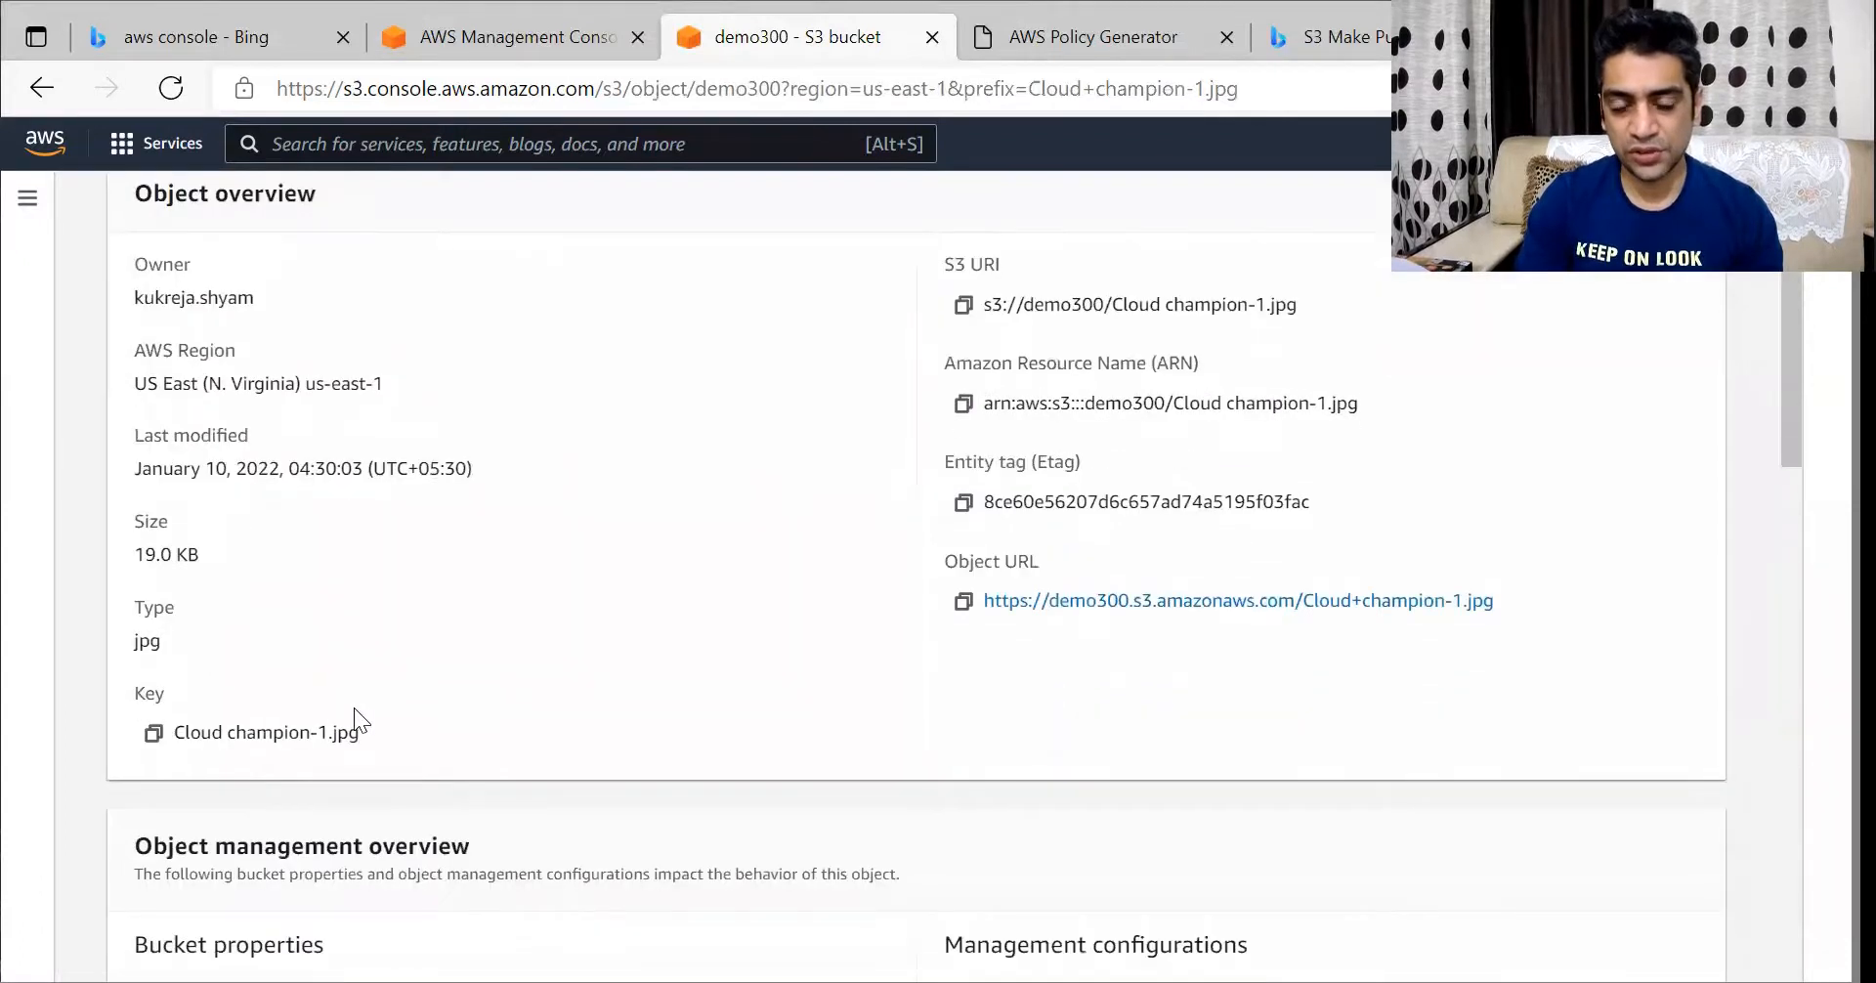
Open the object URL of Cloud champion-1.jpg in a new browser tab and read the response
{"action": "right_click", "coordinate": [1047, 606]}
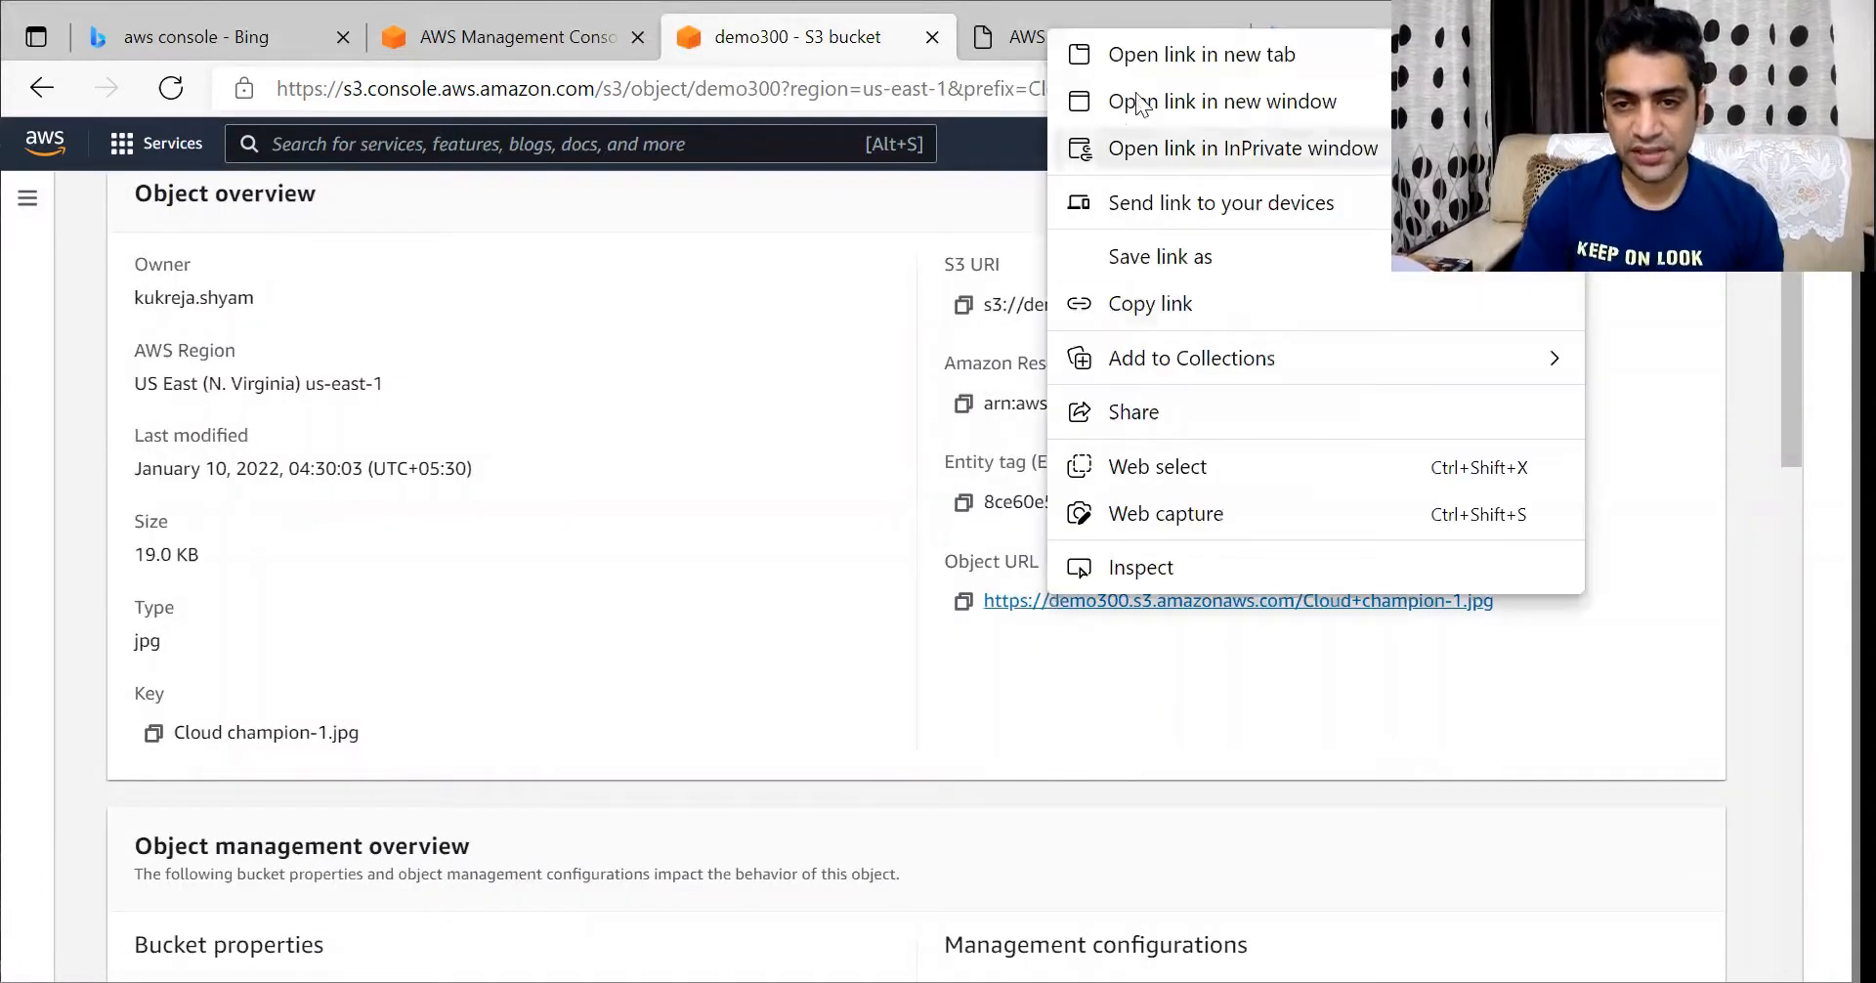
{"action": "left_click", "coordinate": [1146, 49]}
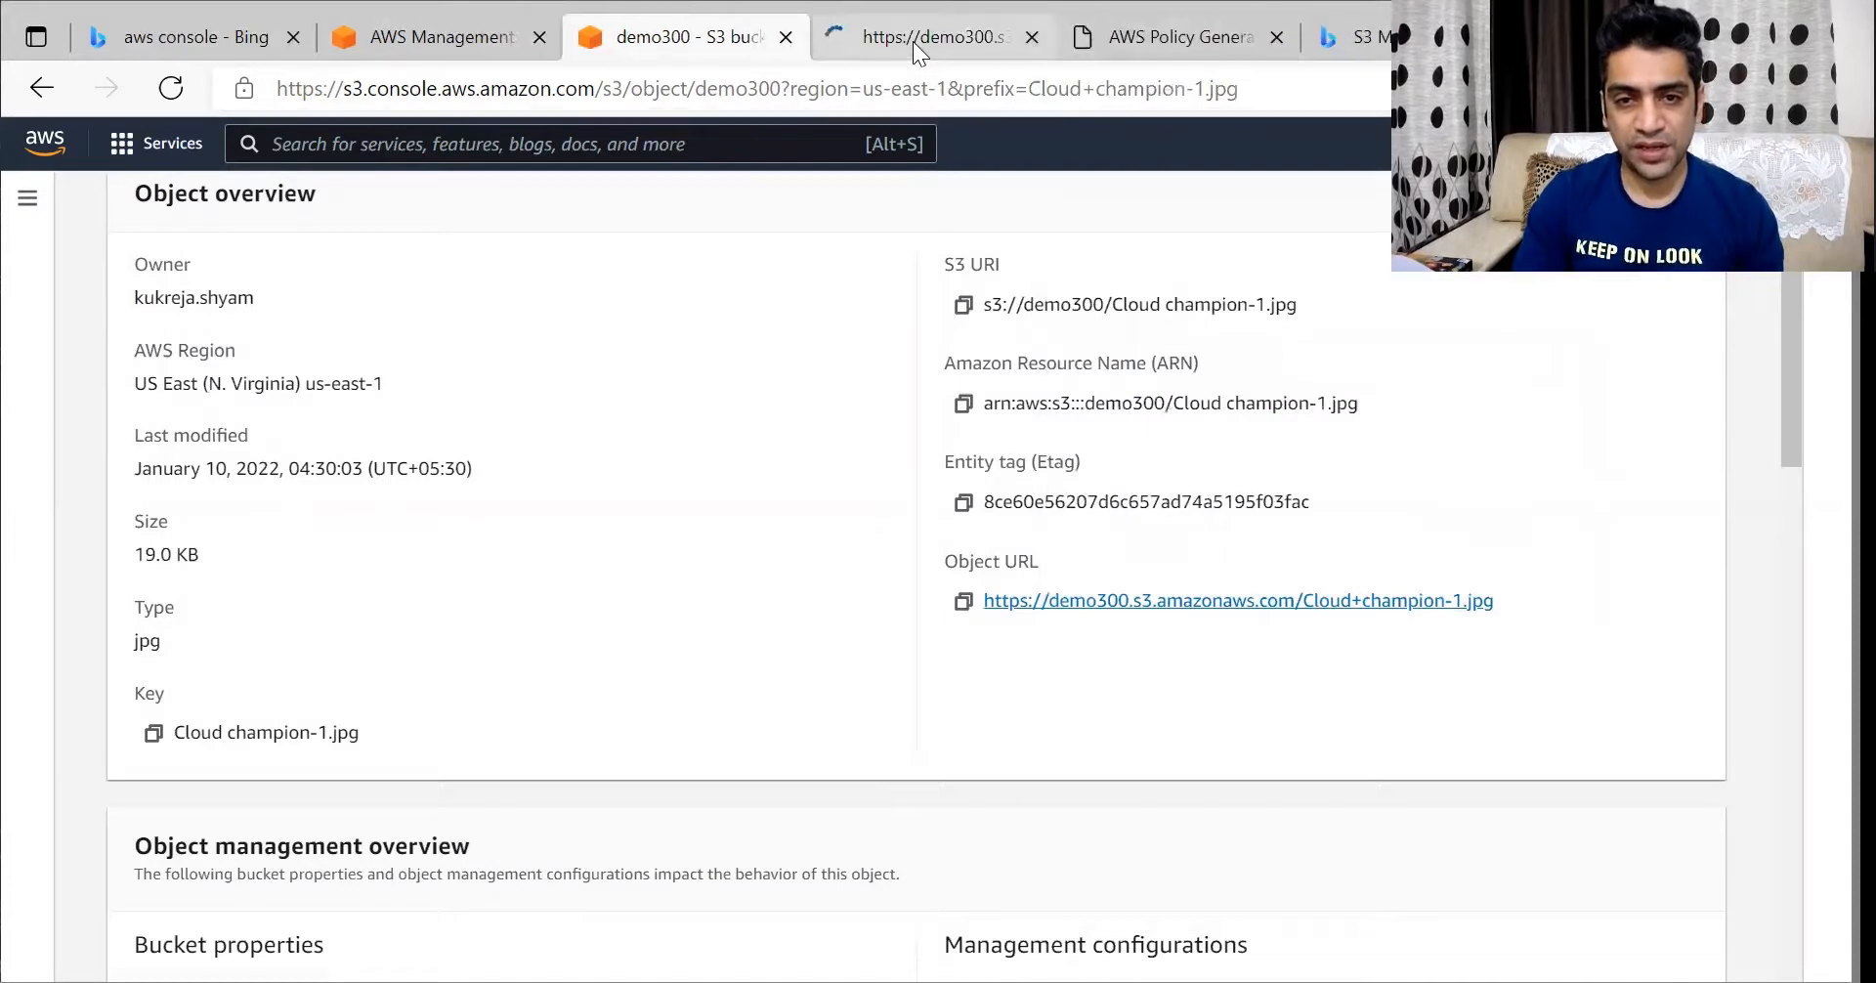
{"action": "left_click", "coordinate": [913, 41]}
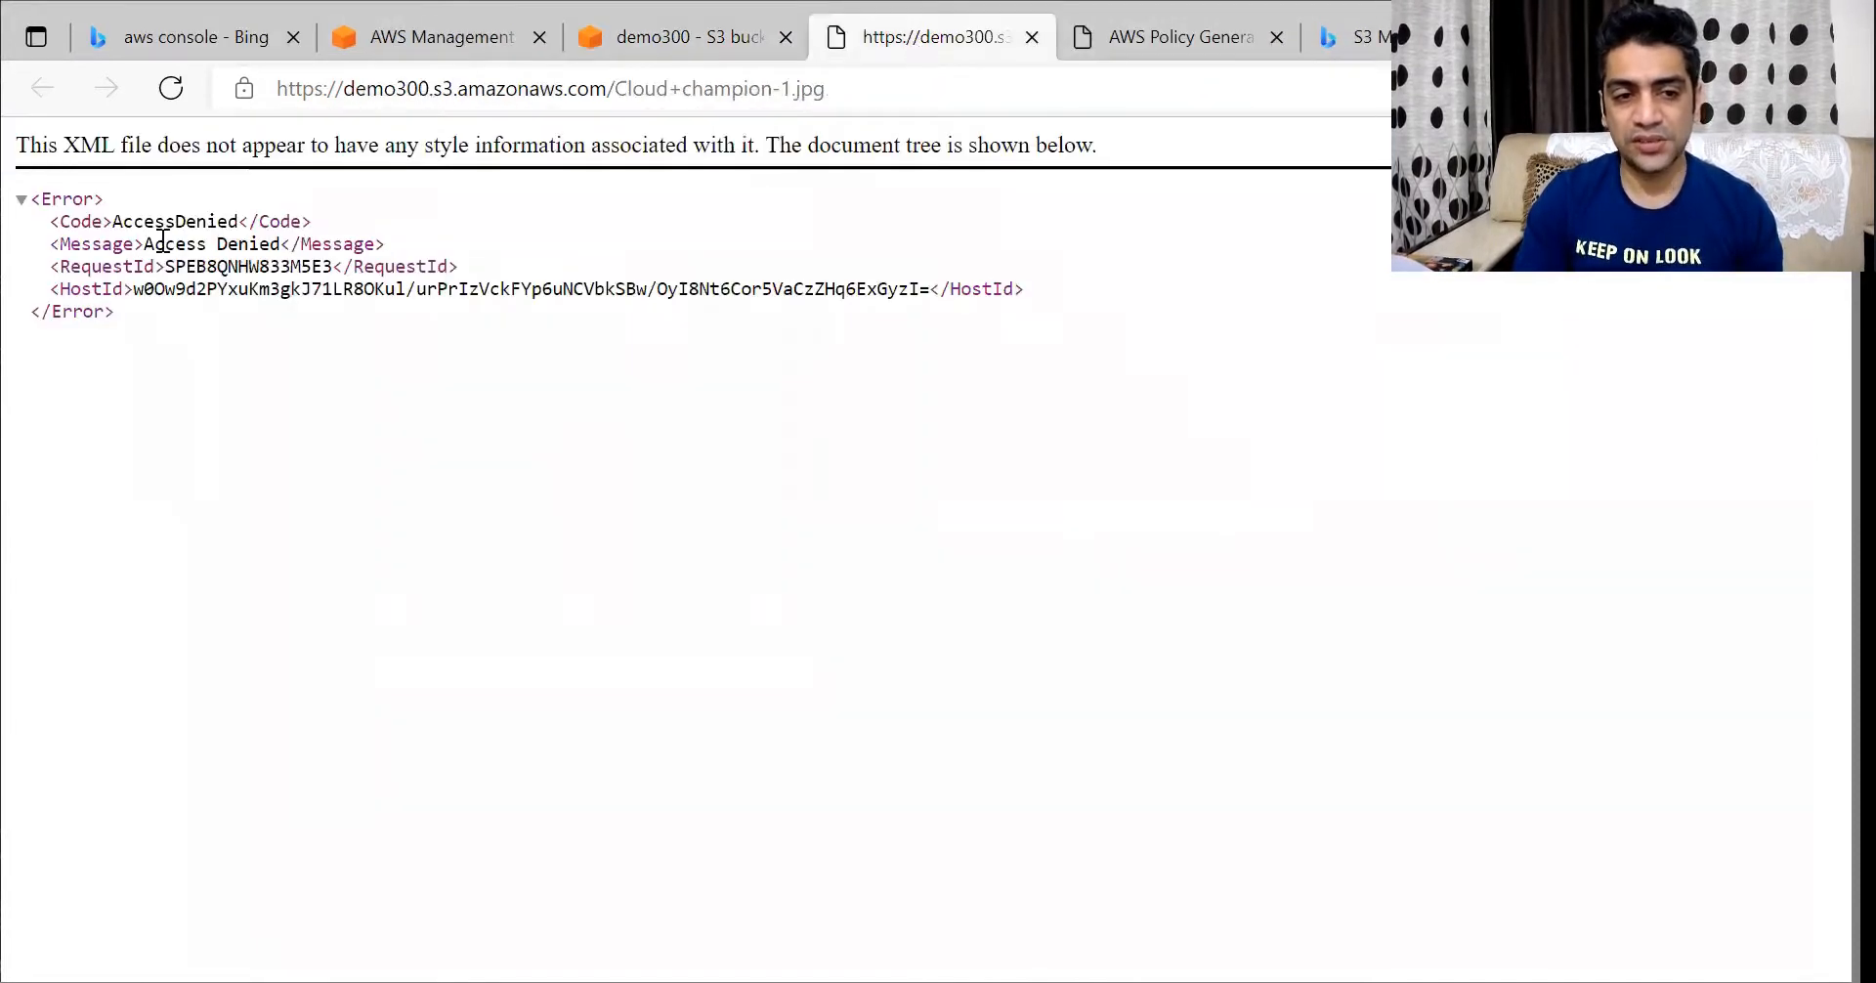
{"action": "left_click_drag", "start_coordinate": [144, 244], "coordinate": [280, 252]}
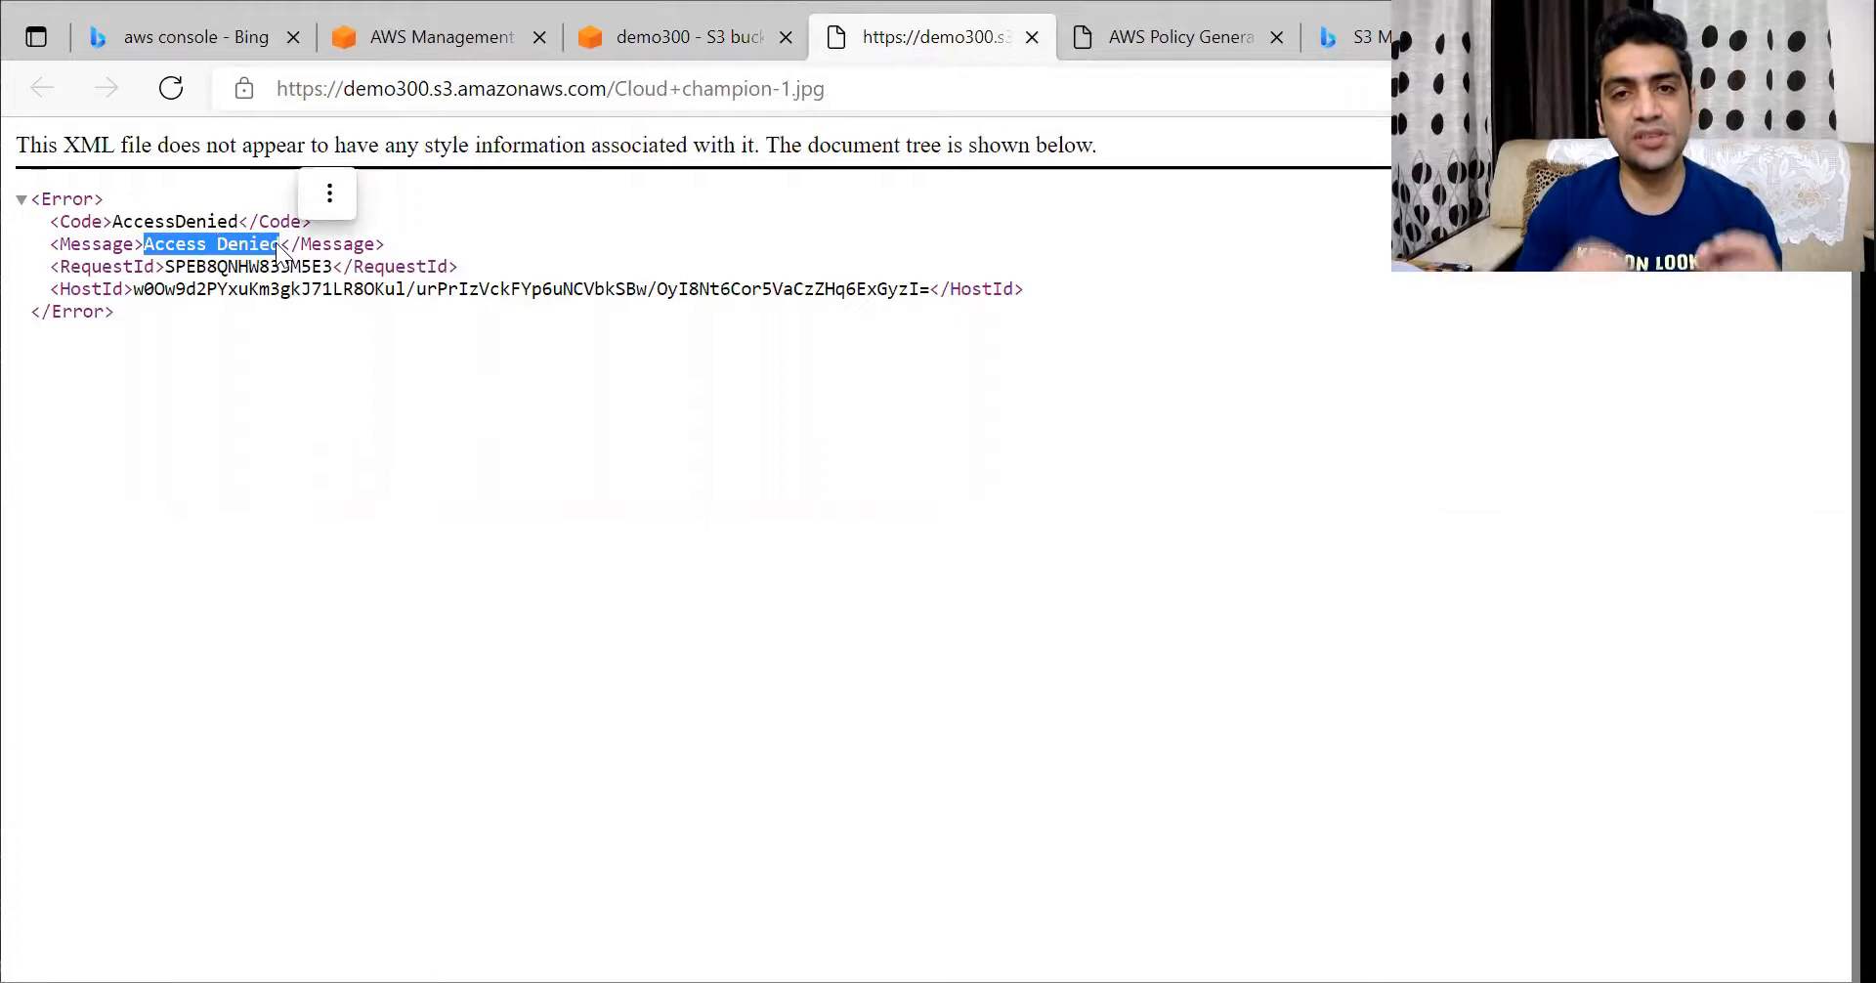
Return to the S3 console and go back to the demo300 bucket's object list
{"action": "left_click", "coordinate": [636, 39]}
{"action": "scroll", "coordinate": [410, 391], "scroll_direction": "up", "scroll_amount": 3}
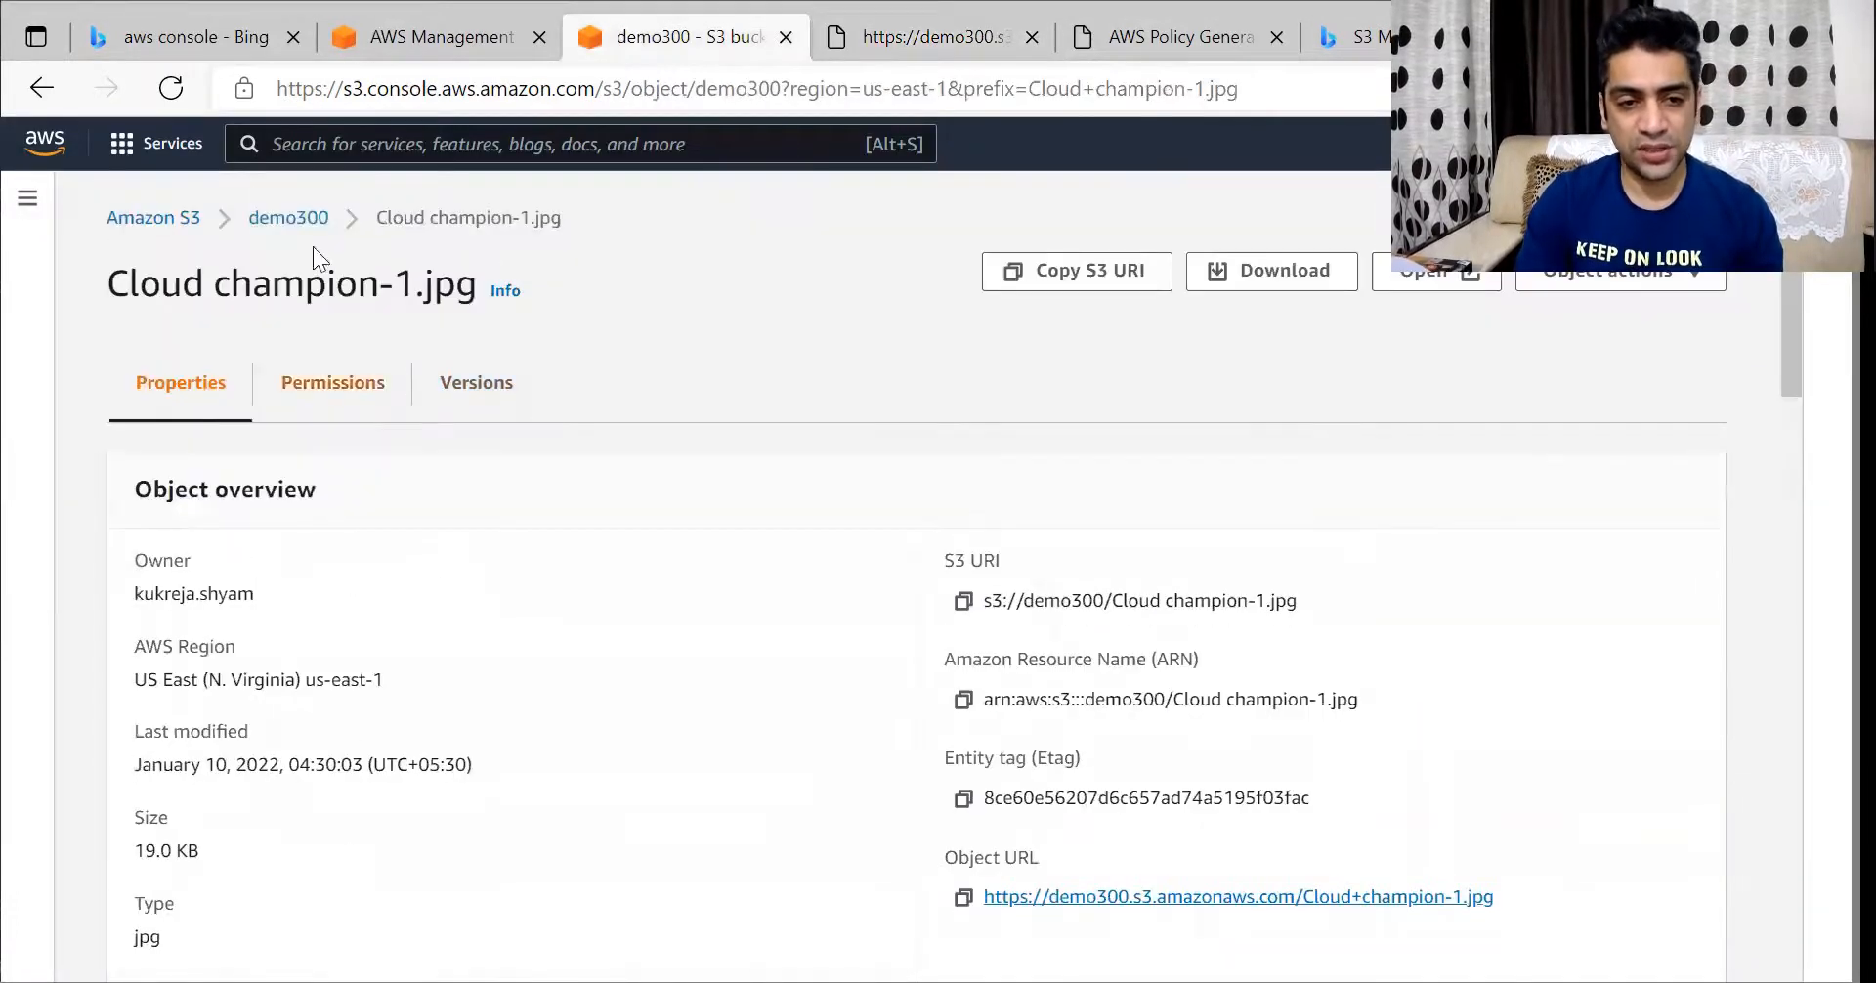
{"action": "left_click", "coordinate": [306, 217]}
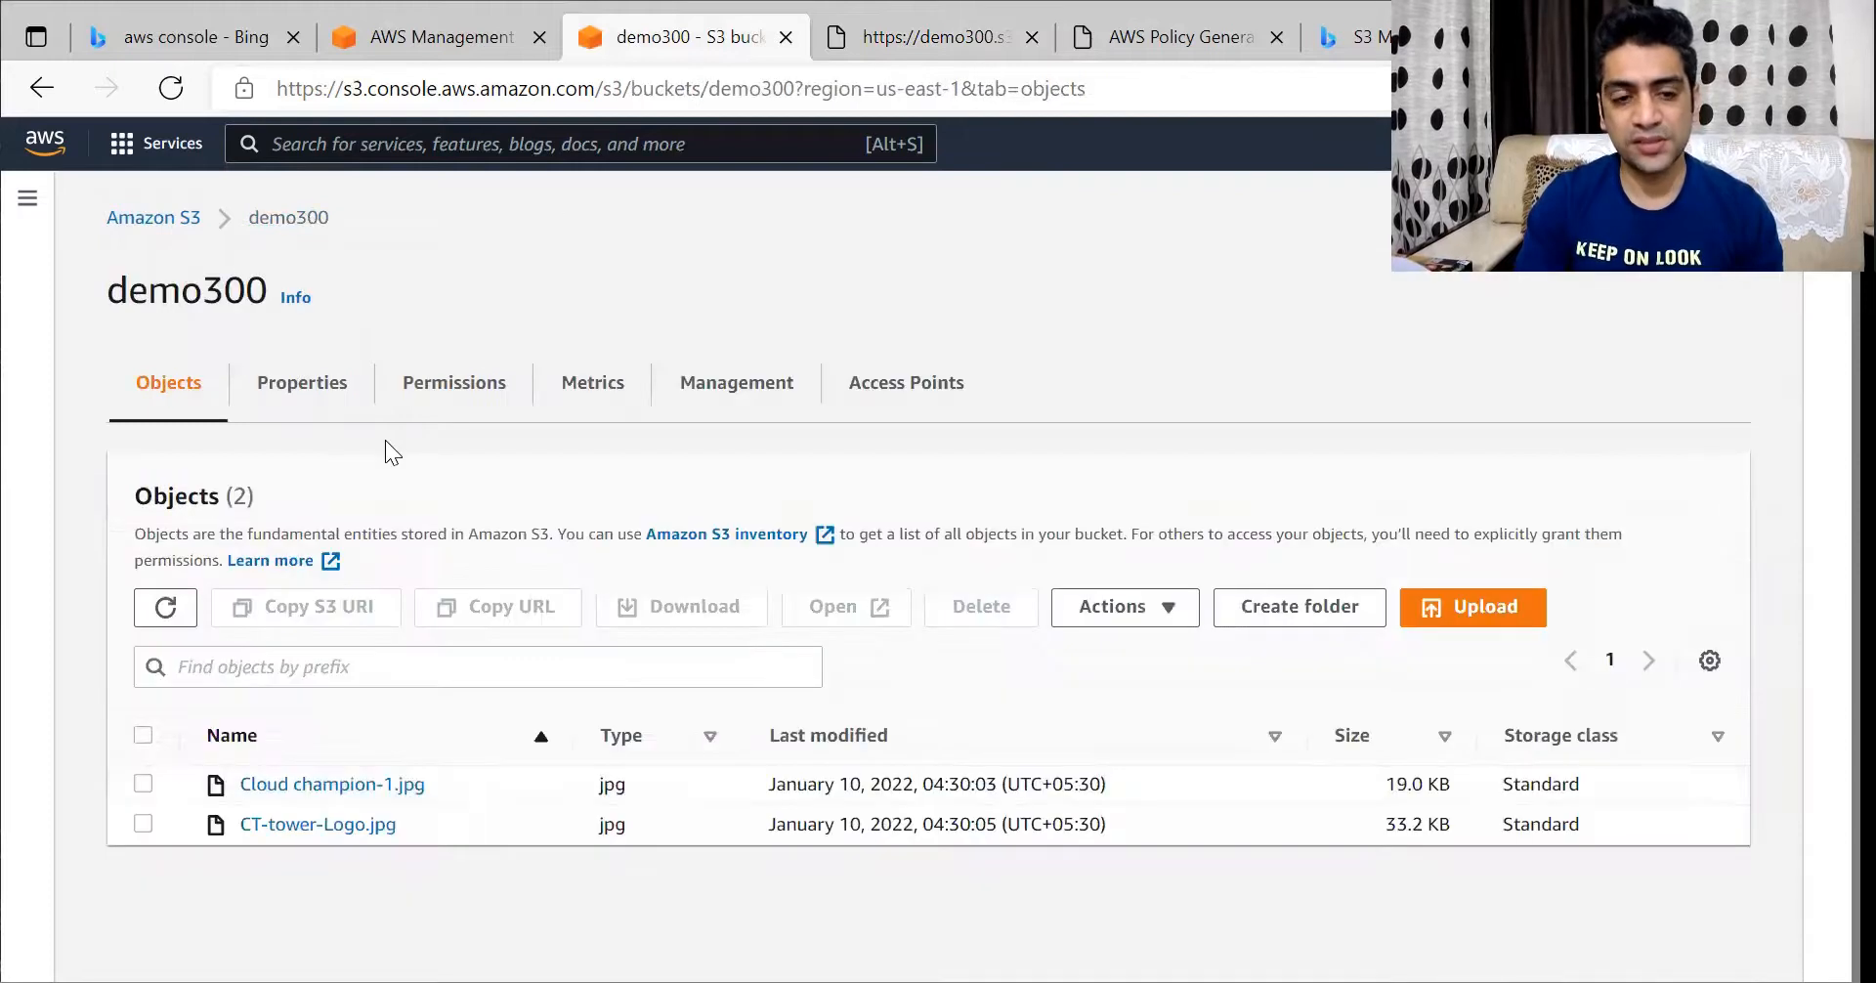
Try to make Cloud champion-1.jpg public via ACL, read the status page and close it
{"action": "left_click", "coordinate": [142, 785]}
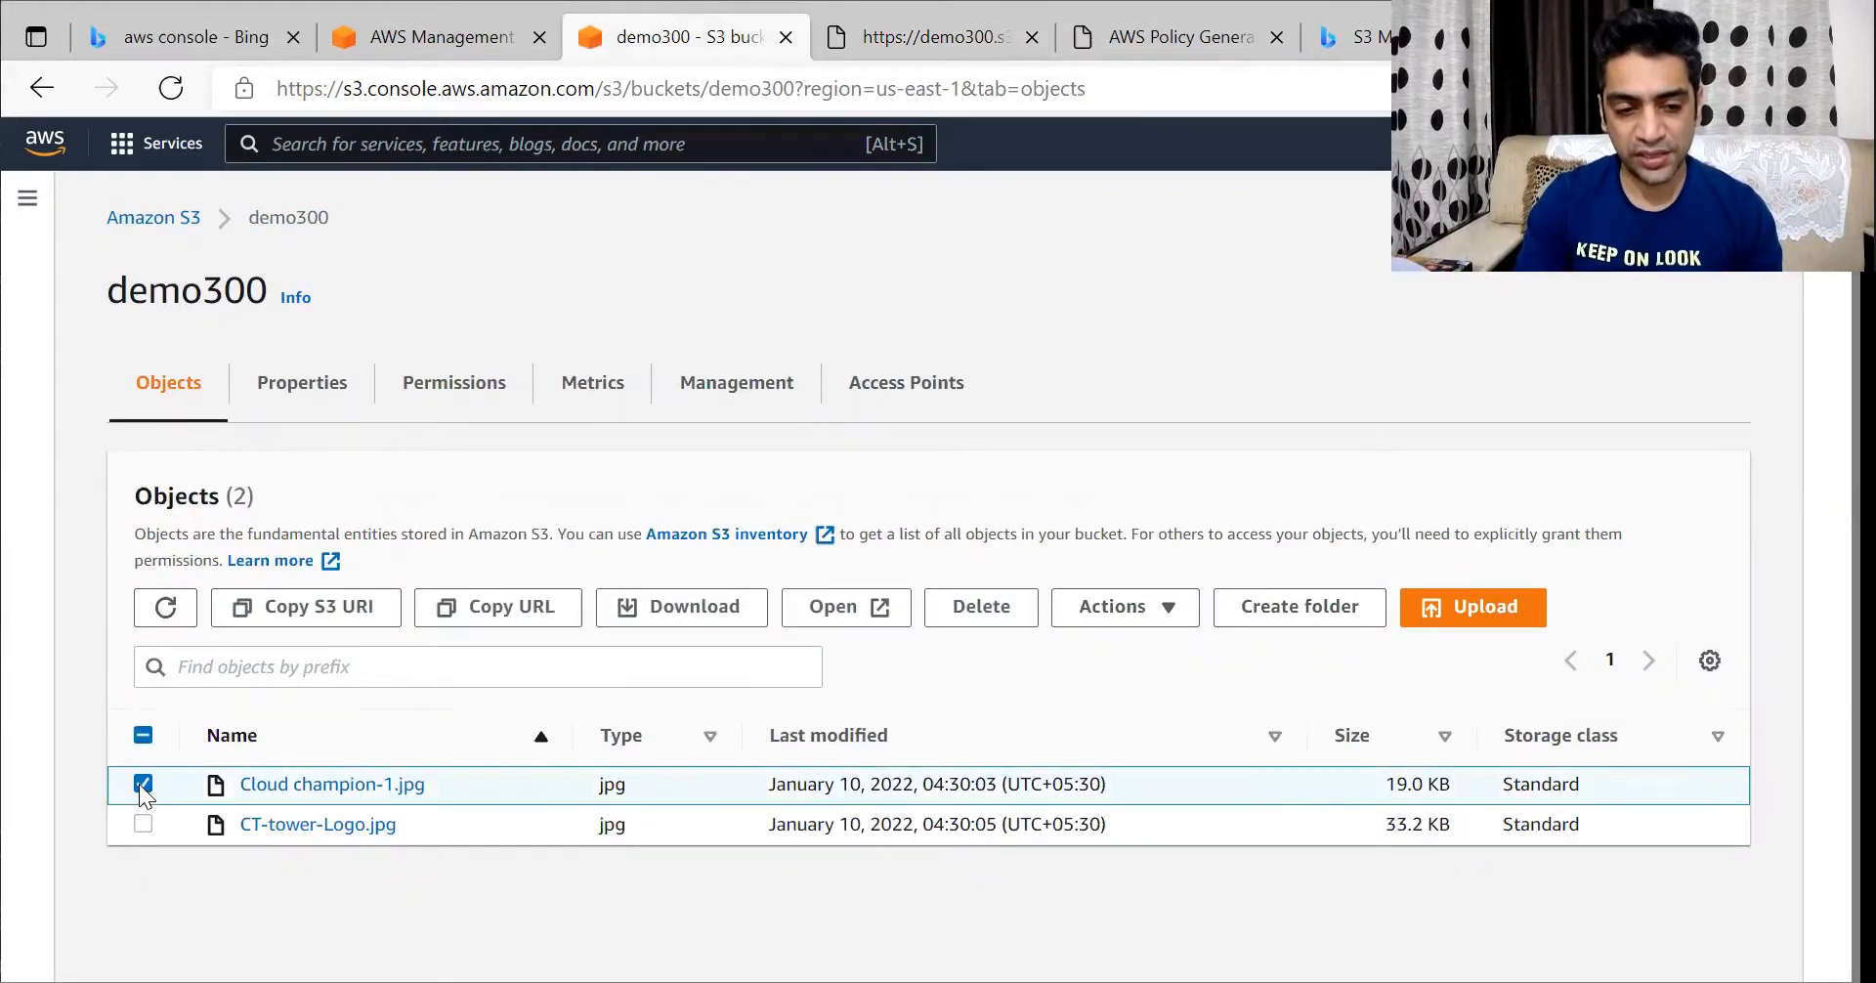
{"action": "left_click", "coordinate": [1160, 611]}
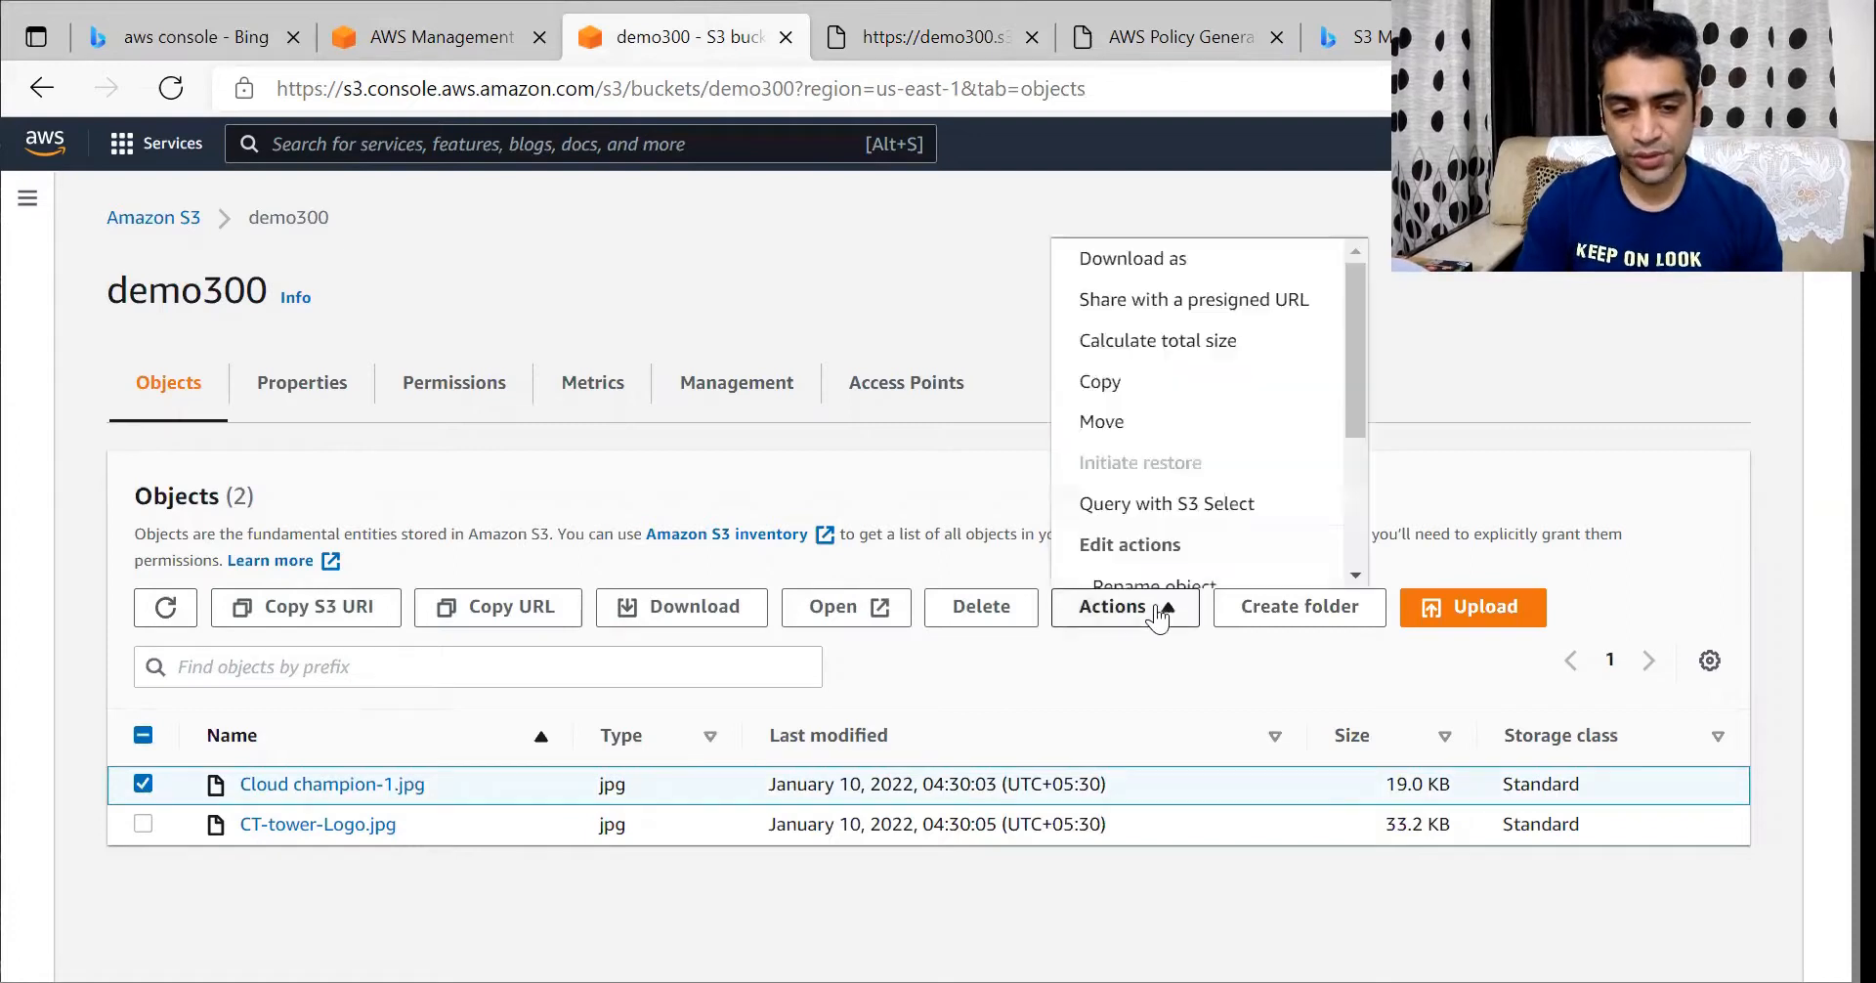
{"action": "scroll", "coordinate": [1142, 459], "scroll_direction": "down", "scroll_amount": 1}
{"action": "scroll", "coordinate": [1145, 437], "scroll_direction": "down", "scroll_amount": 3}
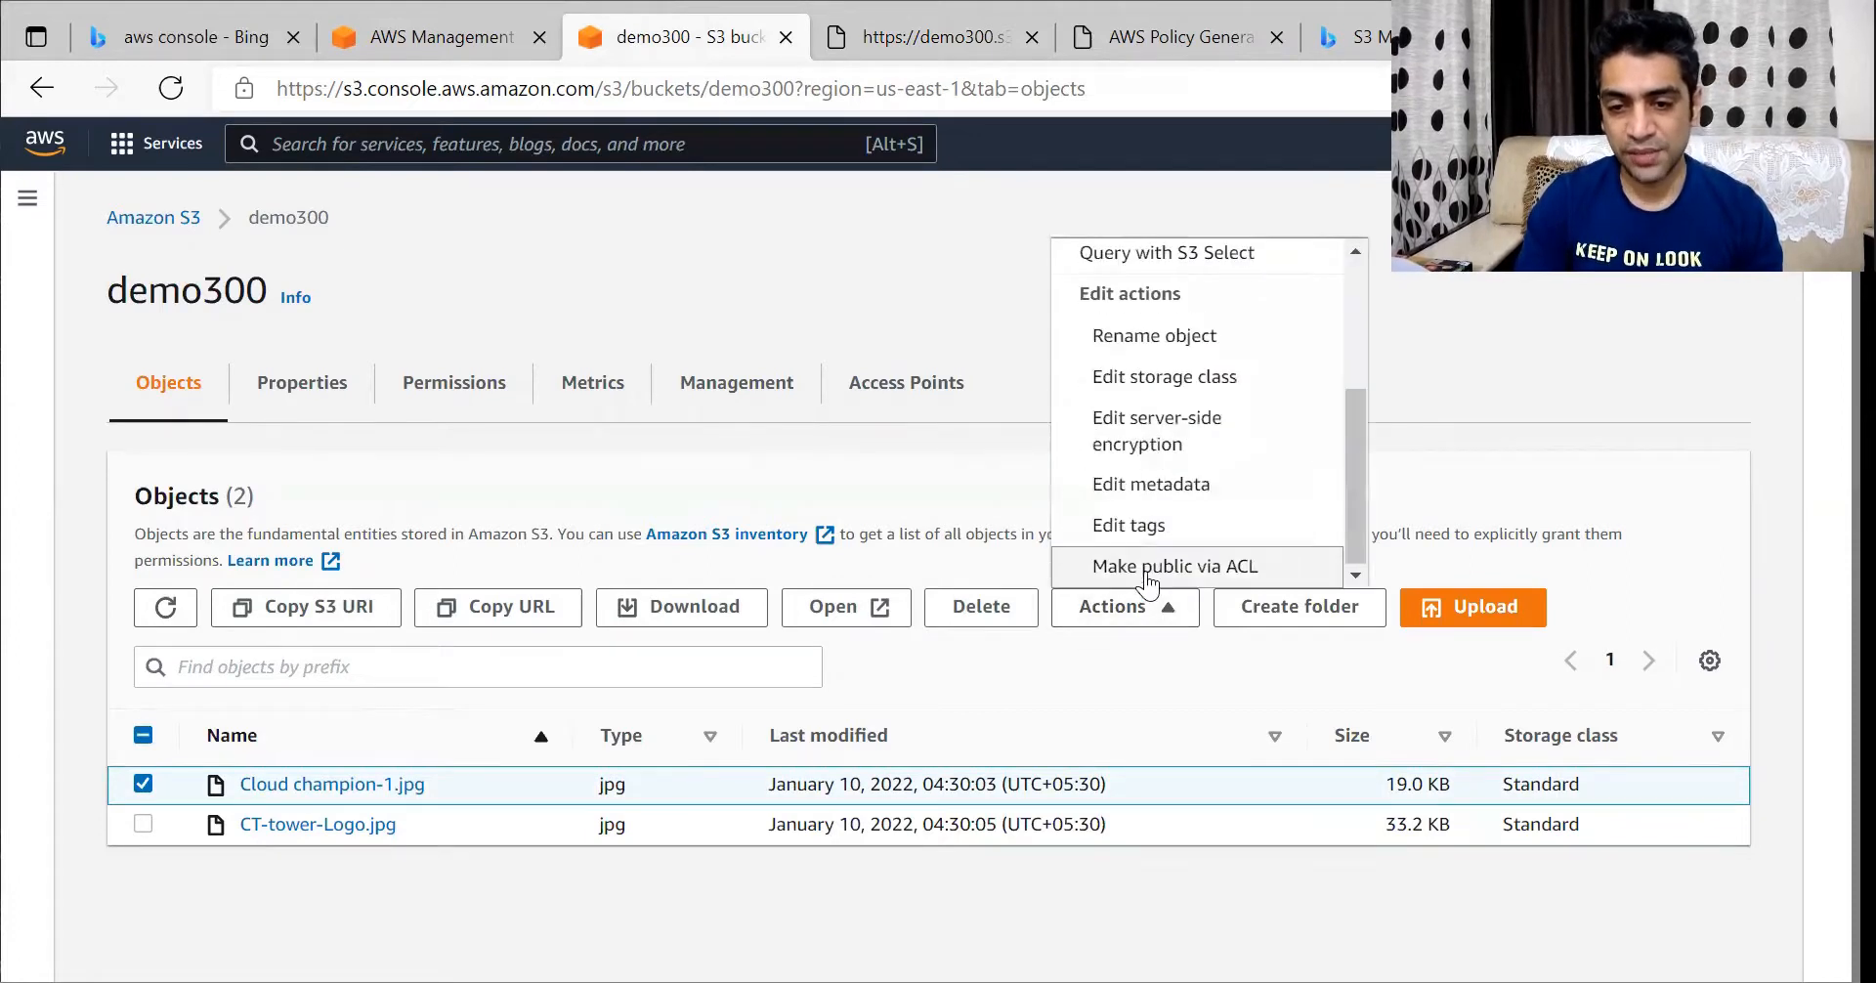
{"action": "left_click", "coordinate": [1148, 569]}
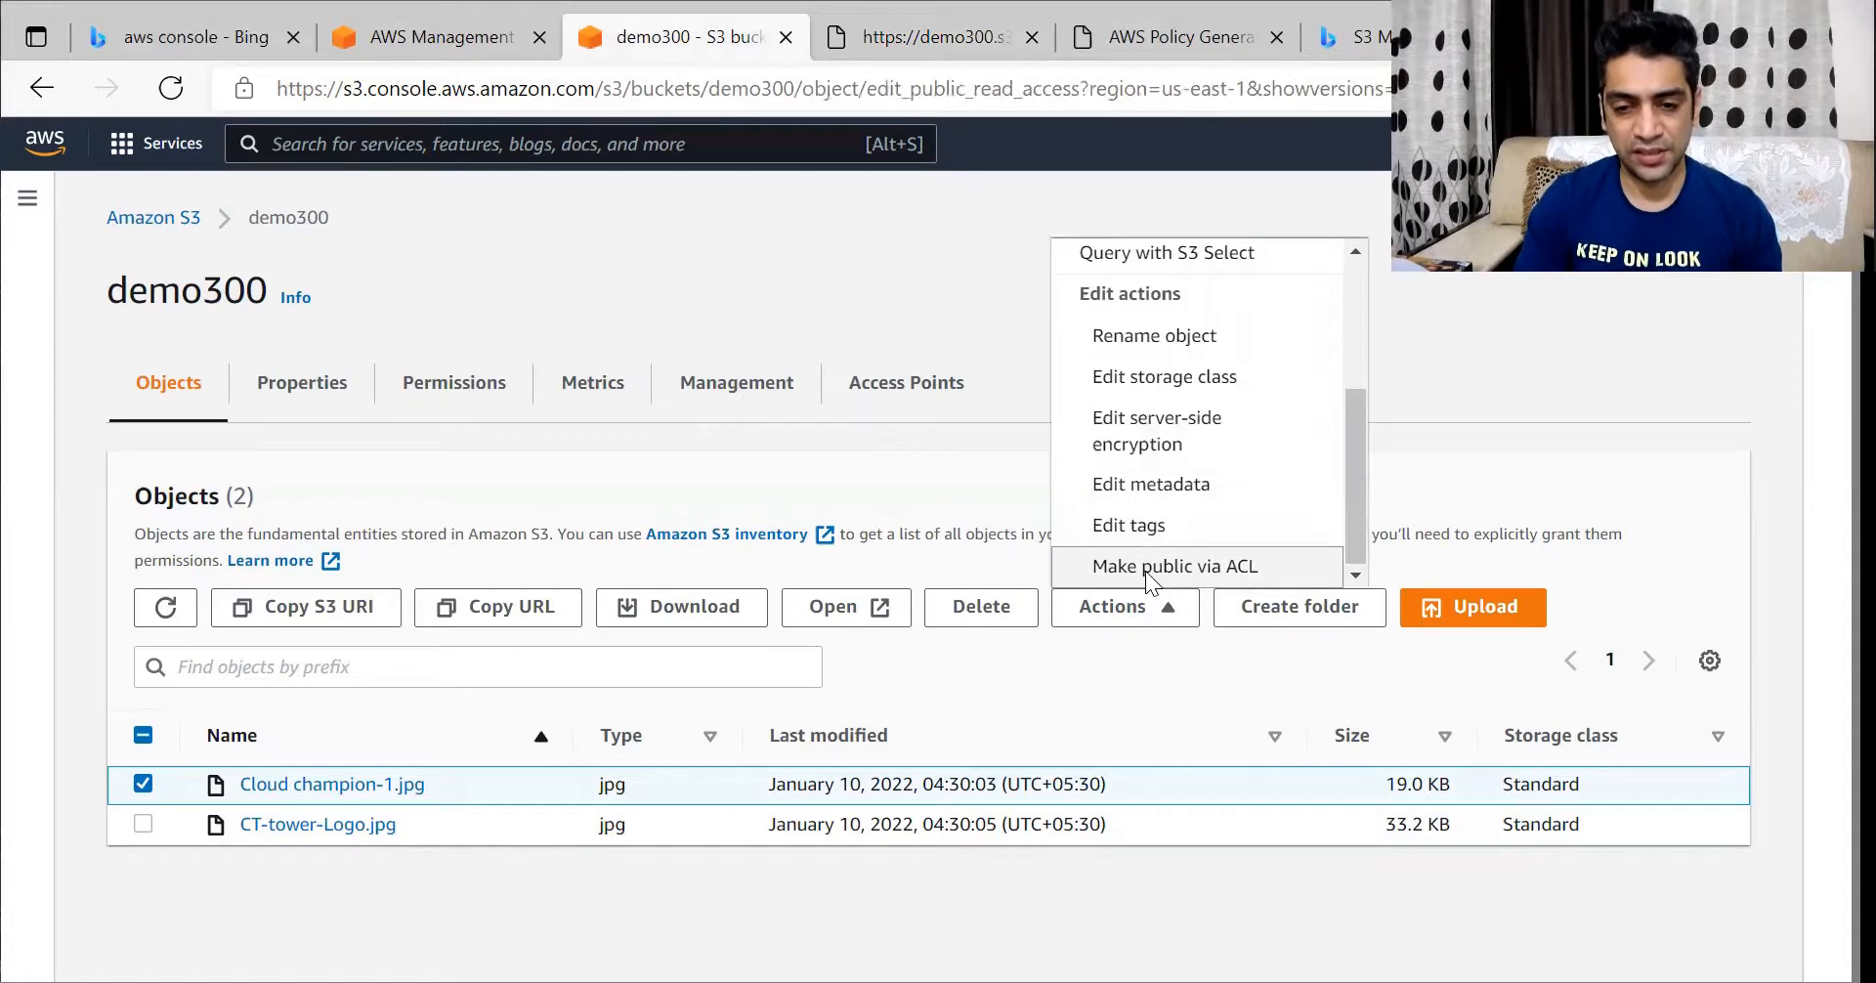
{"action": "scroll", "coordinate": [683, 495], "scroll_direction": "down", "scroll_amount": 1}
{"action": "scroll", "coordinate": [683, 494], "scroll_direction": "up", "scroll_amount": 1}
{"action": "left_click", "coordinate": [1058, 940]}
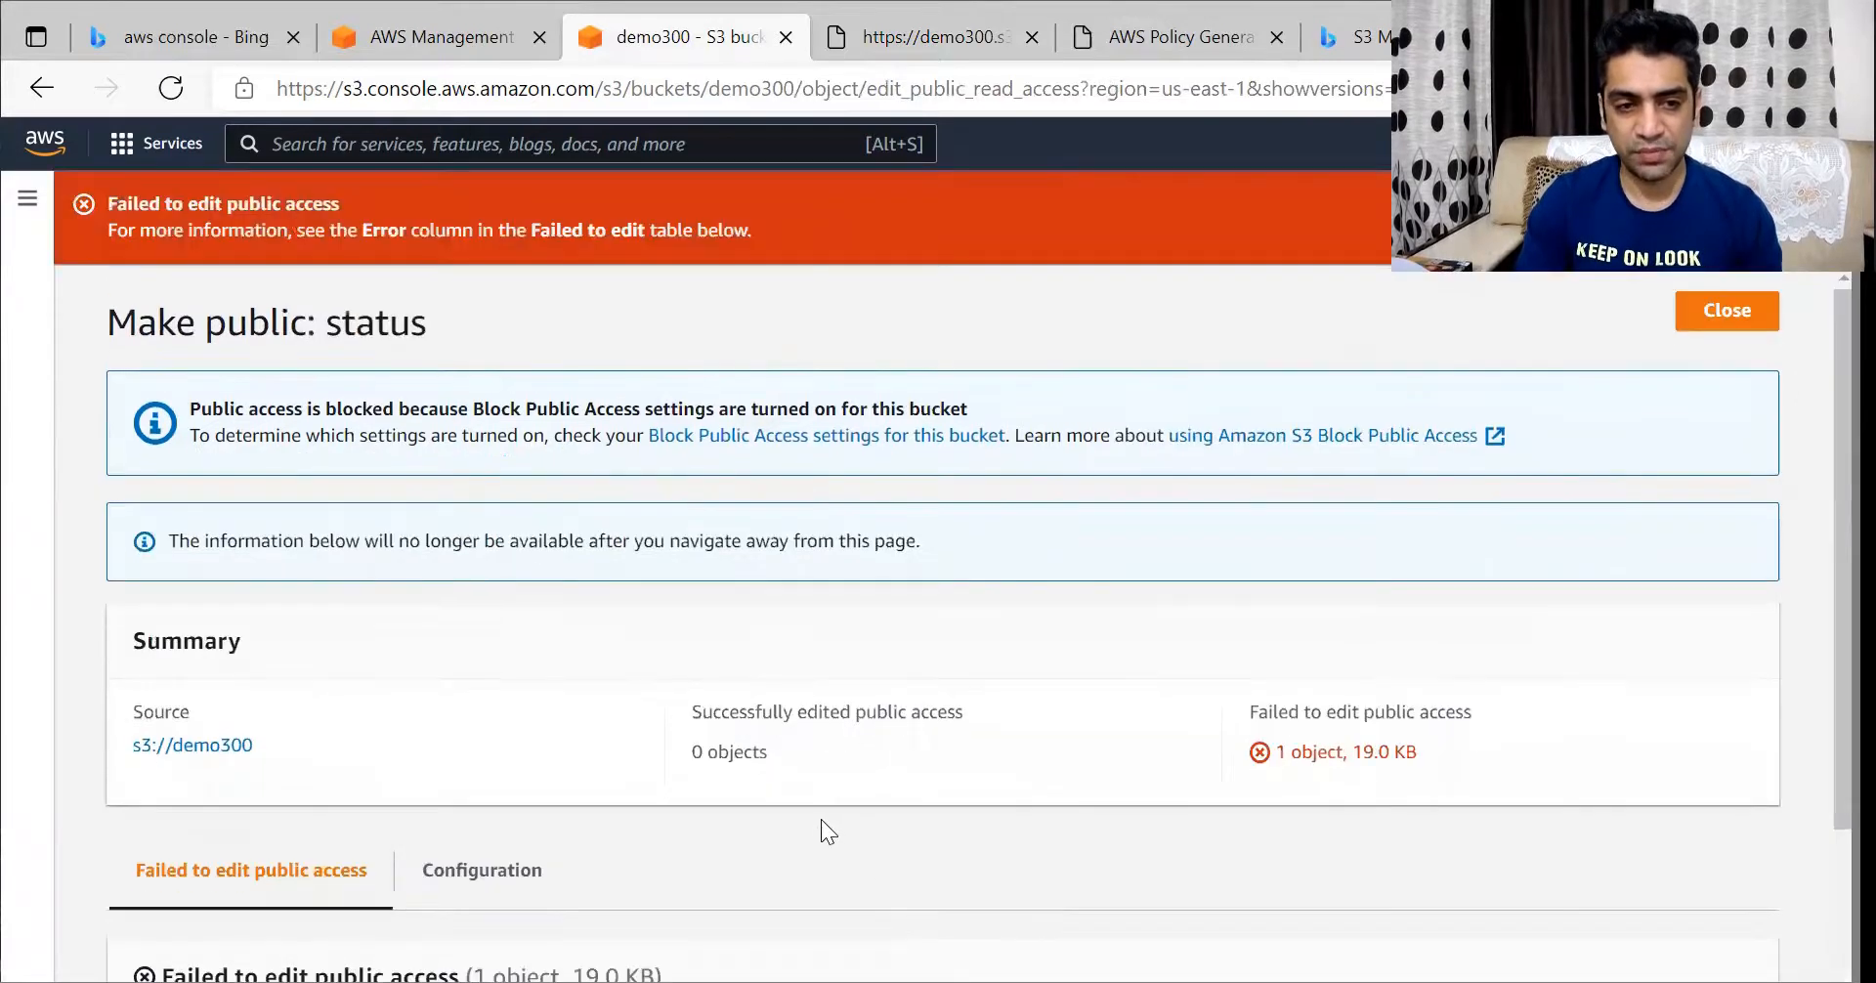
{"action": "left_click_drag", "start_coordinate": [780, 241], "coordinate": [191, 213]}
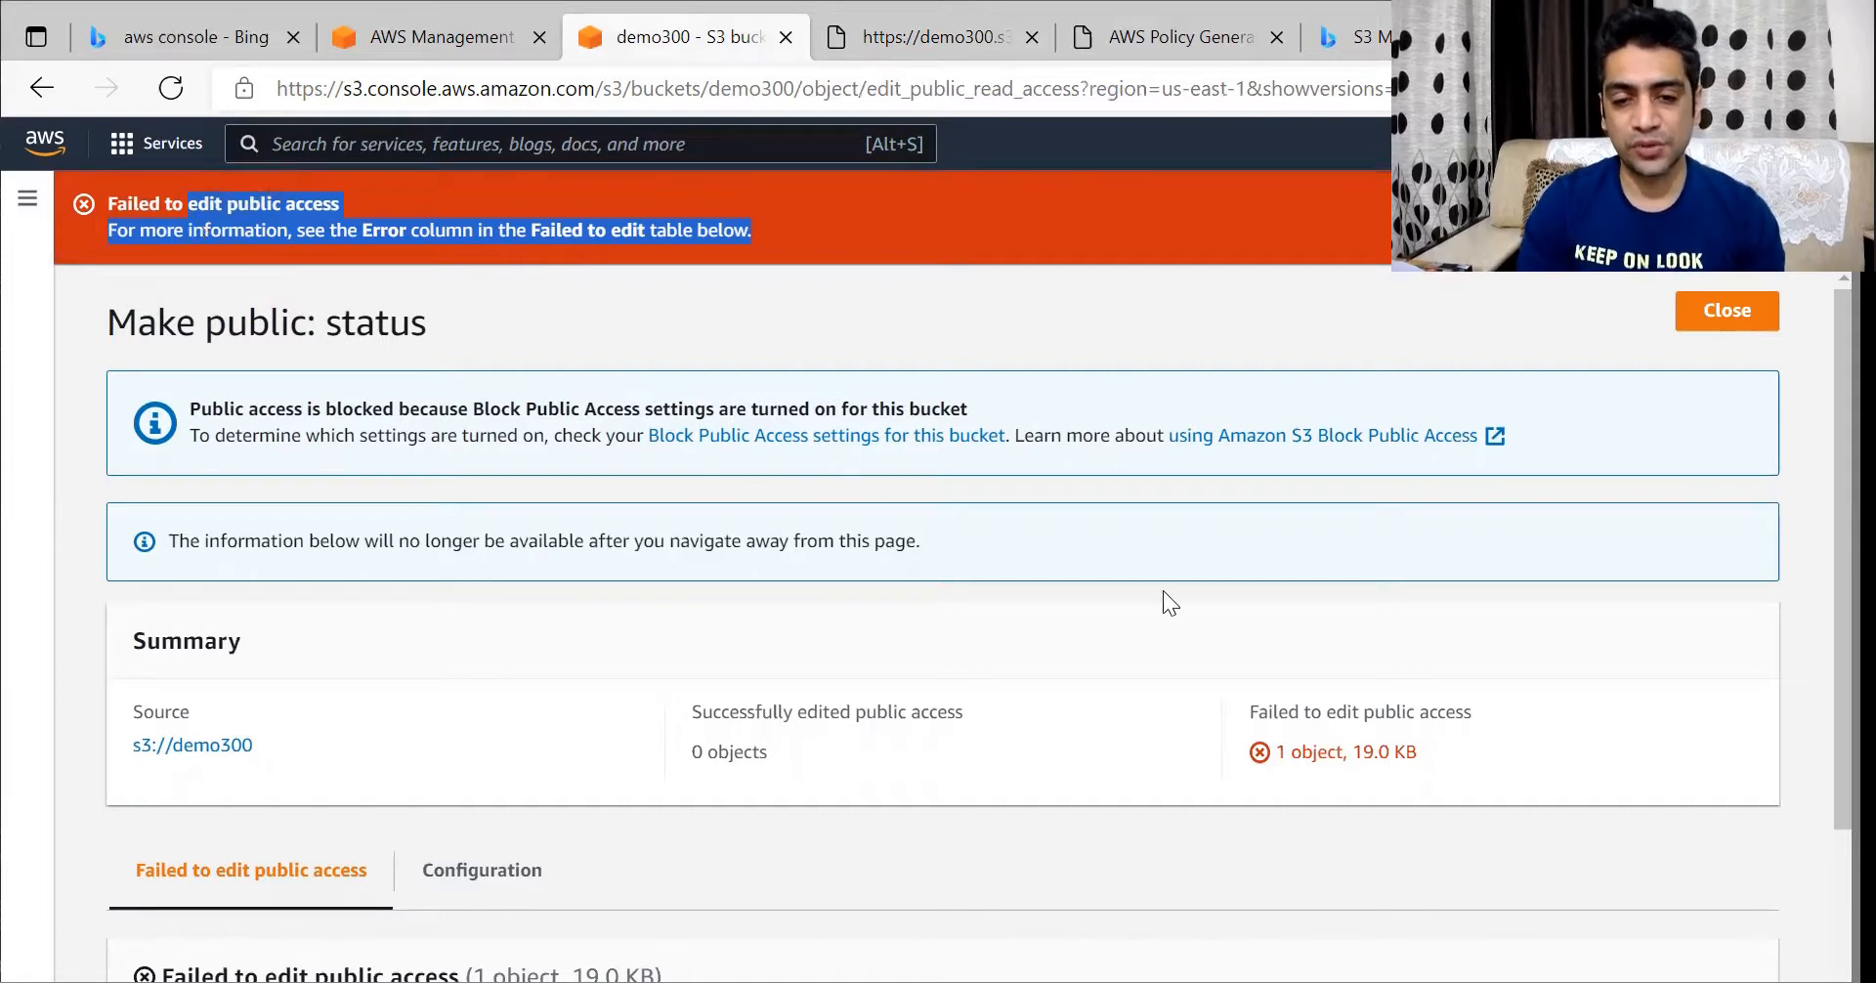
{"action": "left_click", "coordinate": [1715, 327]}
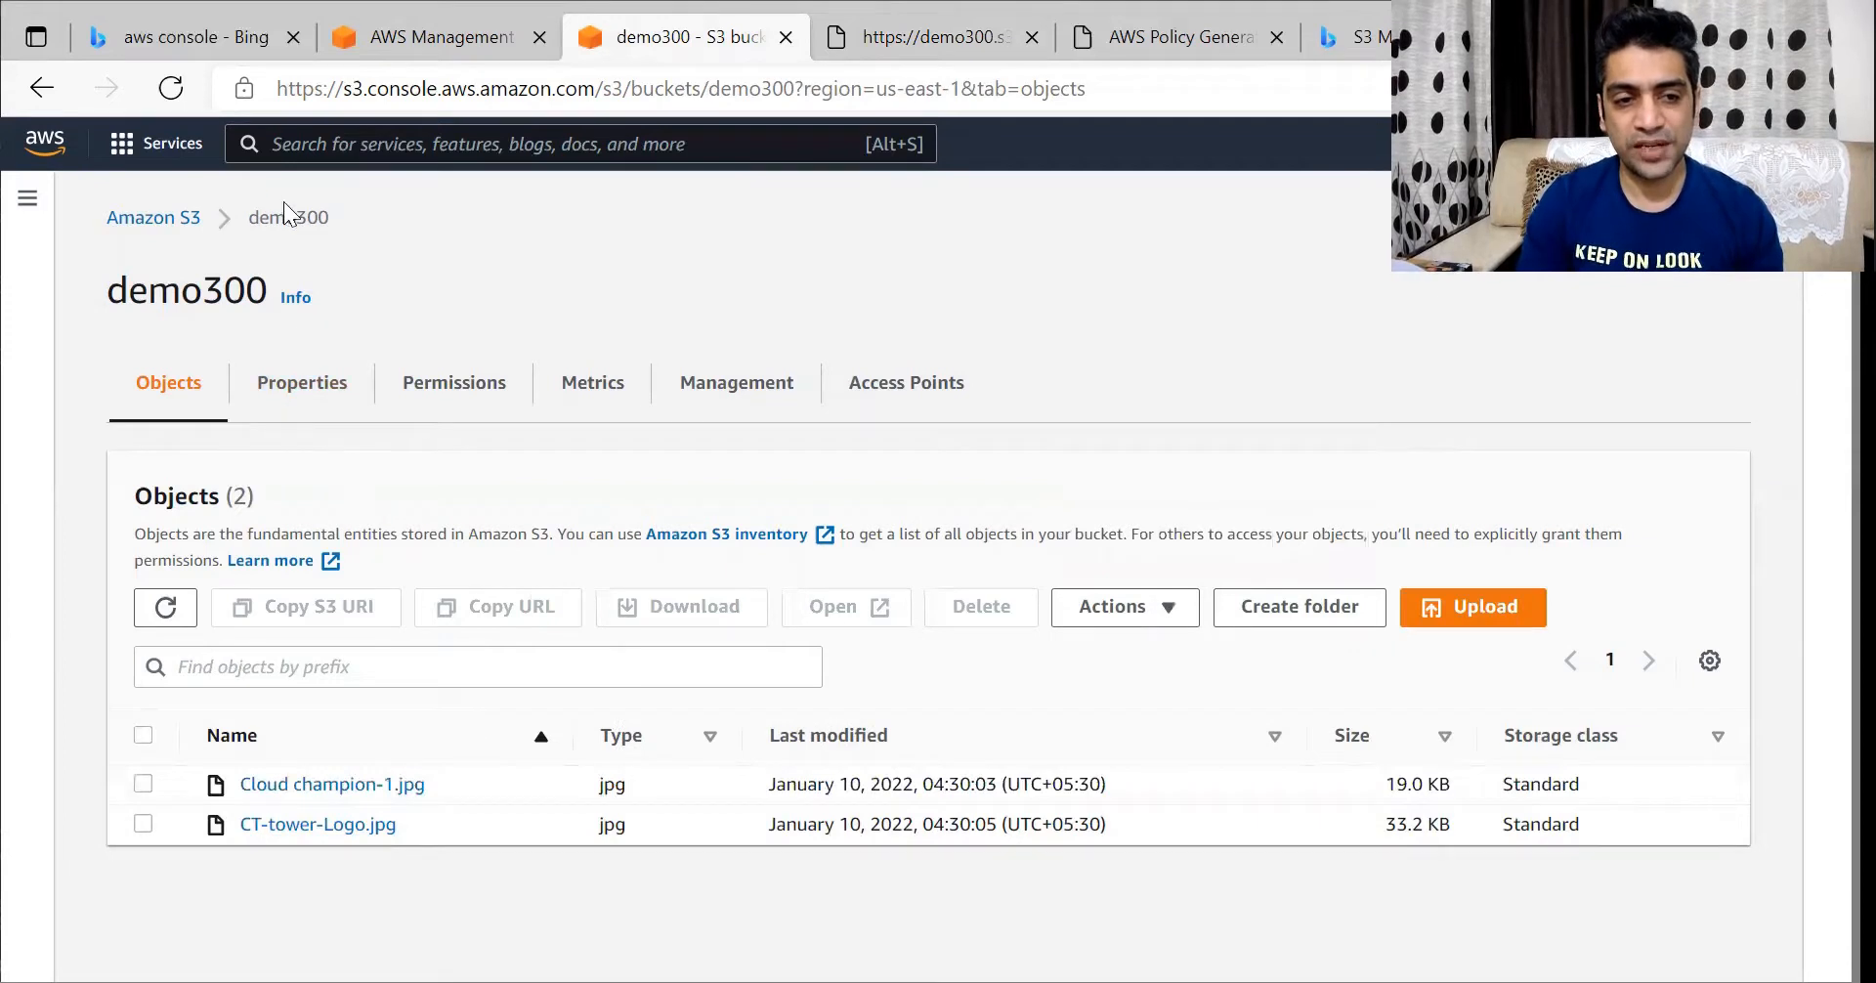
Open the demo300 bucket's Block public access settings for editing
{"action": "left_click_drag", "start_coordinate": [250, 217], "coordinate": [346, 216]}
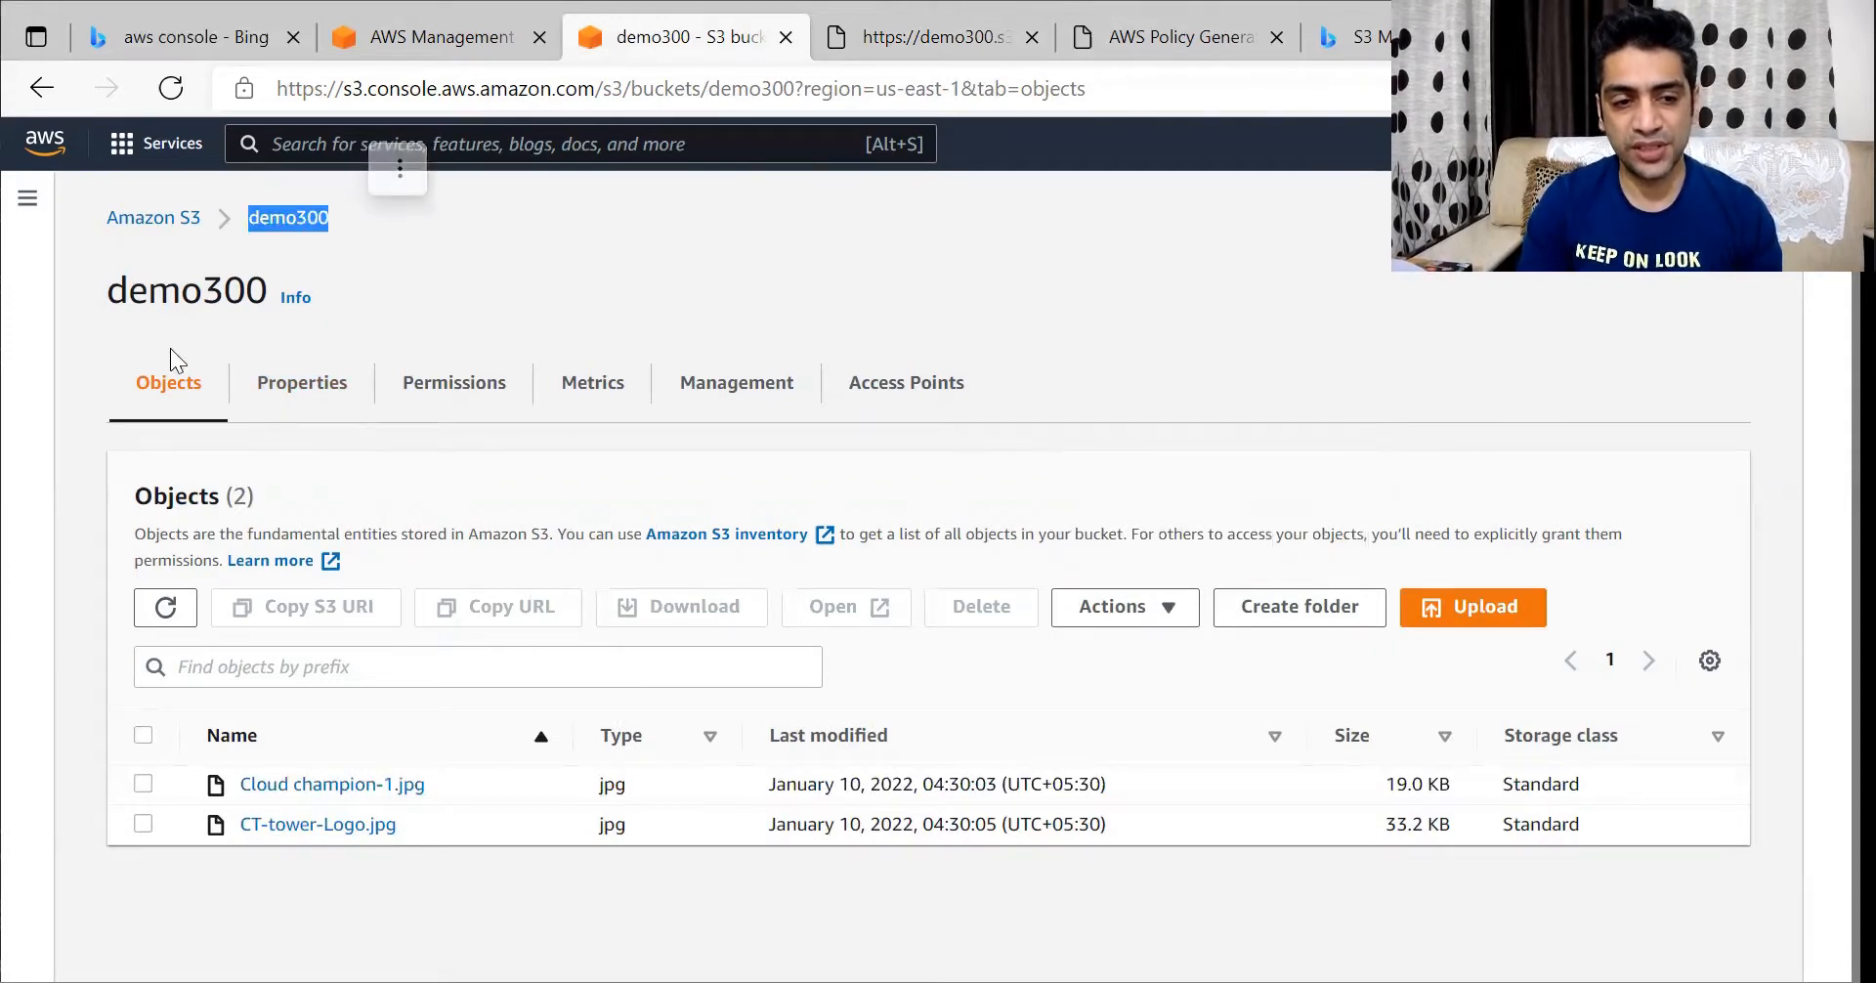
{"action": "left_click", "coordinate": [444, 396]}
{"action": "scroll", "coordinate": [442, 387], "scroll_direction": "down", "scroll_amount": 2}
{"action": "scroll", "coordinate": [442, 387], "scroll_direction": "down", "scroll_amount": 2}
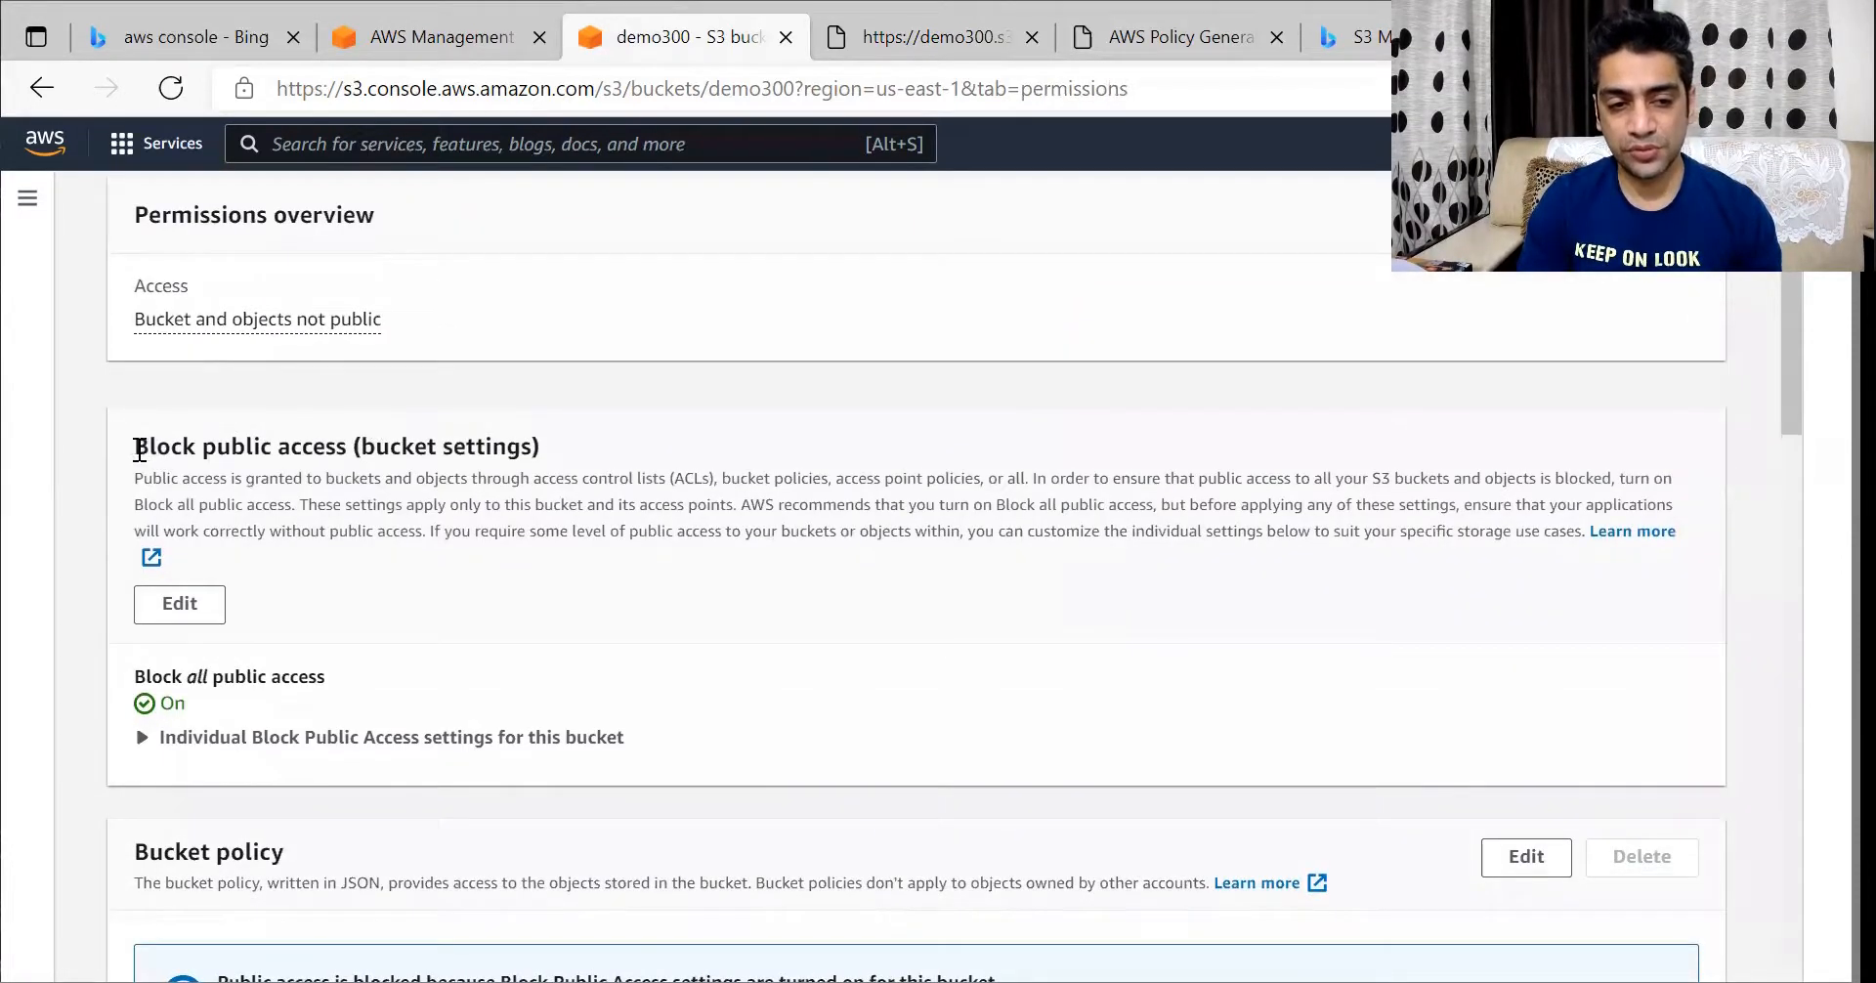
{"action": "left_click_drag", "start_coordinate": [135, 450], "coordinate": [347, 450]}
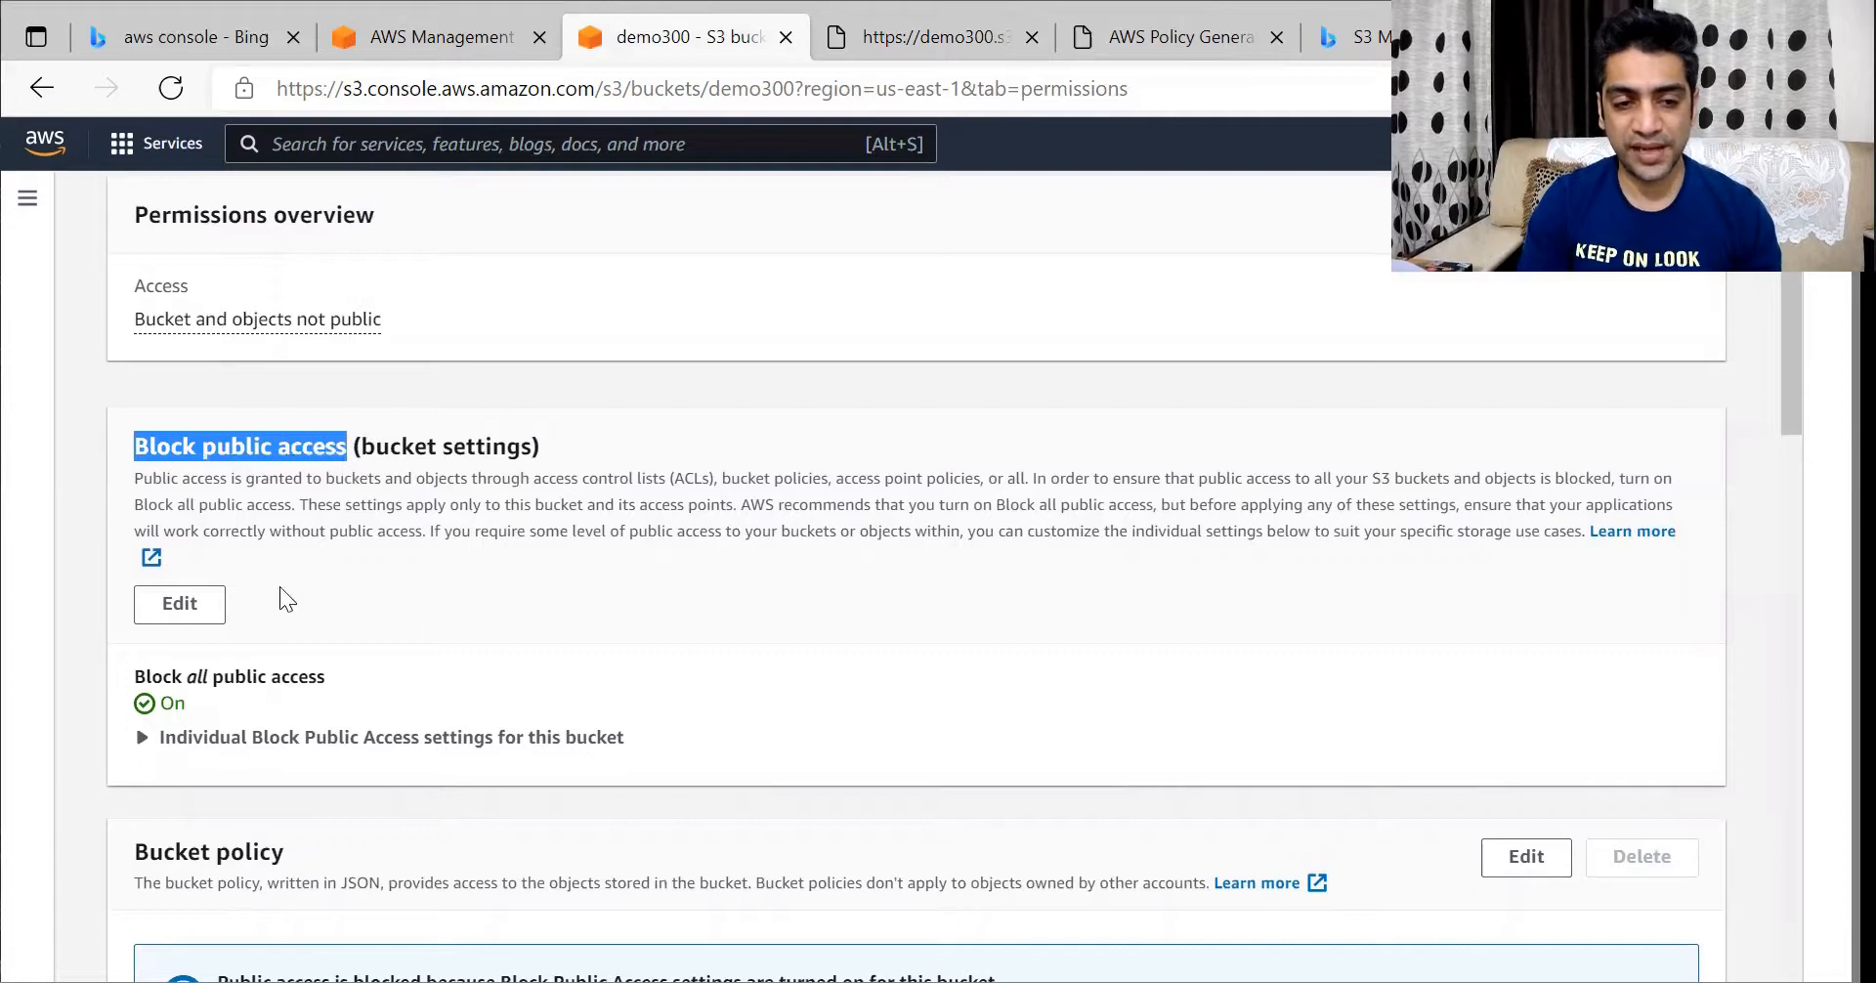
{"action": "left_click", "coordinate": [204, 606]}
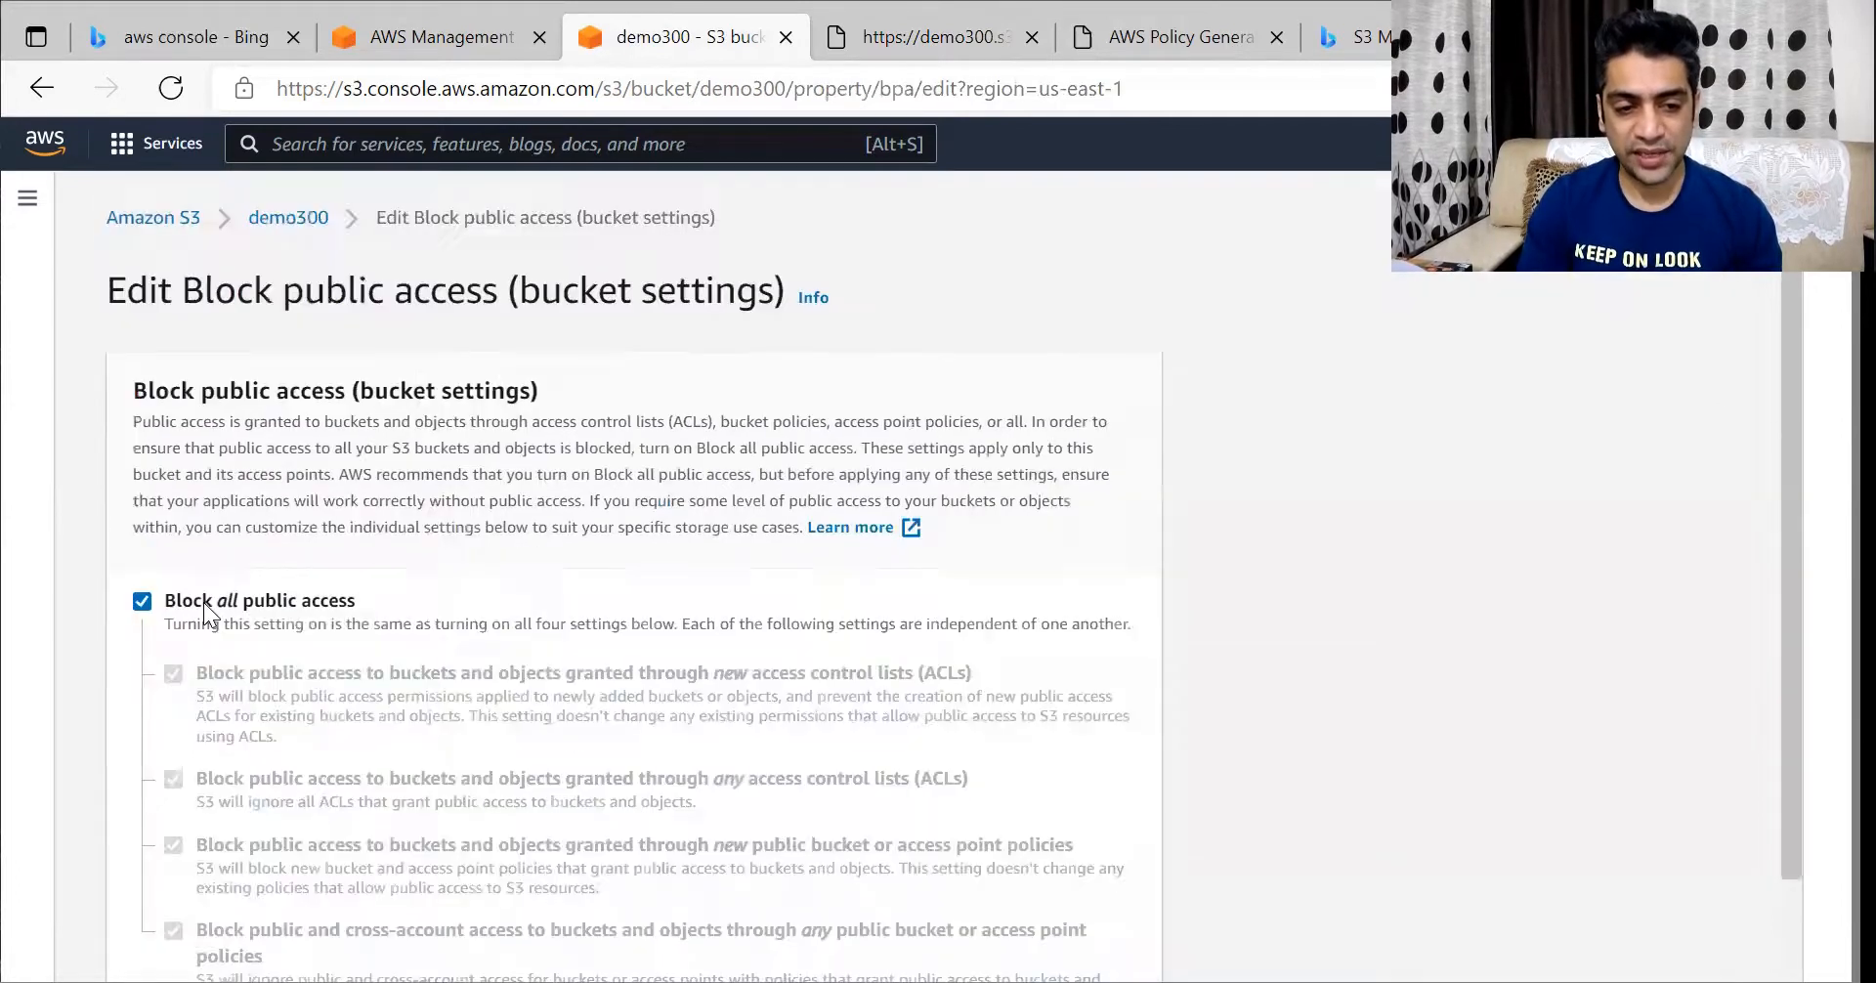
Turn off Block all public access for the bucket, save the change and approve it by entering "confirm"
{"action": "scroll", "coordinate": [204, 514], "scroll_direction": "down", "scroll_amount": 2}
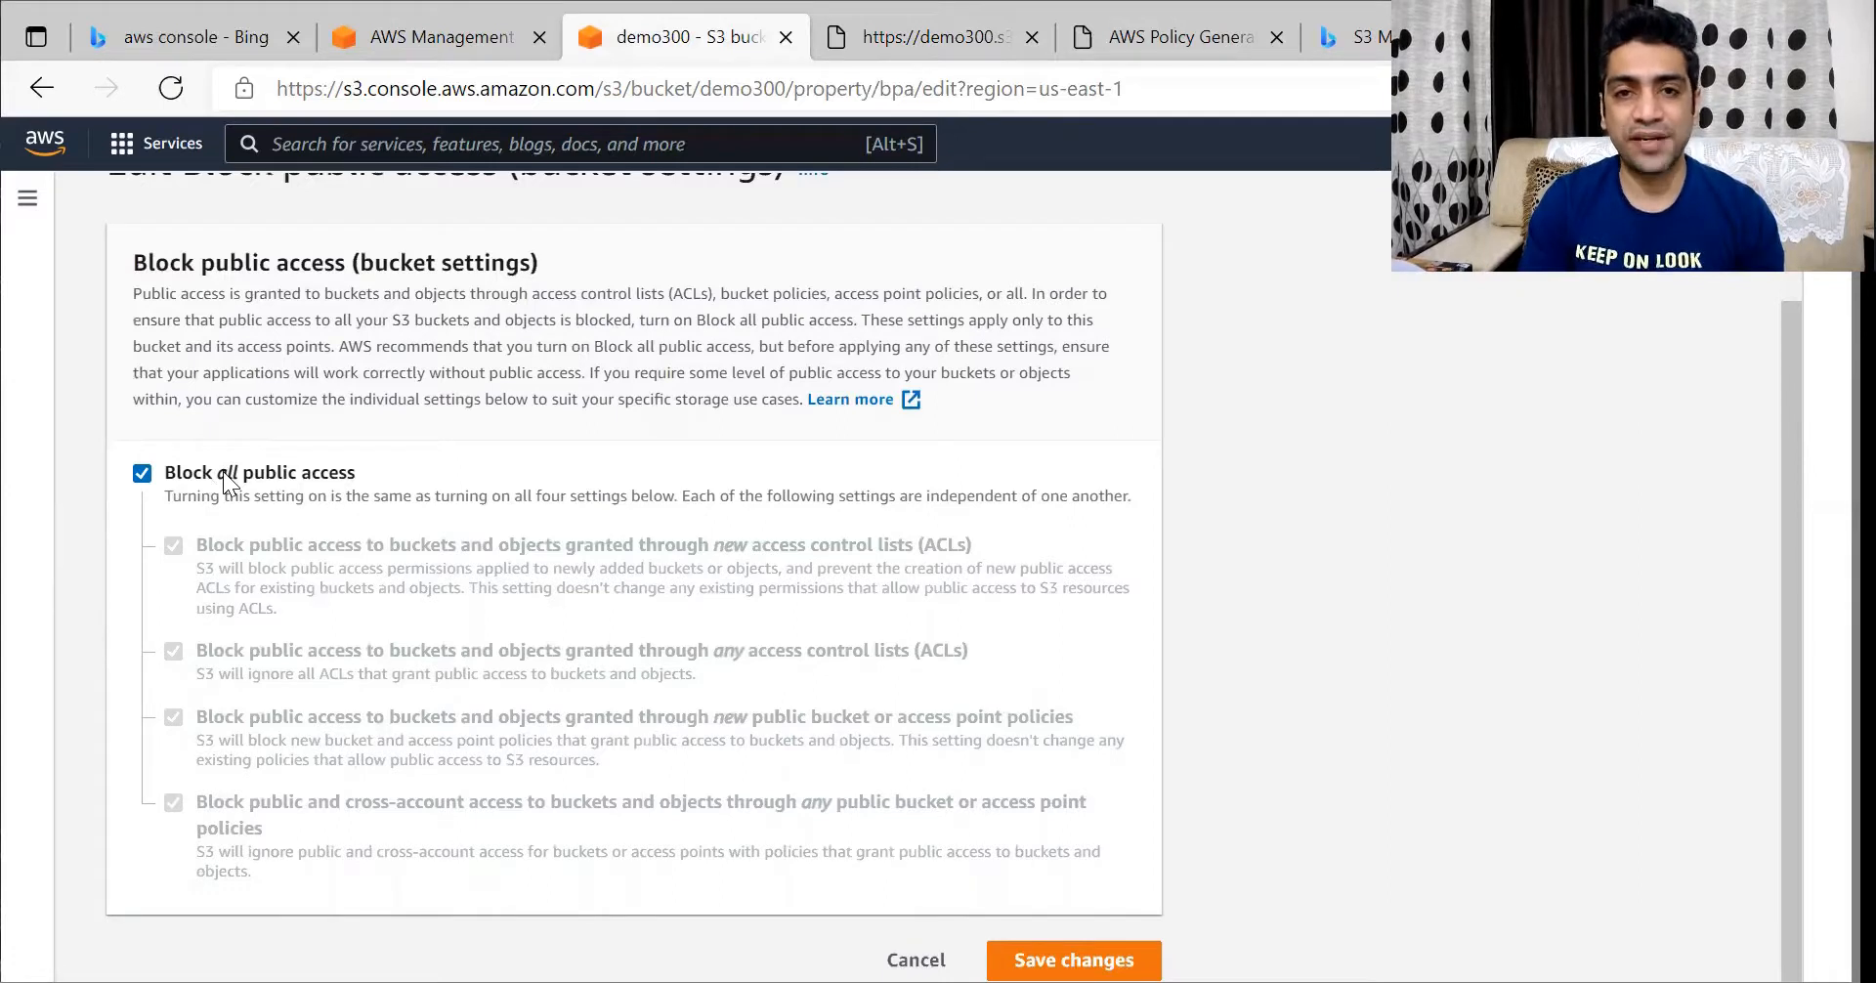
{"action": "left_click", "coordinate": [143, 473]}
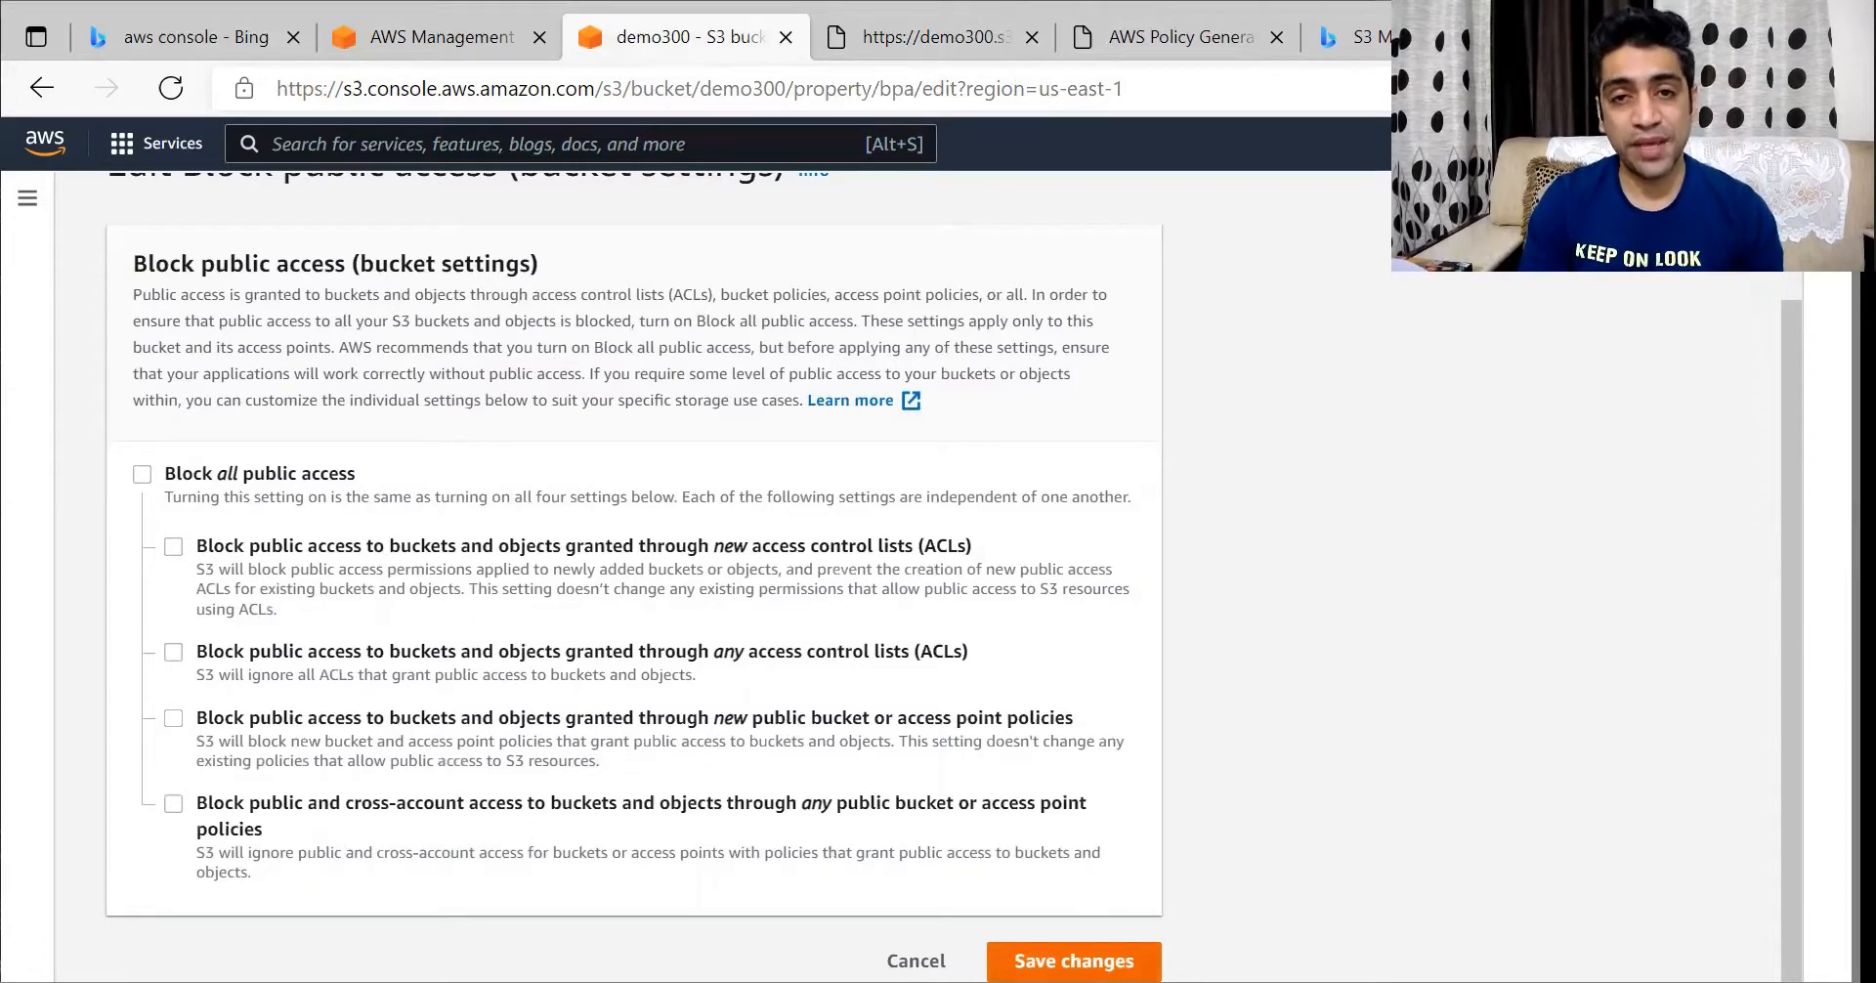
{"action": "left_click", "coordinate": [1074, 961]}
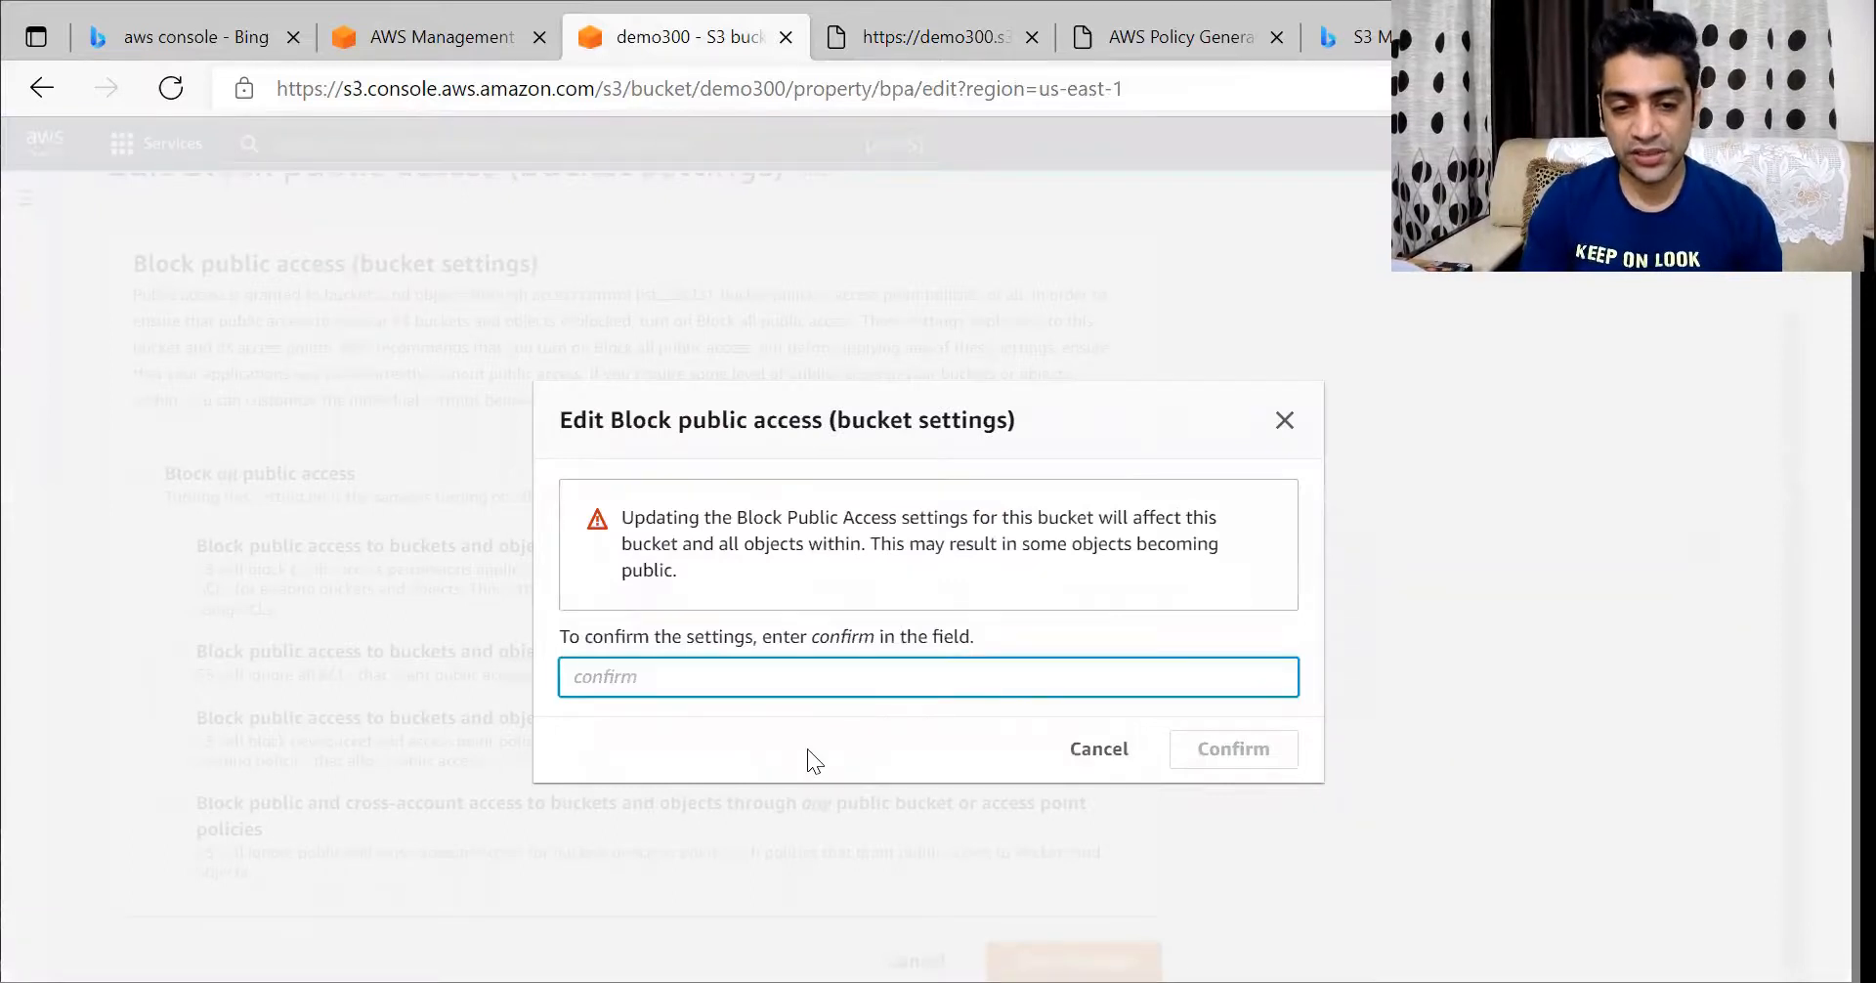
{"action": "double_click", "coordinate": [844, 637]}
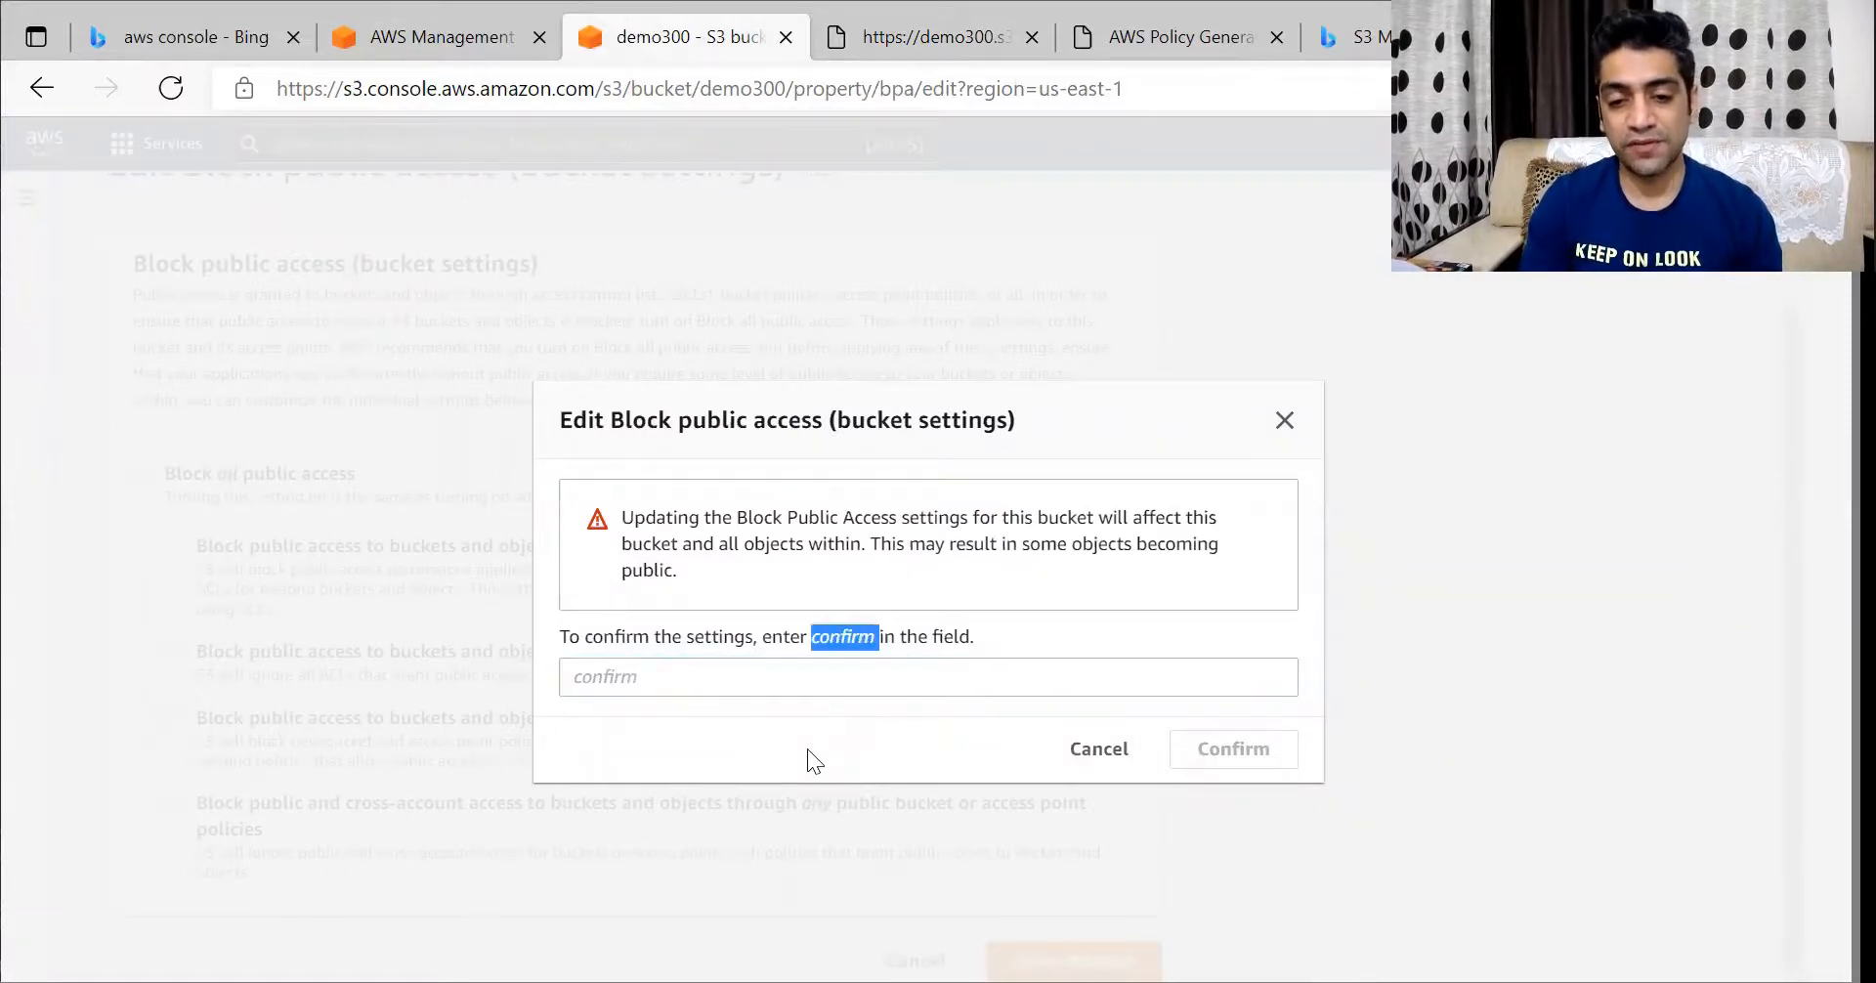
{"action": "key", "text": "Tab"}
{"action": "type", "text": "con"}
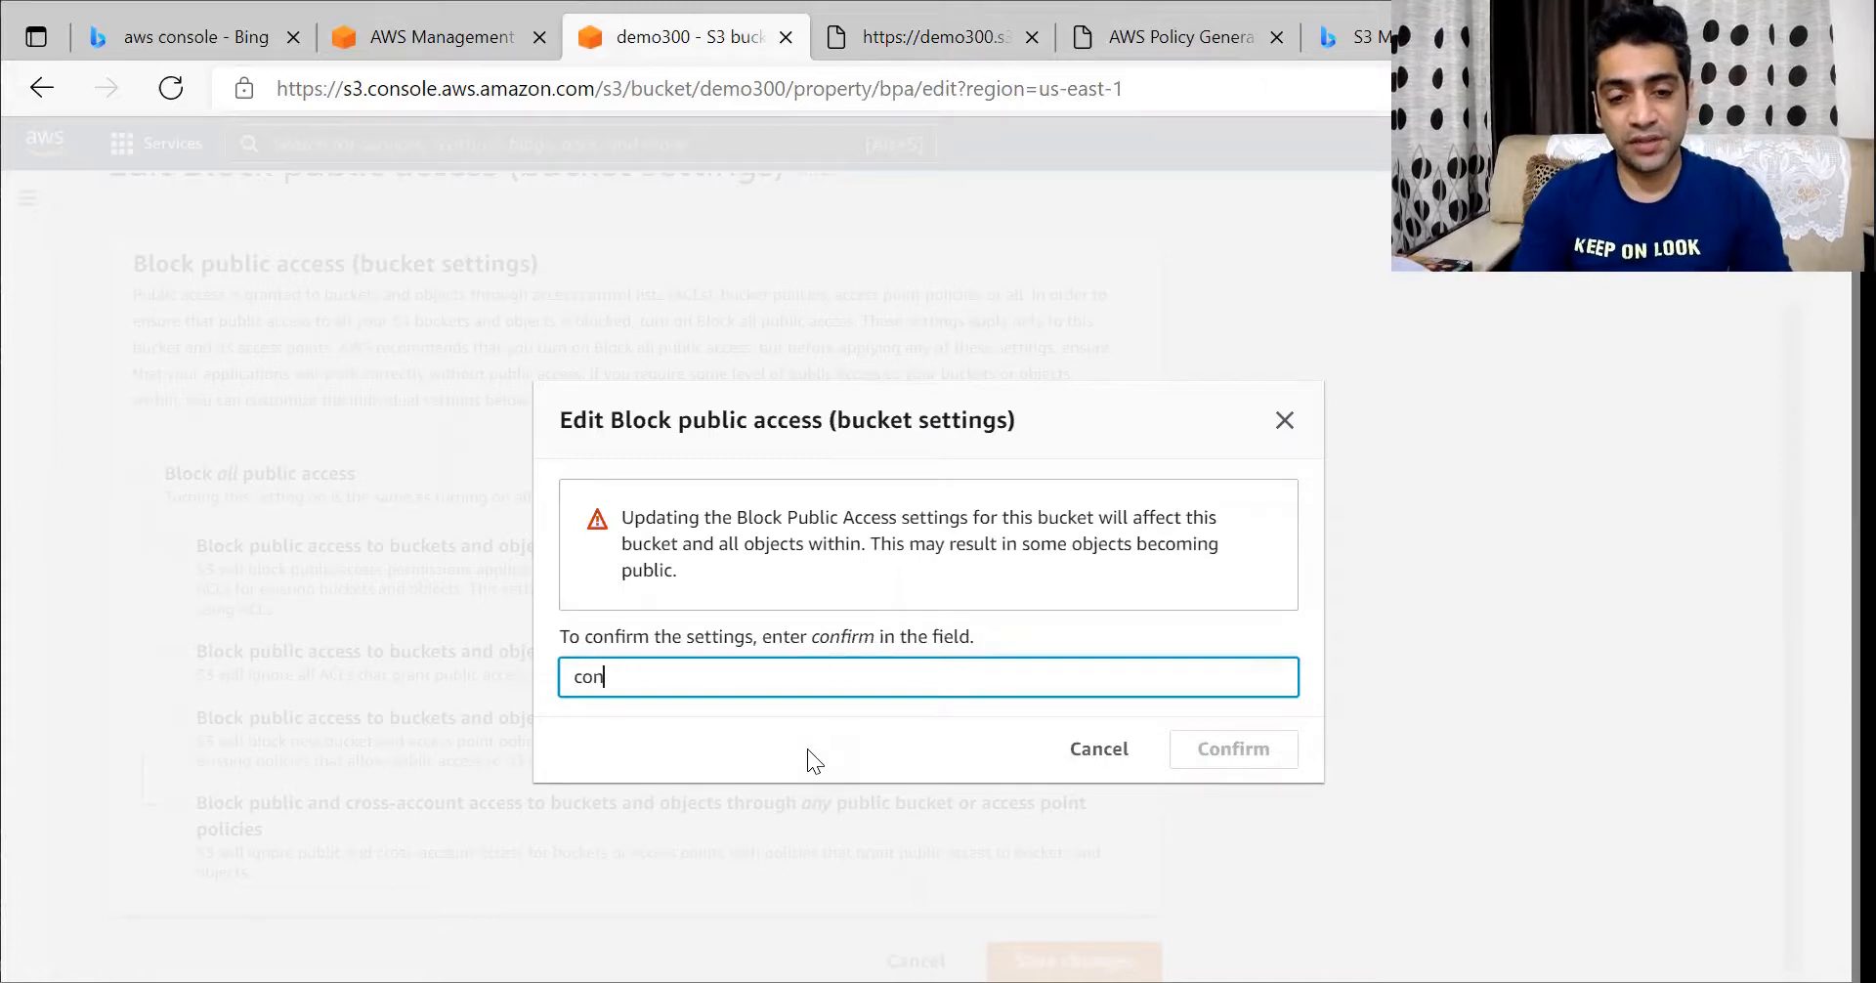
{"action": "type", "text": "firm"}
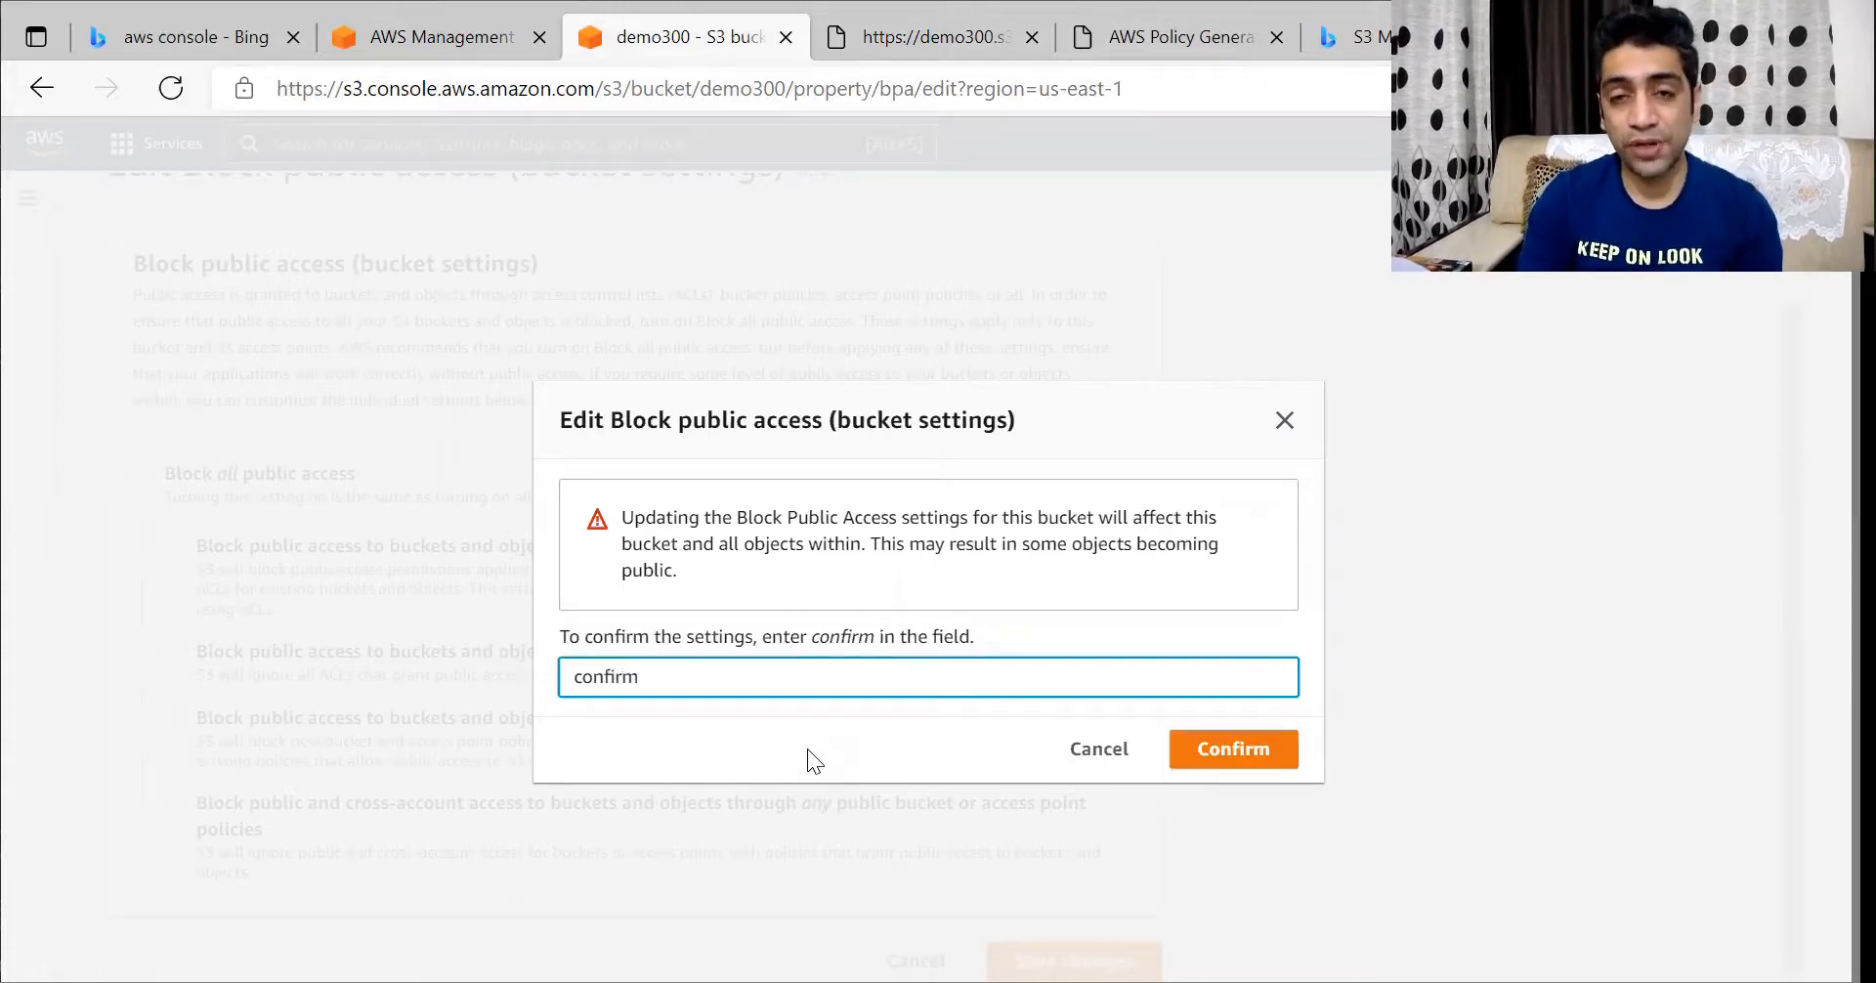
{"action": "left_click", "coordinate": [1237, 746]}
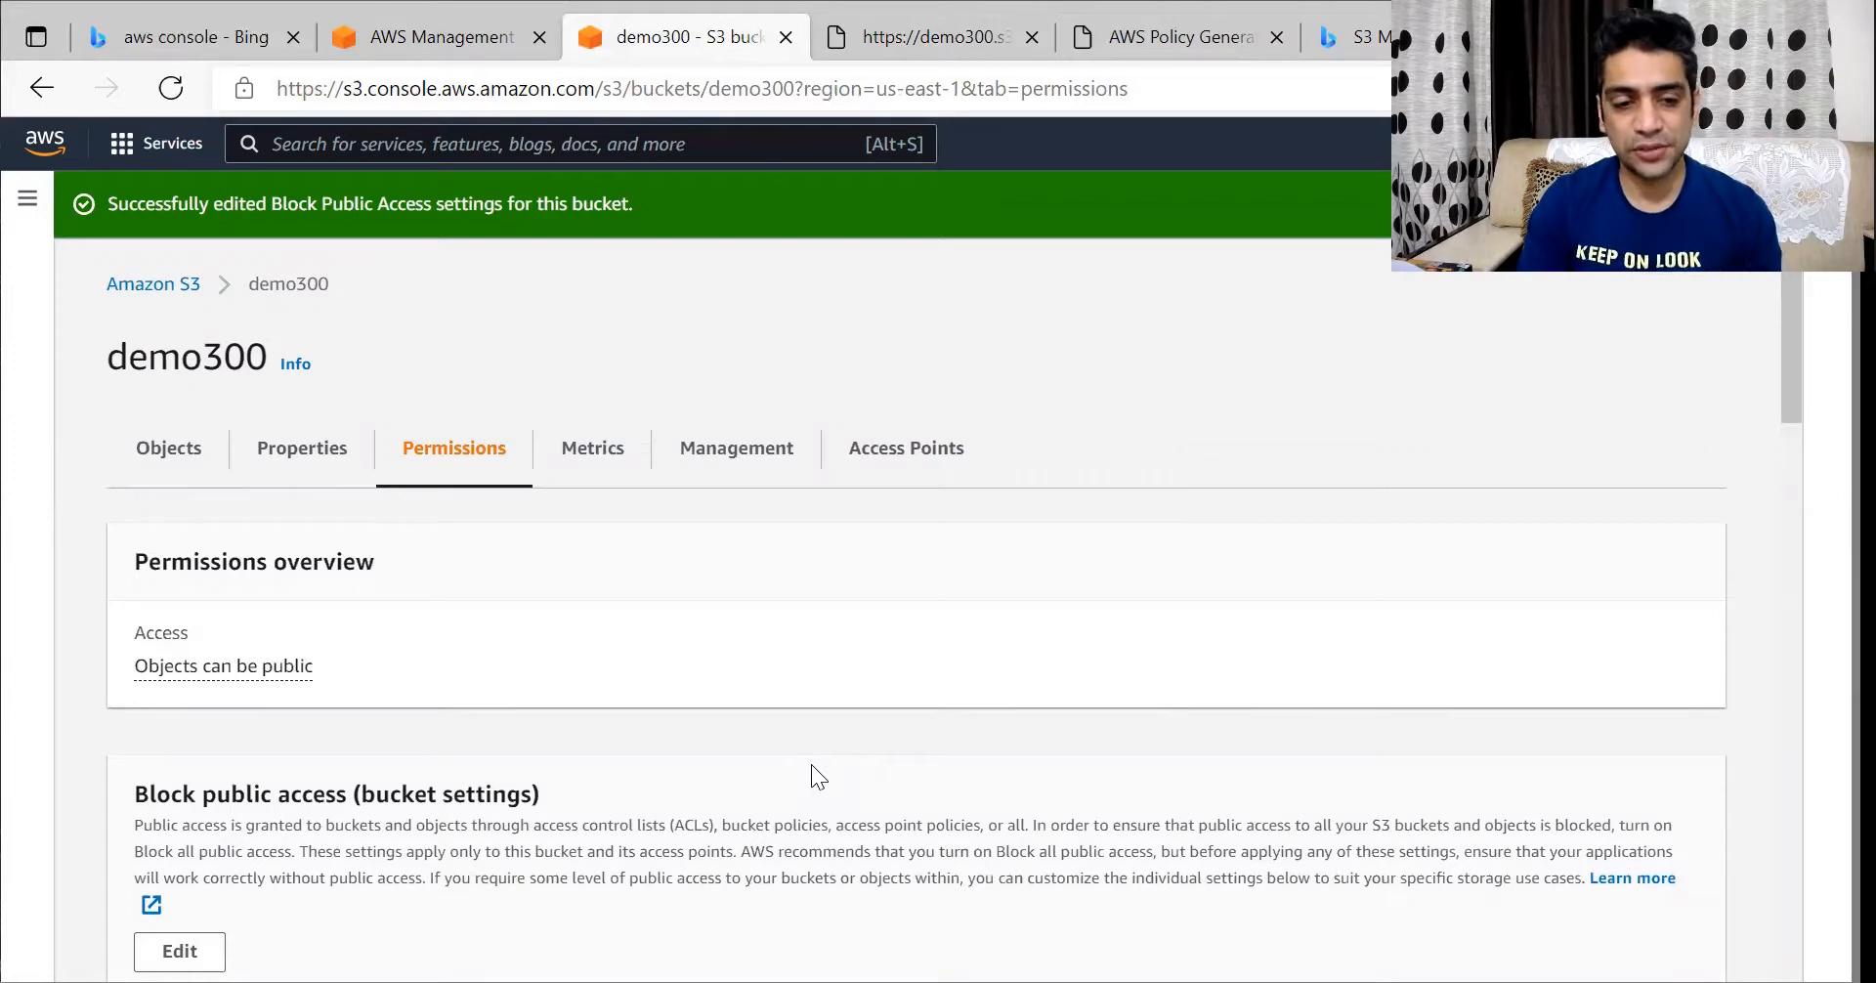
Check the Block all public access status in the bucket's permissions
{"action": "scroll", "coordinate": [306, 706], "scroll_direction": "down", "scroll_amount": 2}
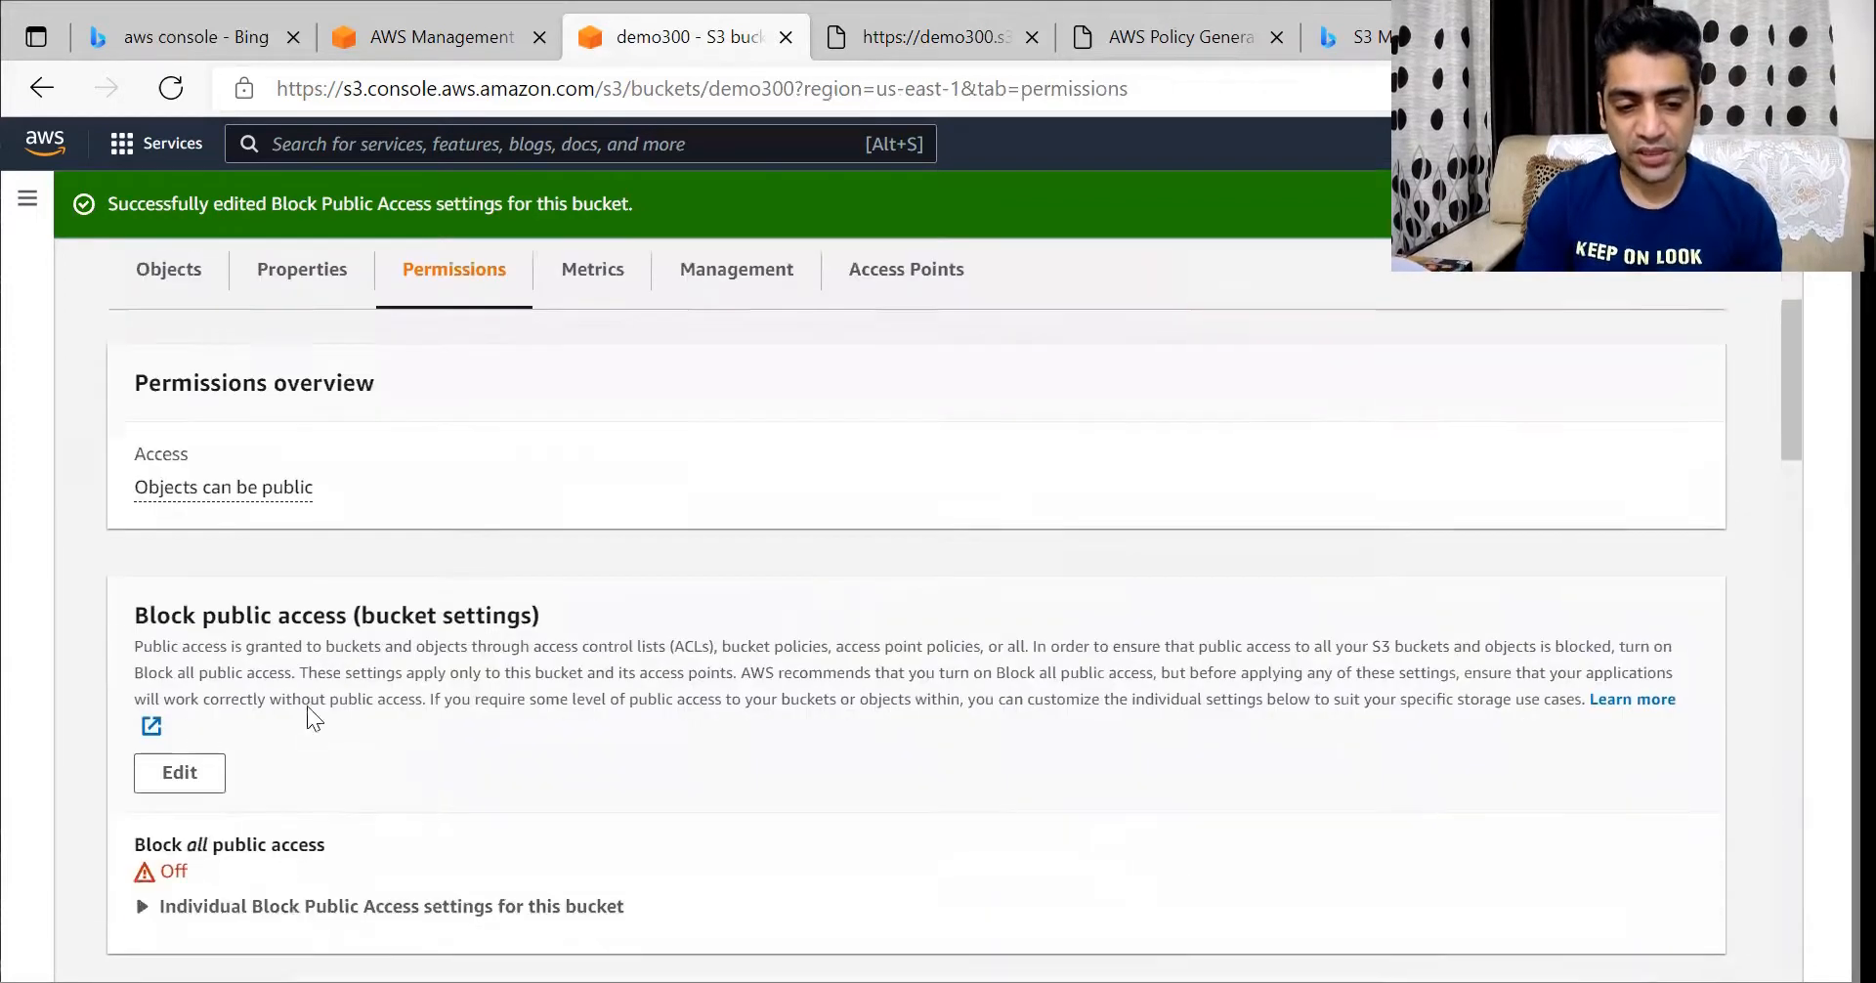
{"action": "left_click_drag", "start_coordinate": [148, 812], "coordinate": [186, 809]}
{"action": "left_click", "coordinate": [197, 831]}
{"action": "scroll", "coordinate": [578, 505], "scroll_direction": "up", "scroll_amount": 2}
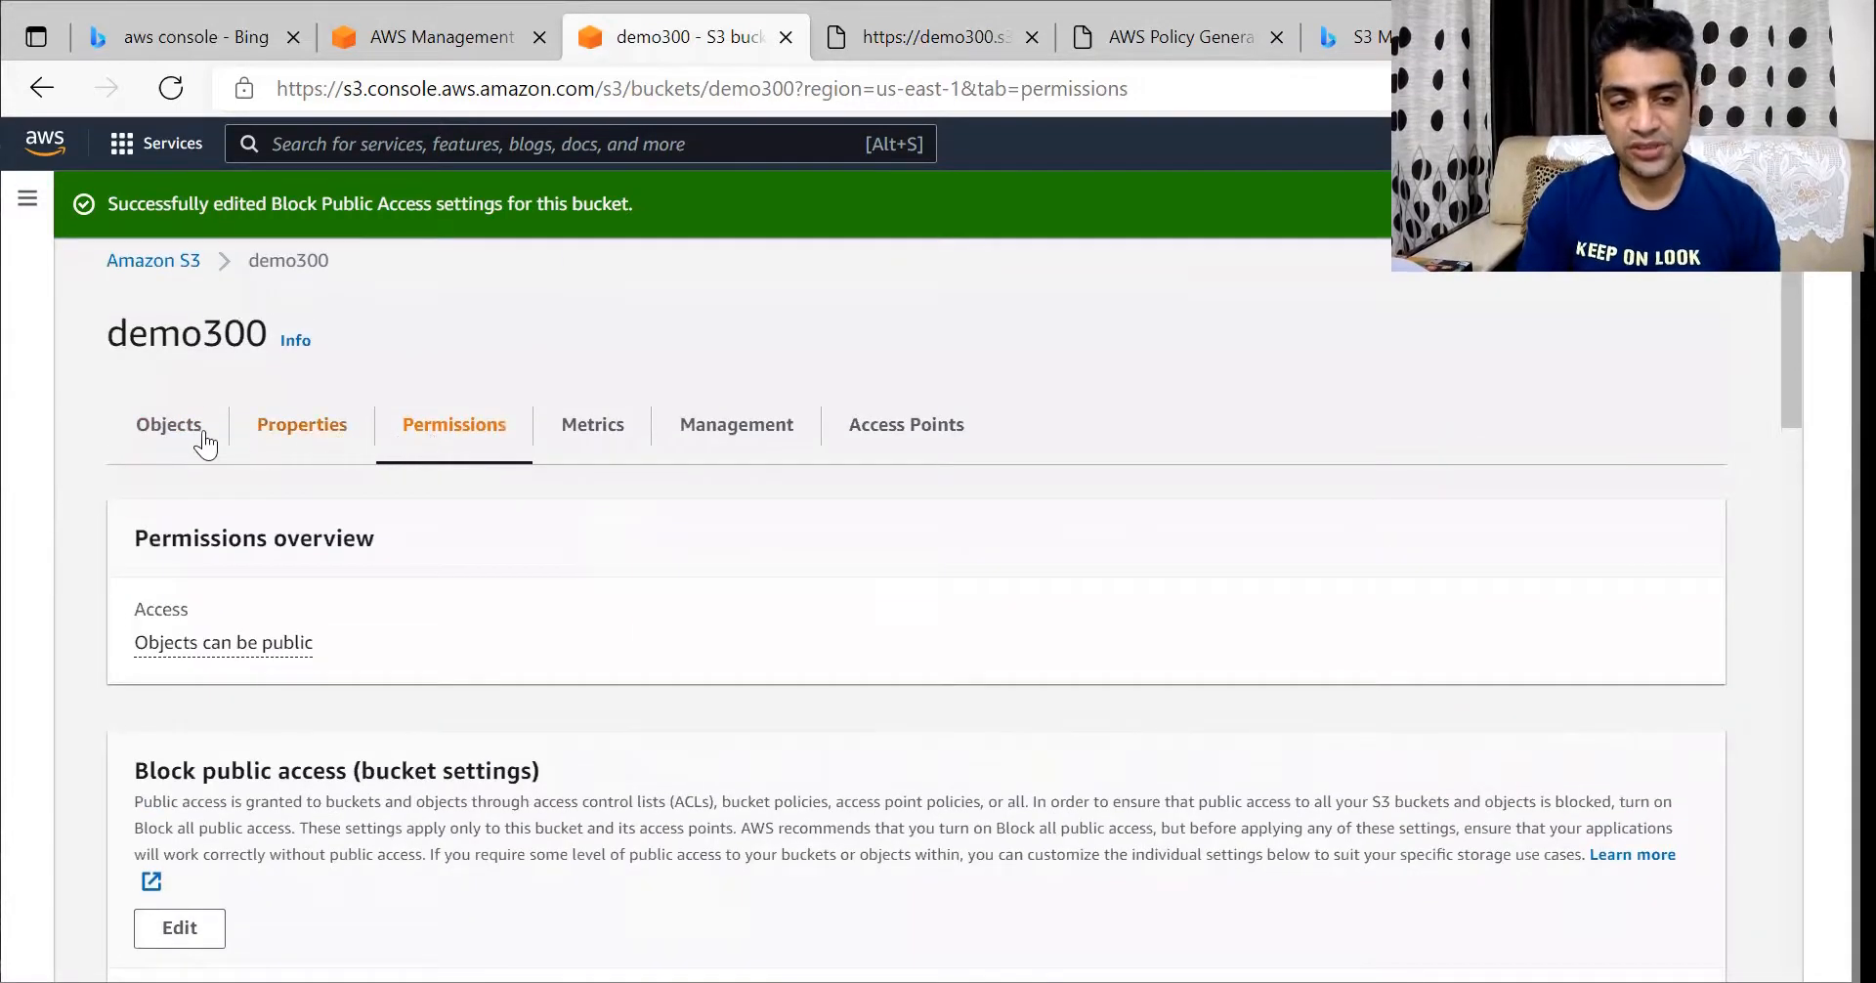
Make the object Cloud champion-1.jpg in the demo300 bucket public via ACL
{"action": "left_click", "coordinate": [168, 424]}
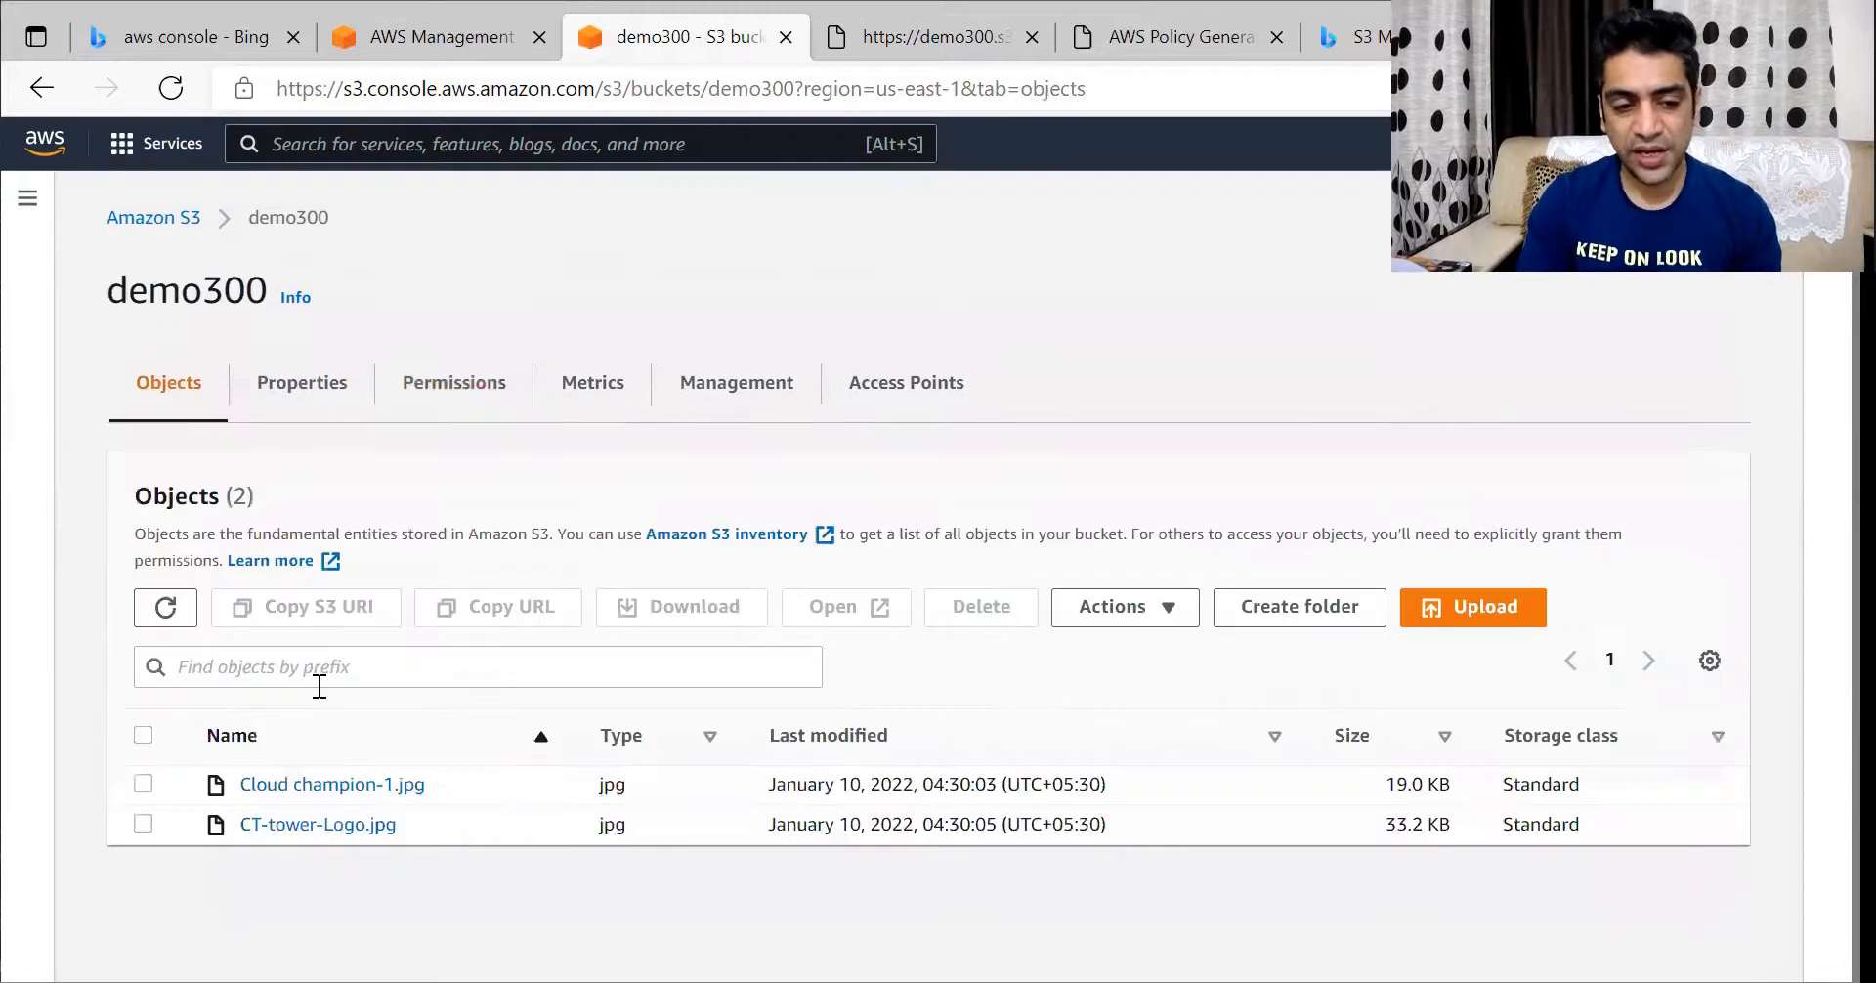
{"action": "left_click", "coordinate": [143, 784]}
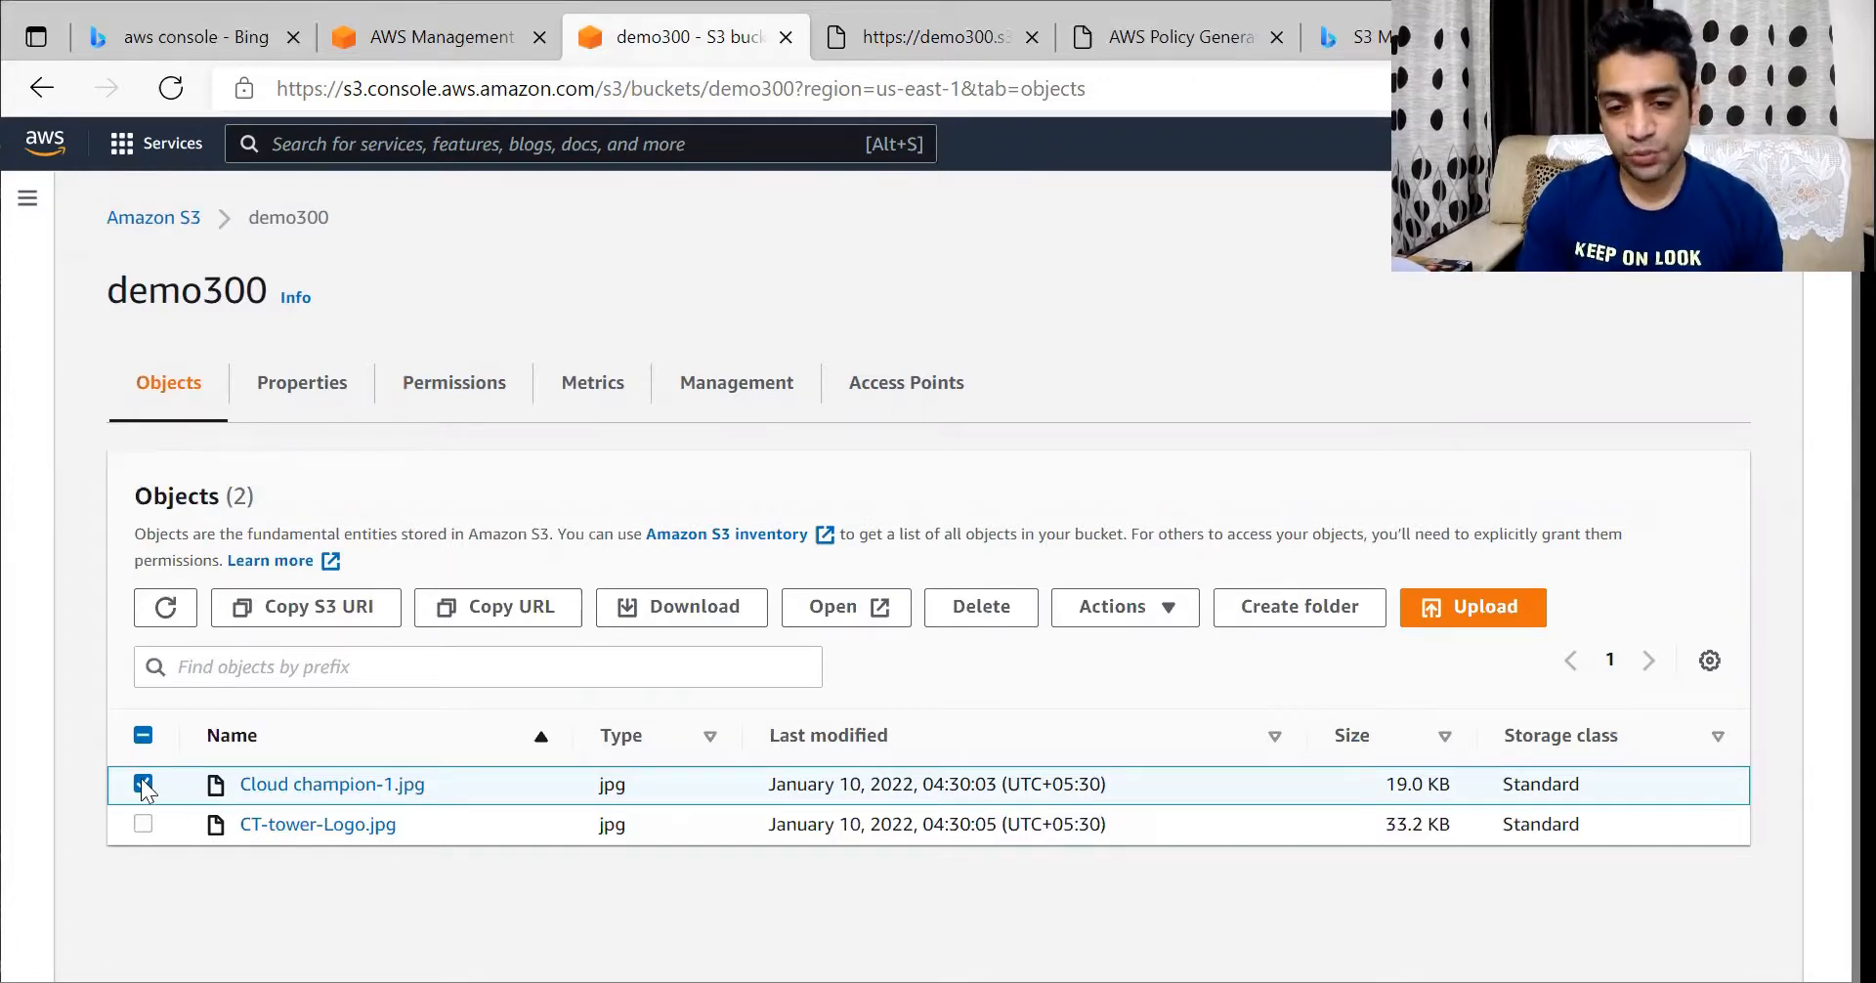
{"action": "left_click", "coordinate": [1175, 614]}
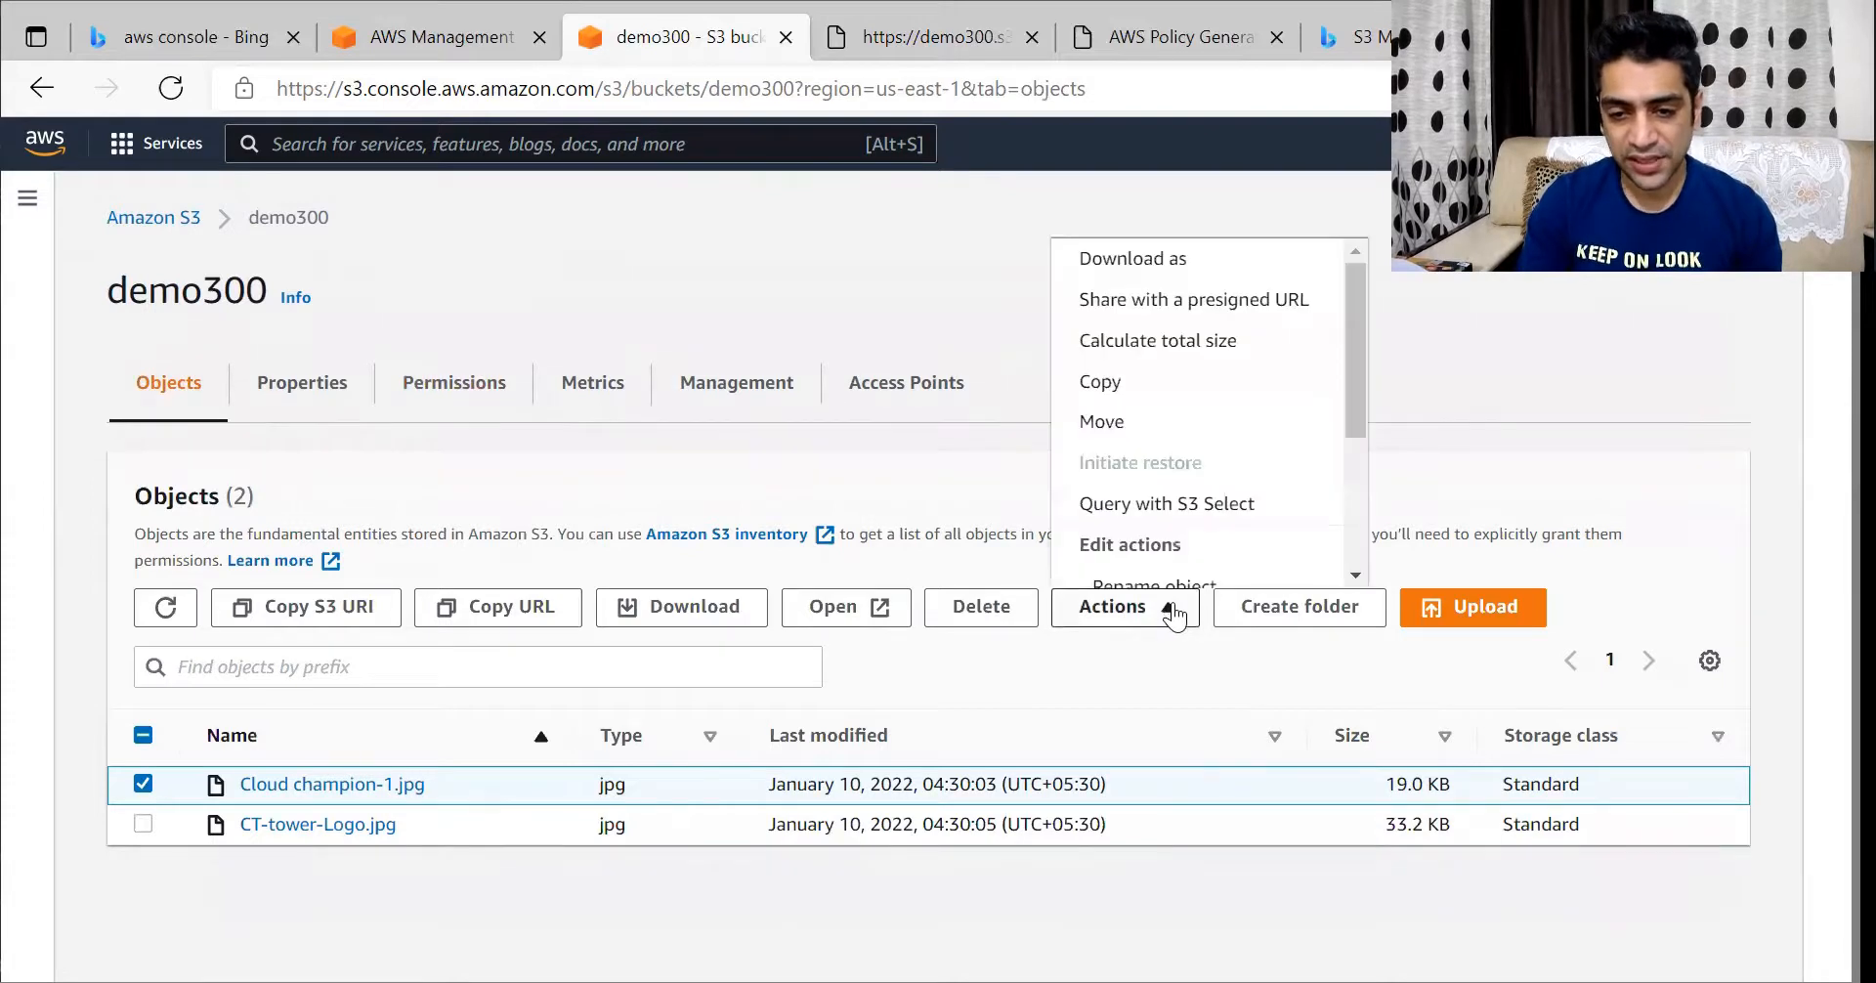
{"action": "scroll", "coordinate": [1192, 528], "scroll_direction": "down", "scroll_amount": 3}
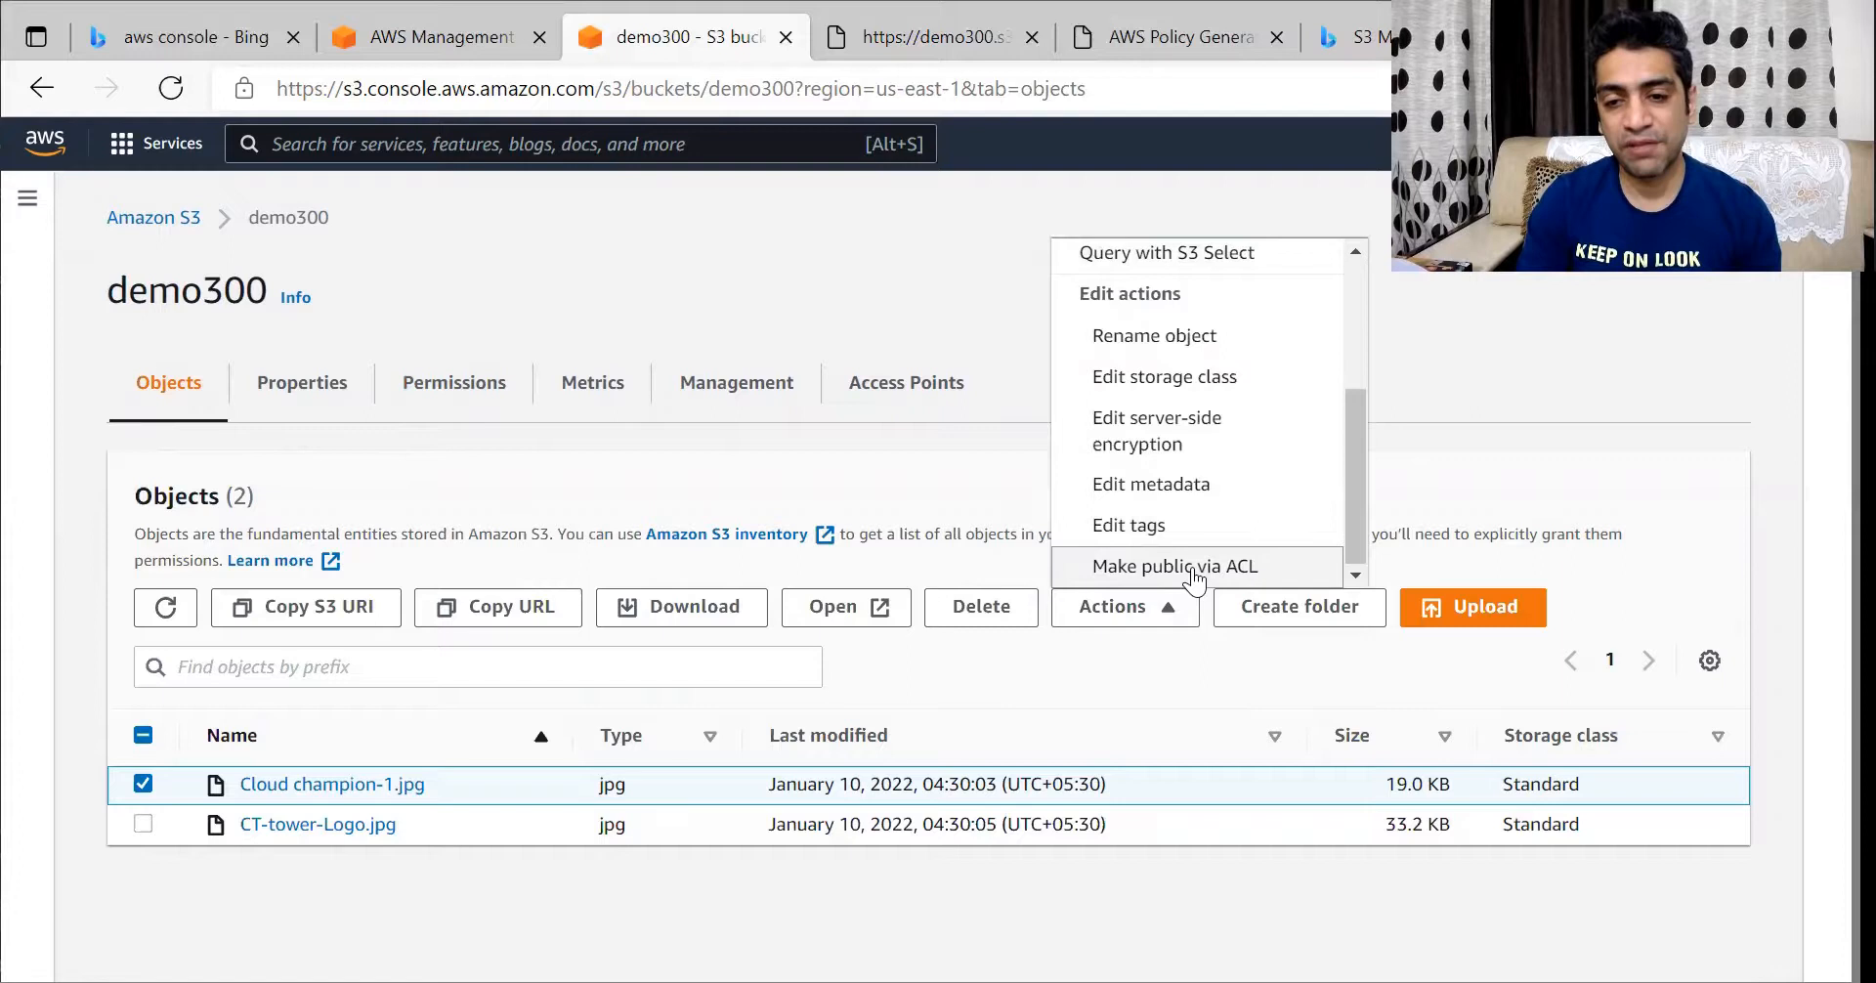
{"action": "left_click", "coordinate": [1192, 568]}
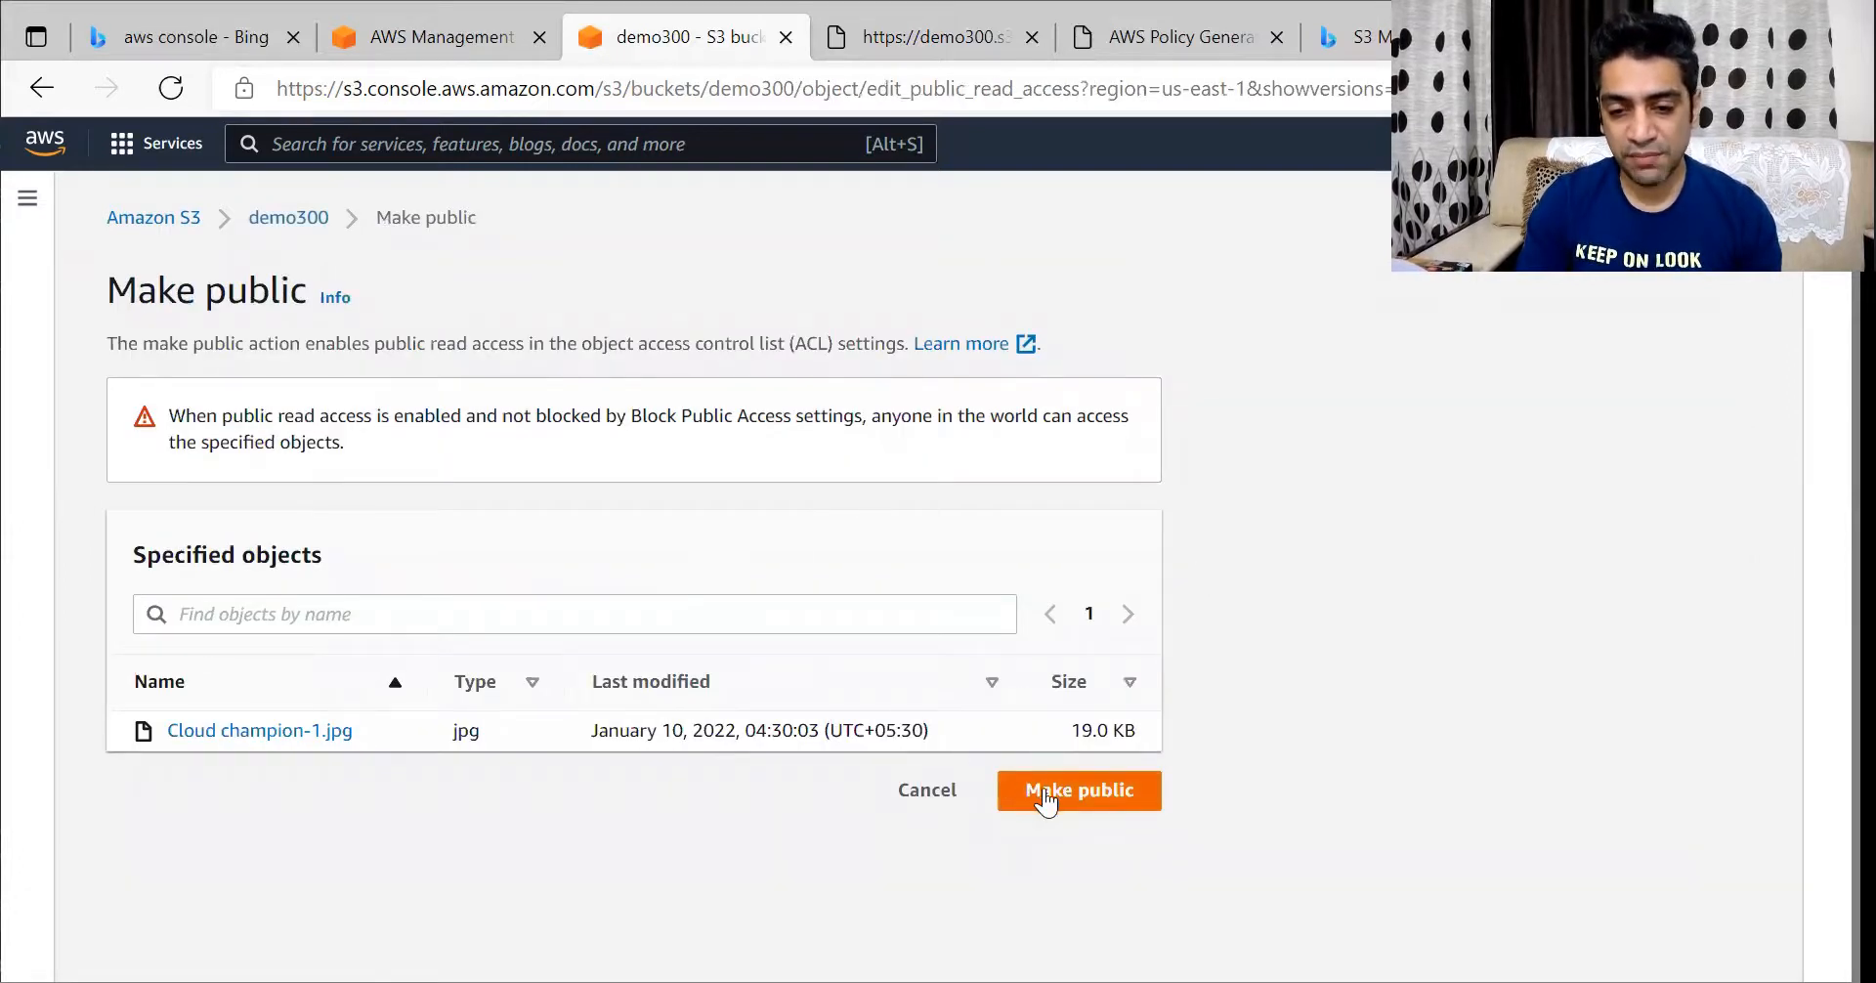
{"action": "left_click", "coordinate": [1044, 794]}
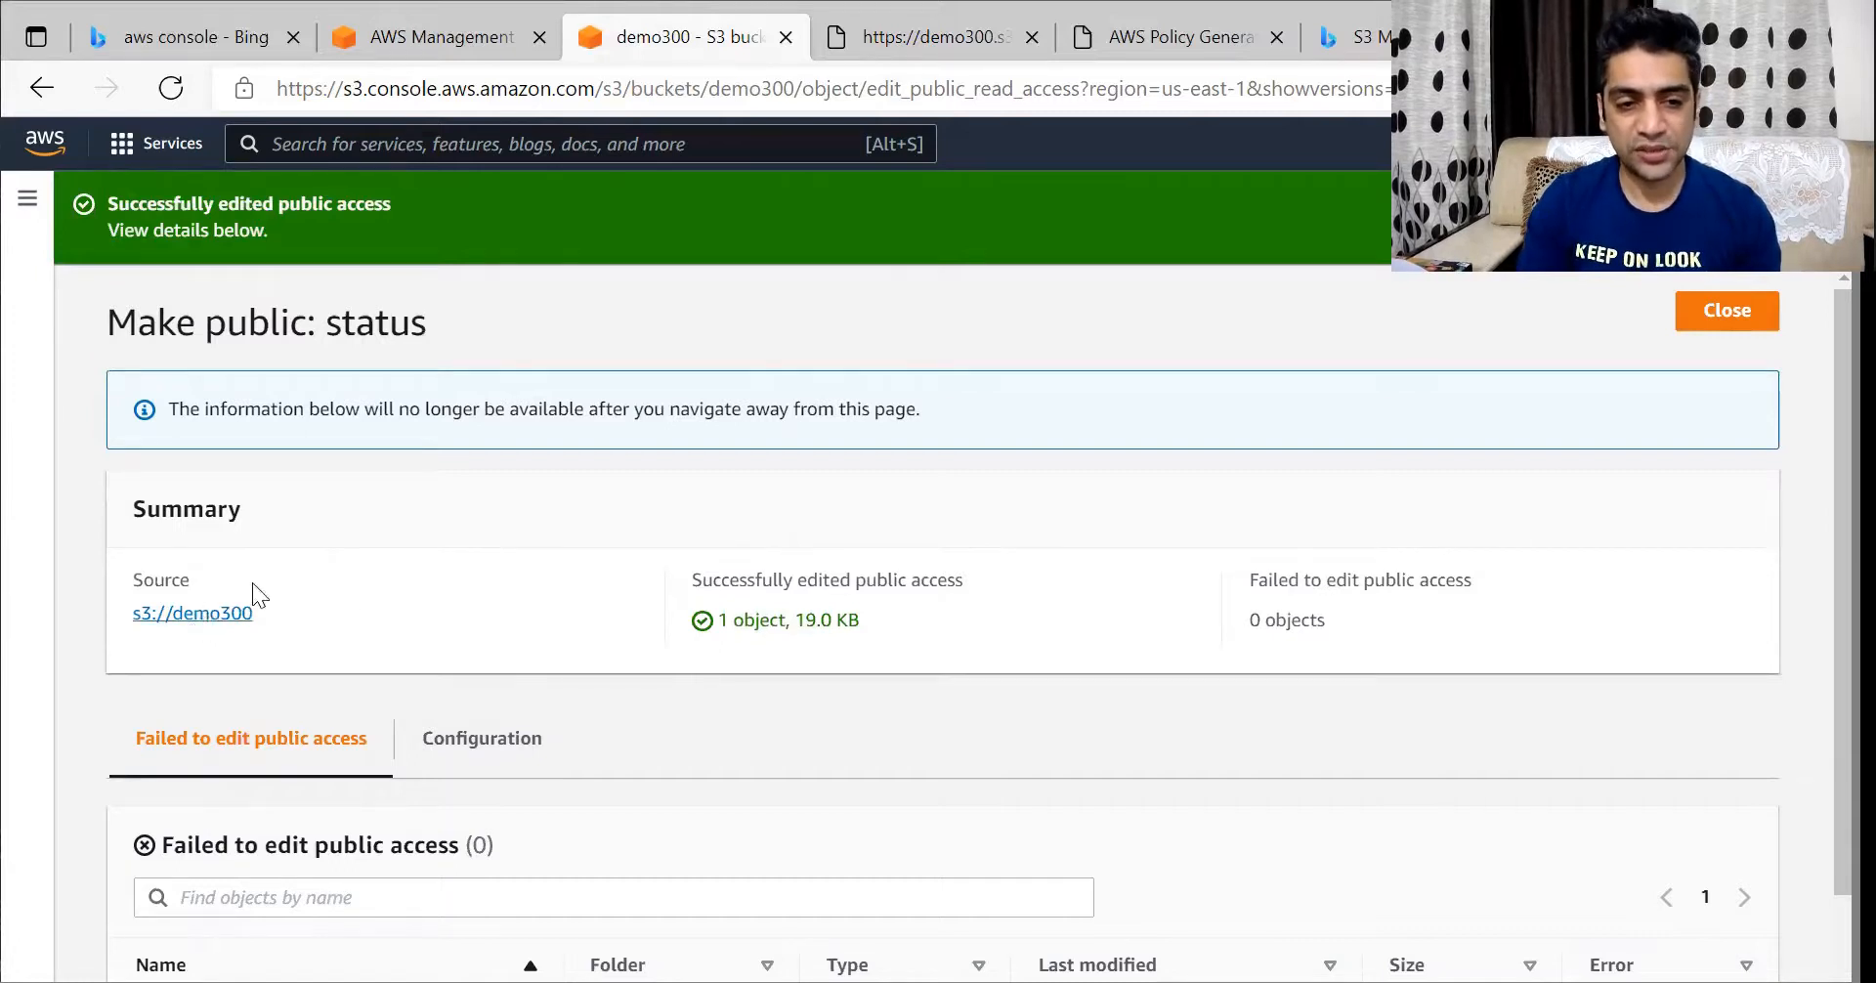
Reload the object URL page of Cloud champion-1.jpg to check its public access, and return to the S3 console
{"action": "left_click", "coordinate": [917, 41]}
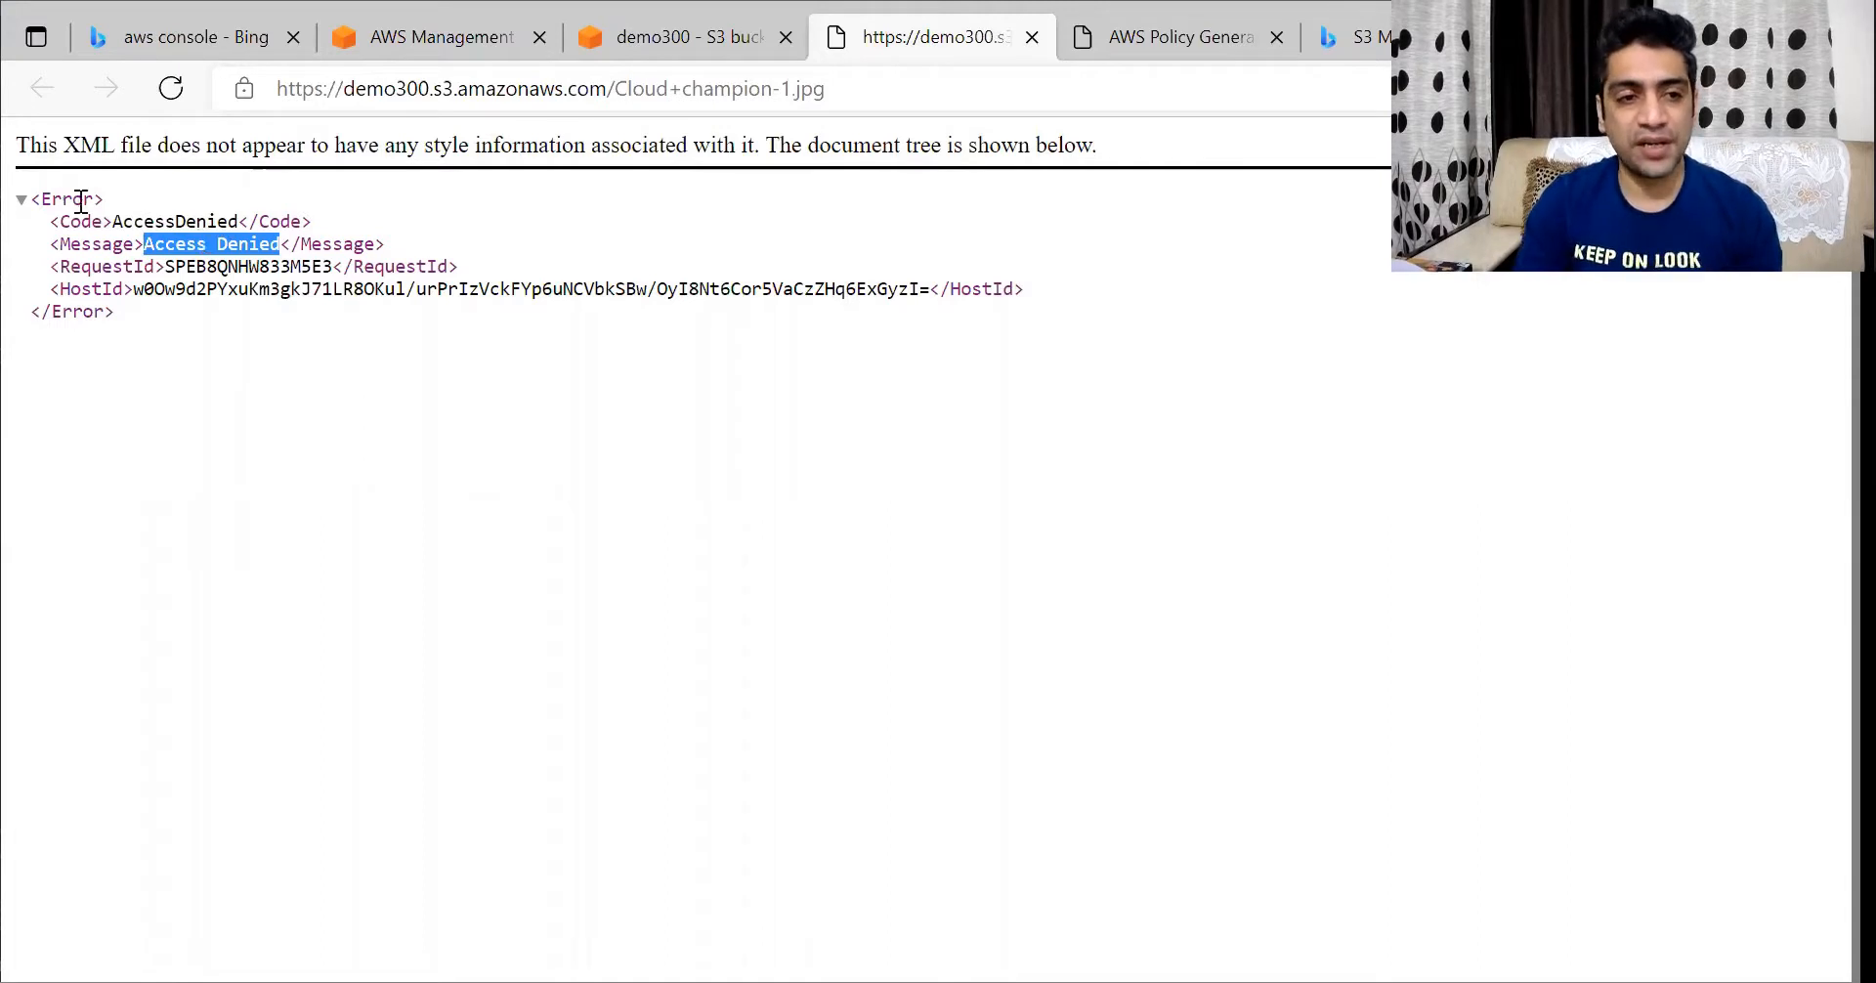
{"action": "left_click", "coordinate": [172, 92]}
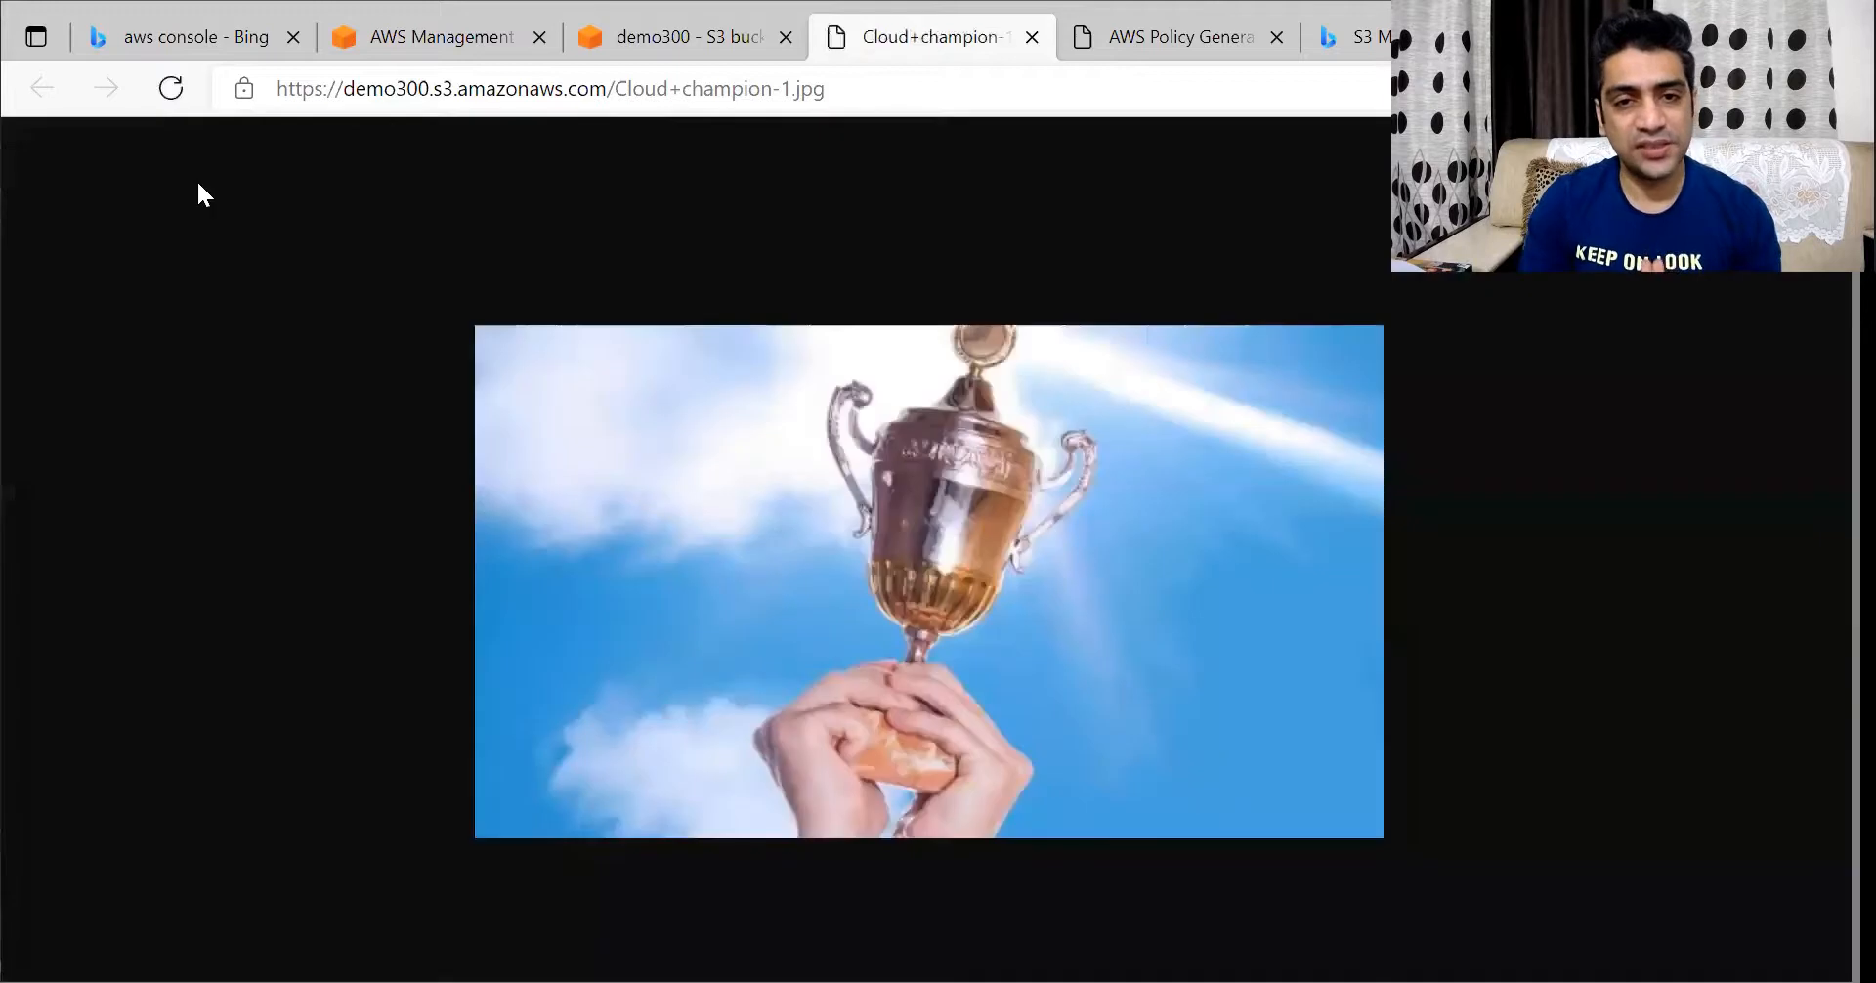
{"action": "left_click", "coordinate": [642, 43]}
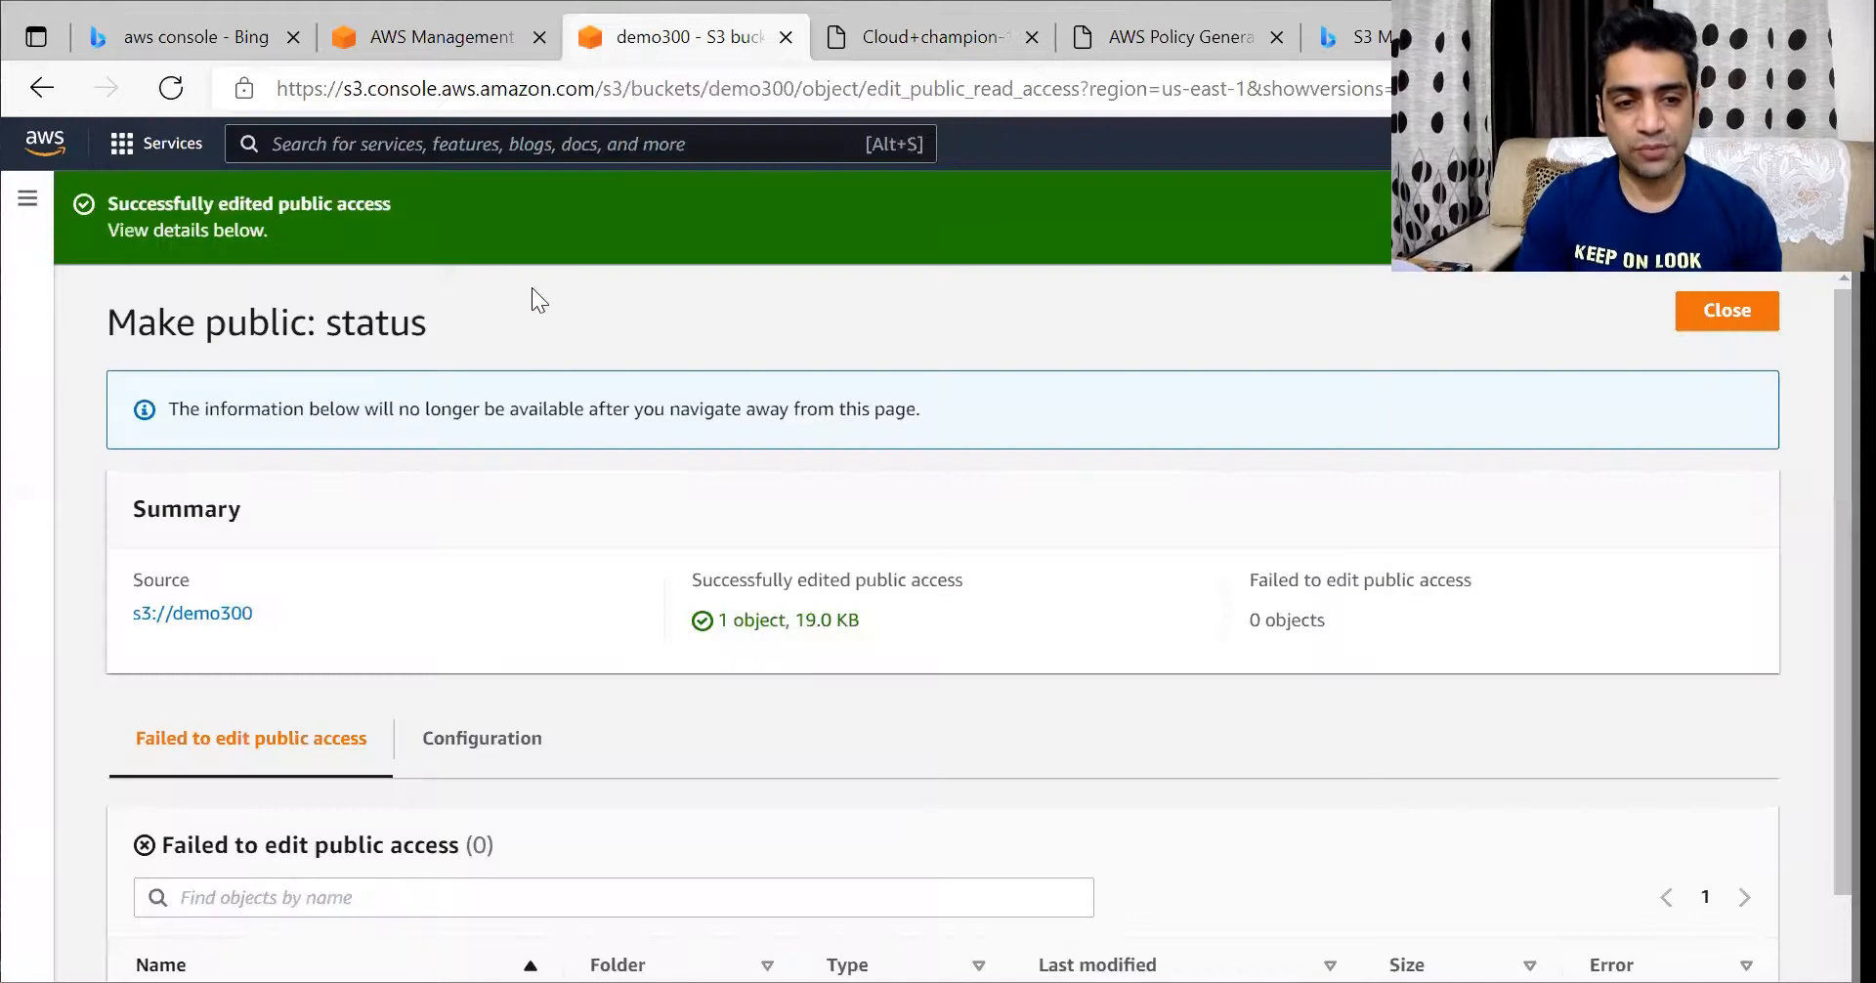
Open the object URL of CT-tower-Logo.jpg from the demo300 bucket in a new browser tab to check its public access
{"action": "left_click", "coordinate": [202, 618]}
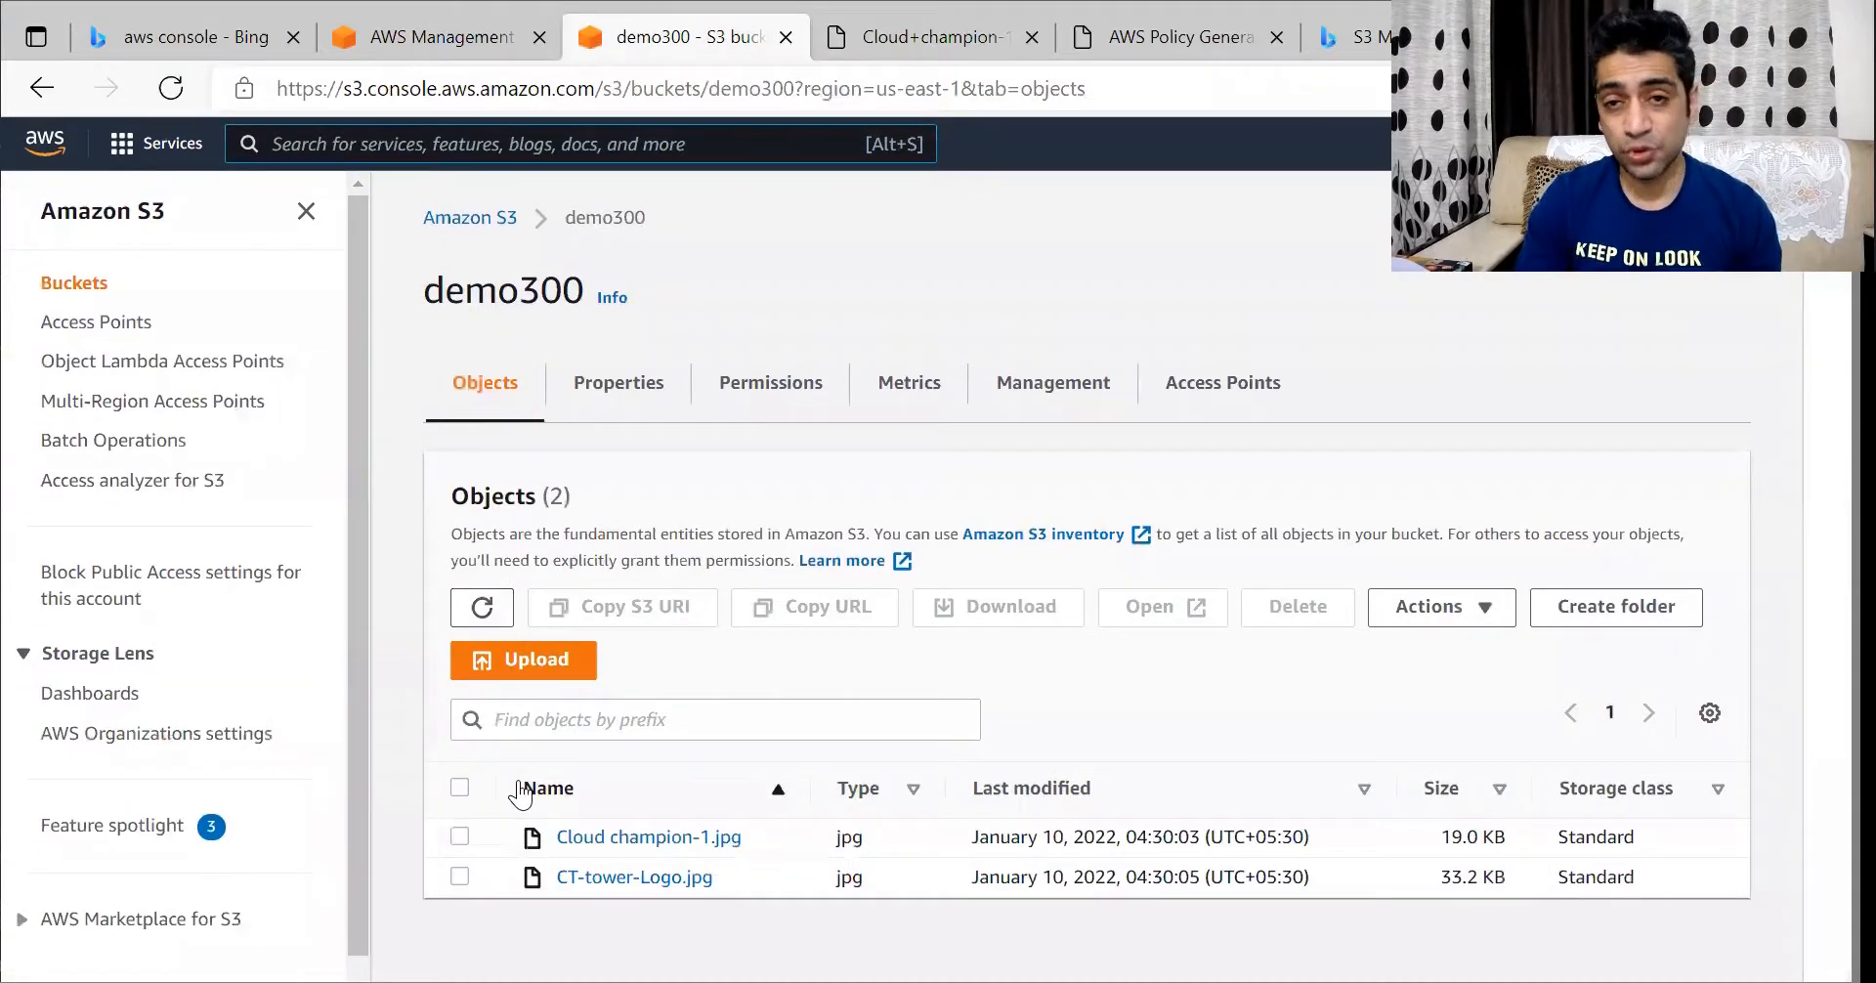
{"action": "left_click", "coordinate": [460, 876]}
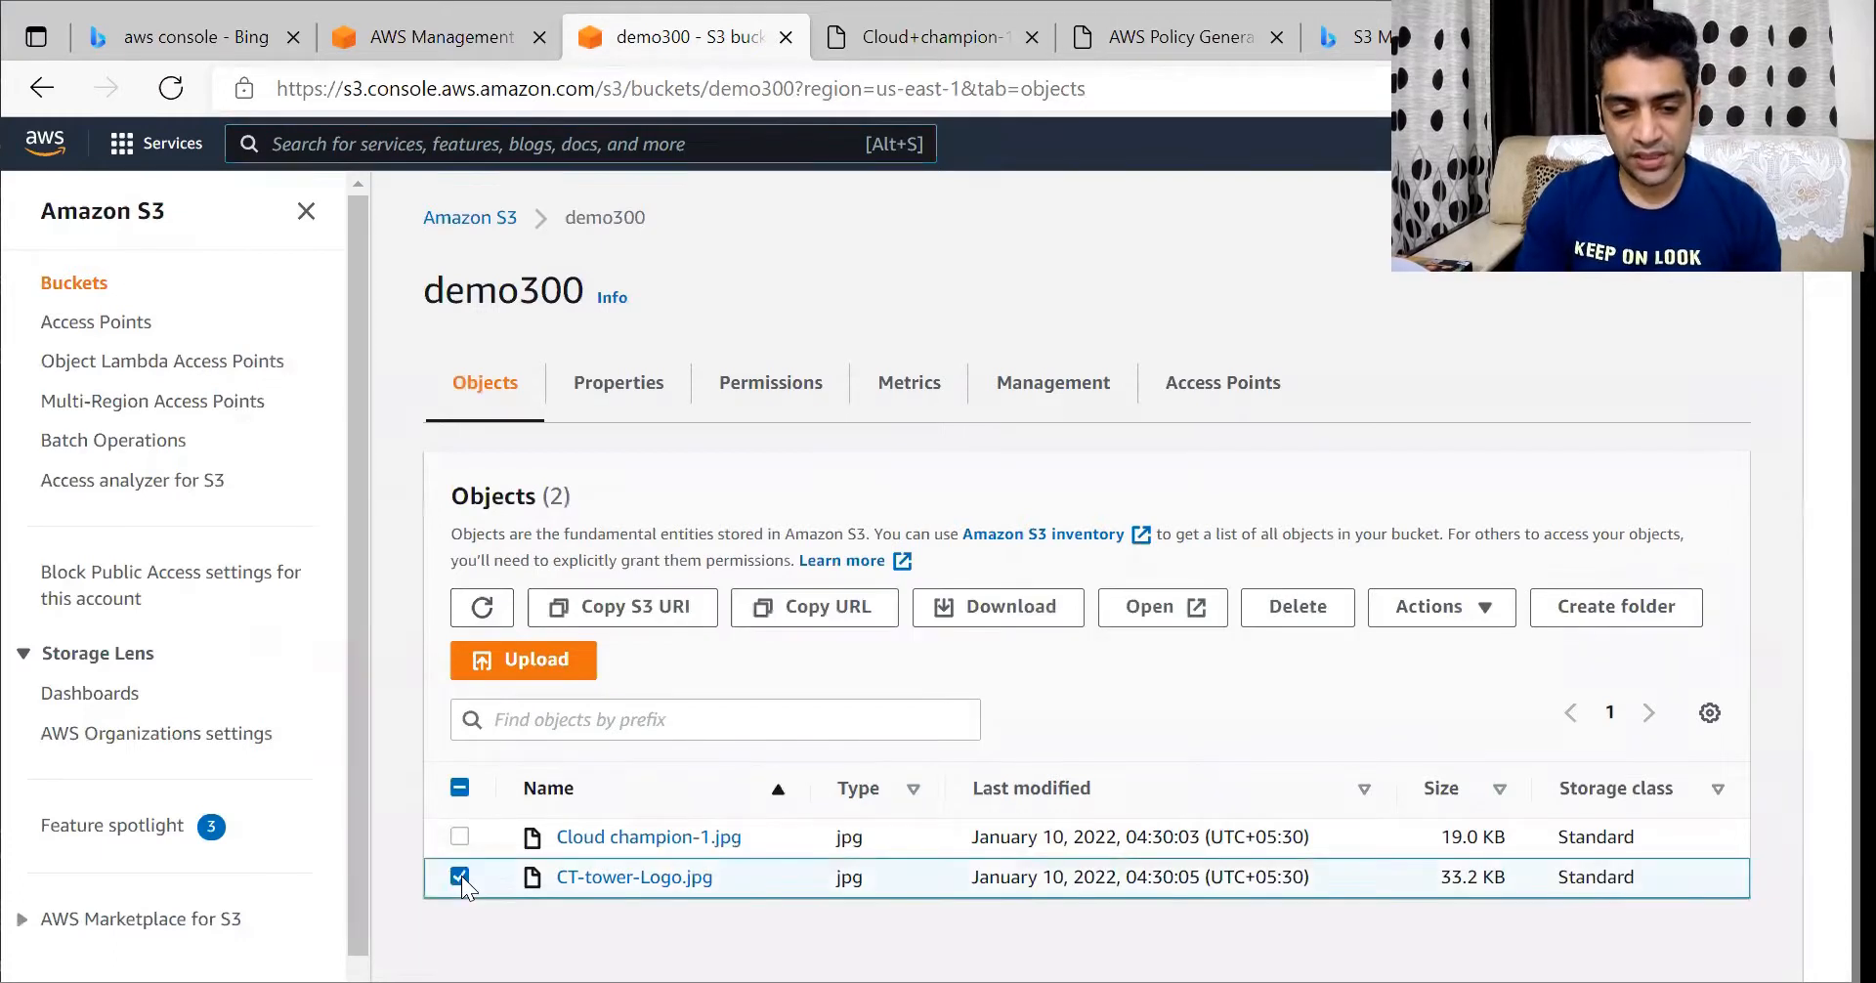
{"action": "left_click", "coordinate": [603, 878]}
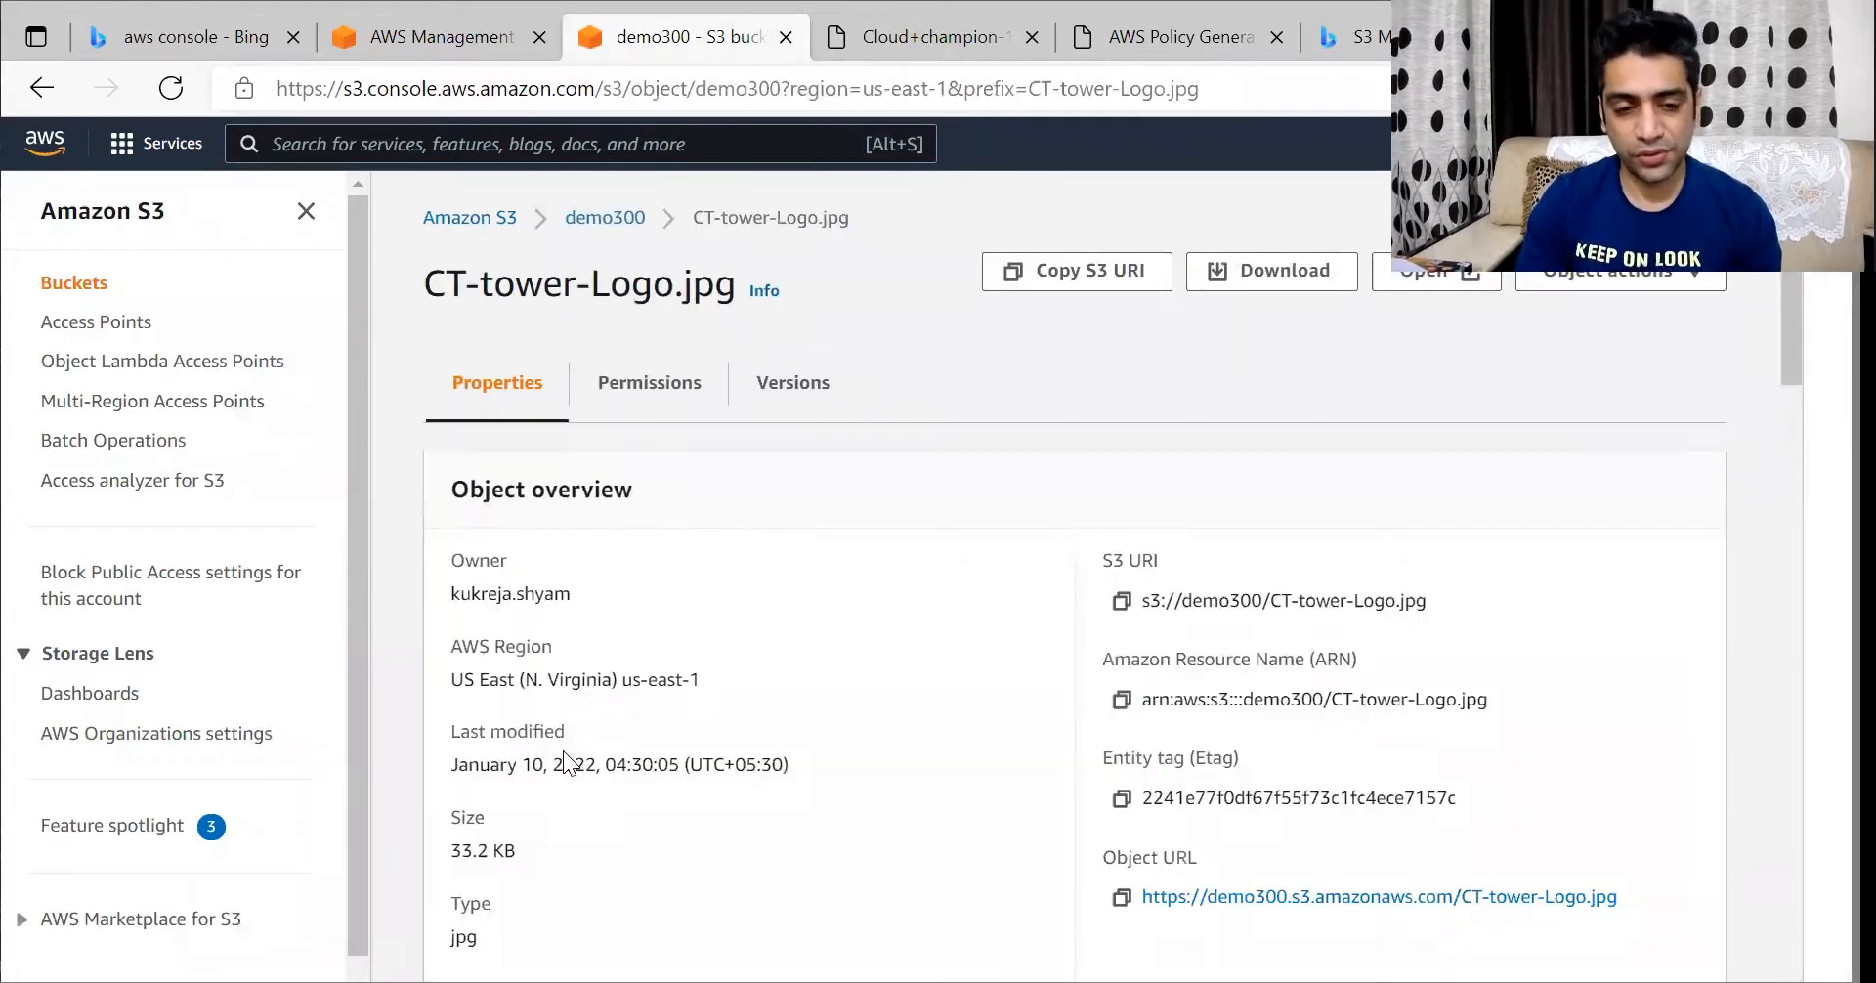
{"action": "scroll", "coordinate": [563, 750], "scroll_direction": "down", "scroll_amount": 3}
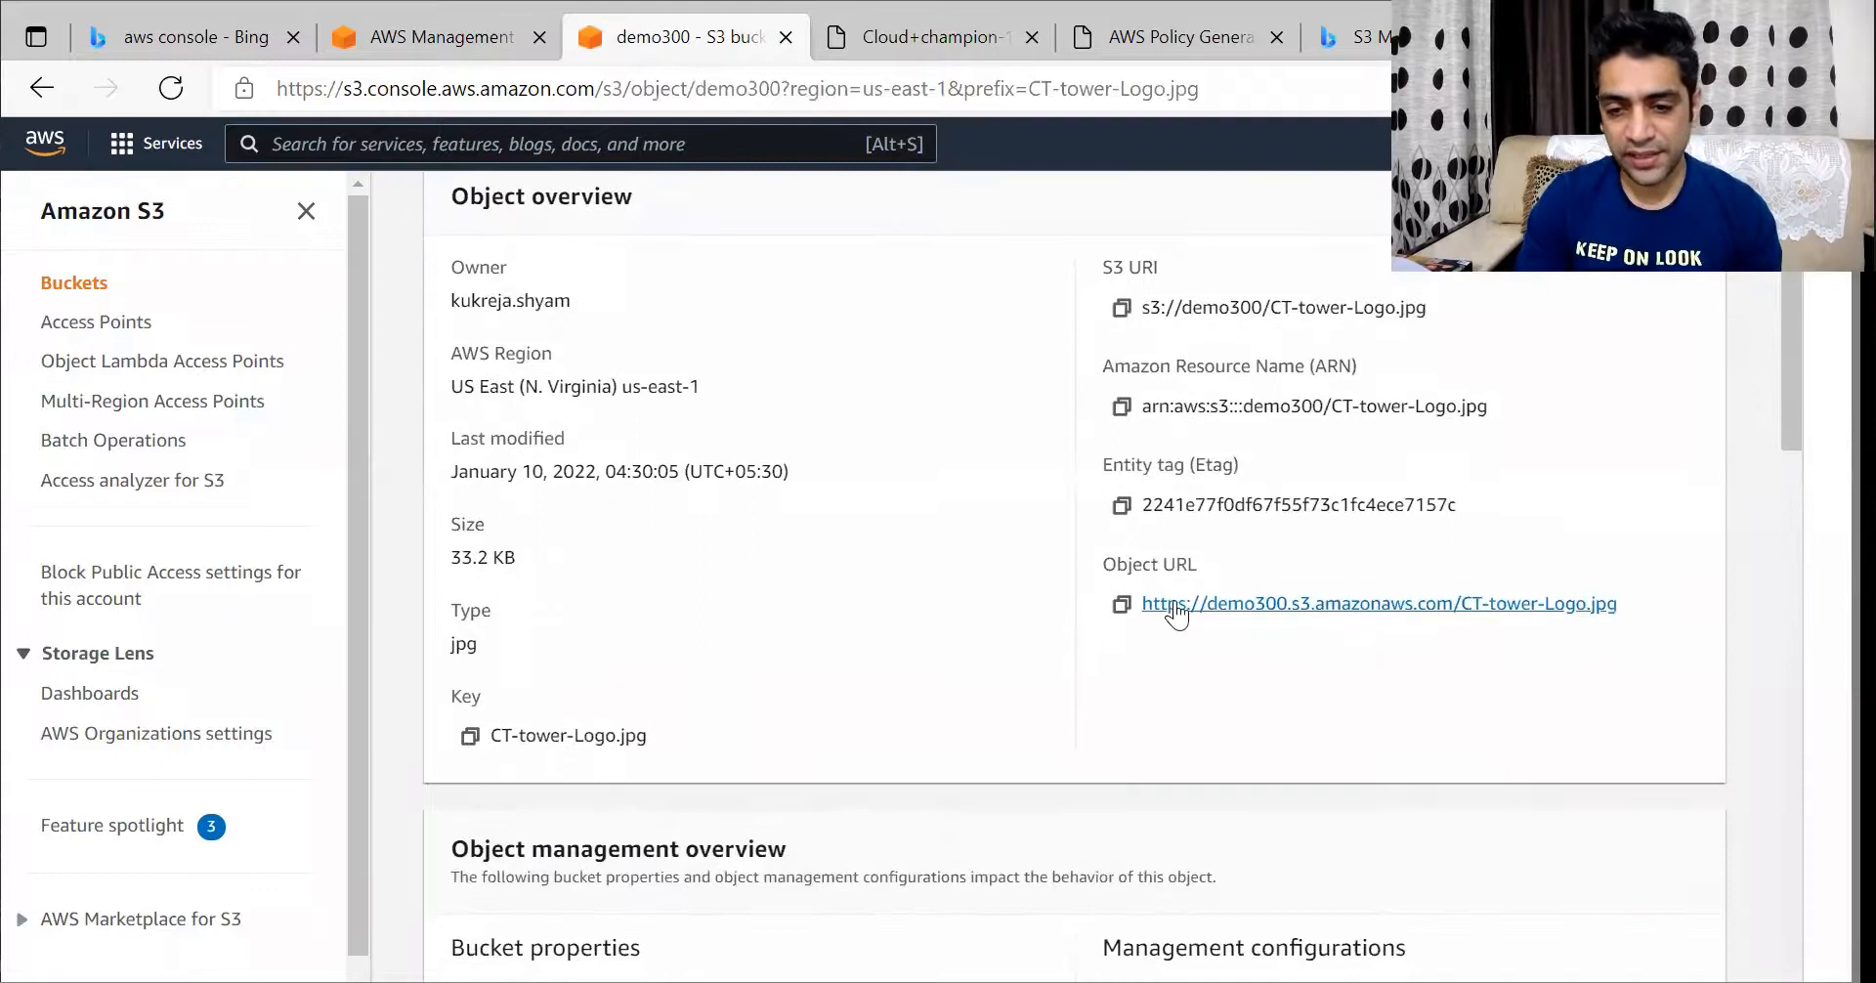
{"action": "right_click", "coordinate": [1178, 608]}
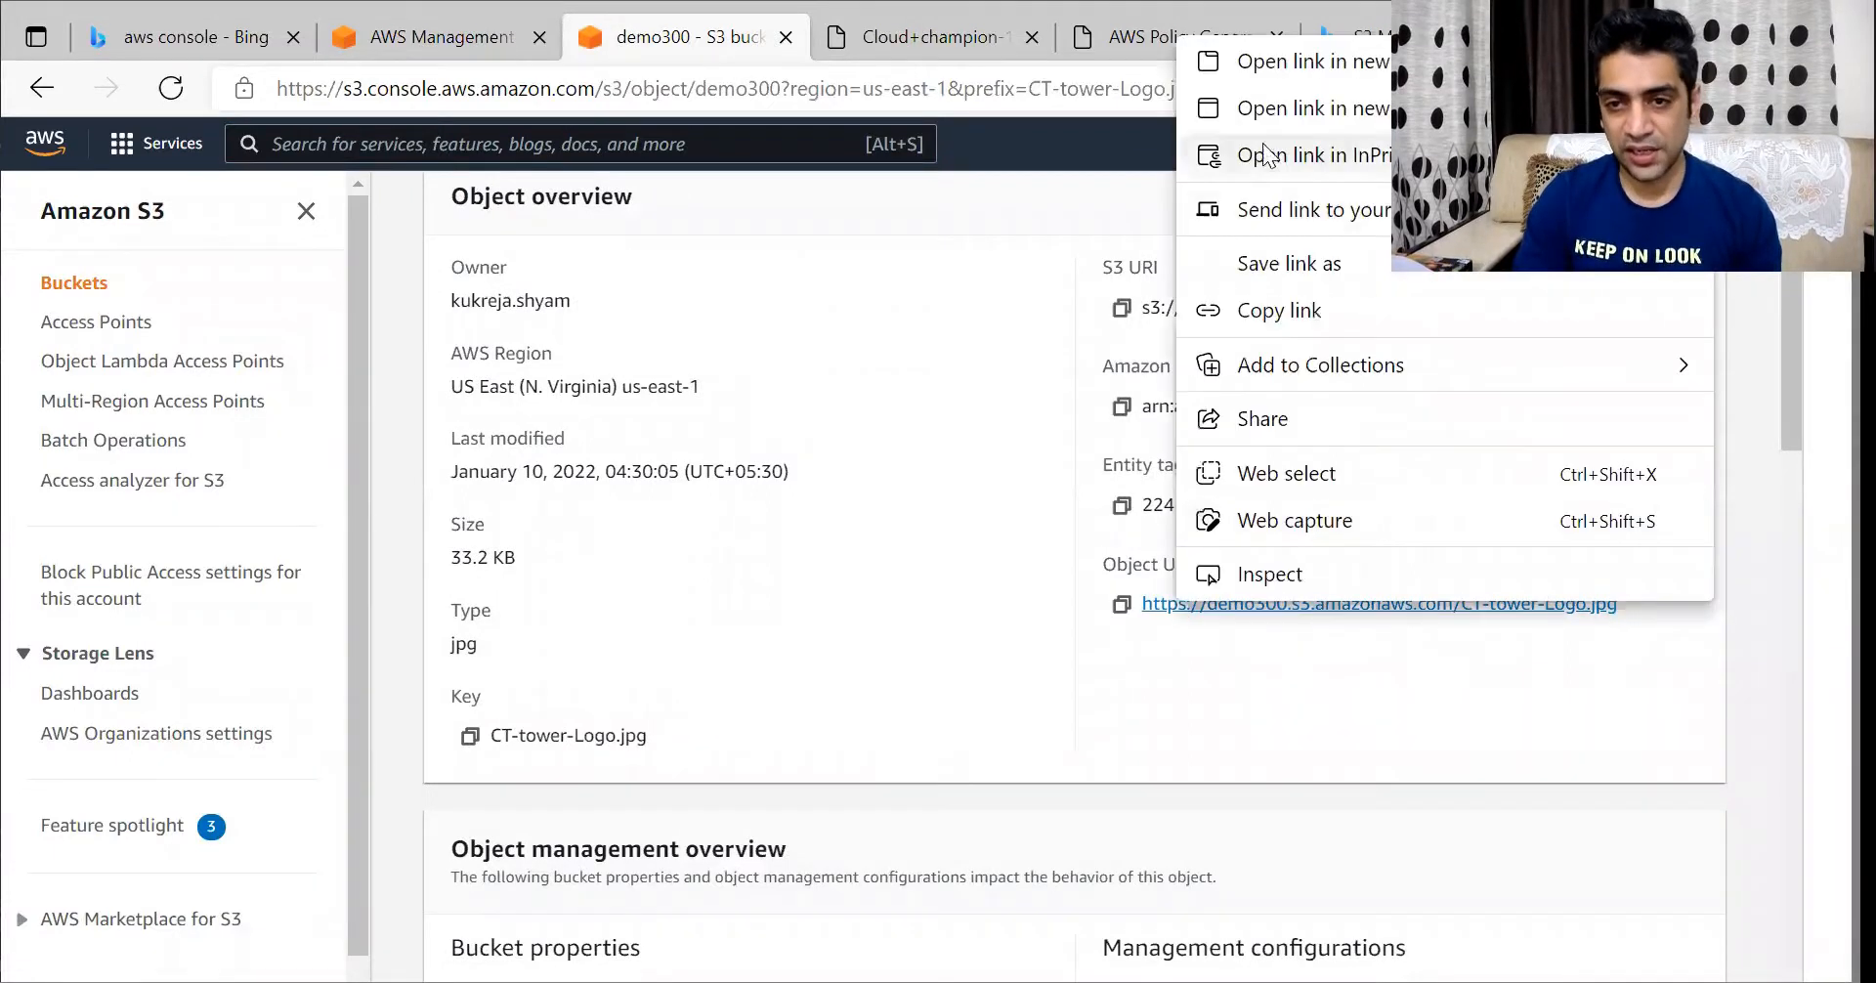
{"action": "left_click", "coordinate": [1273, 62]}
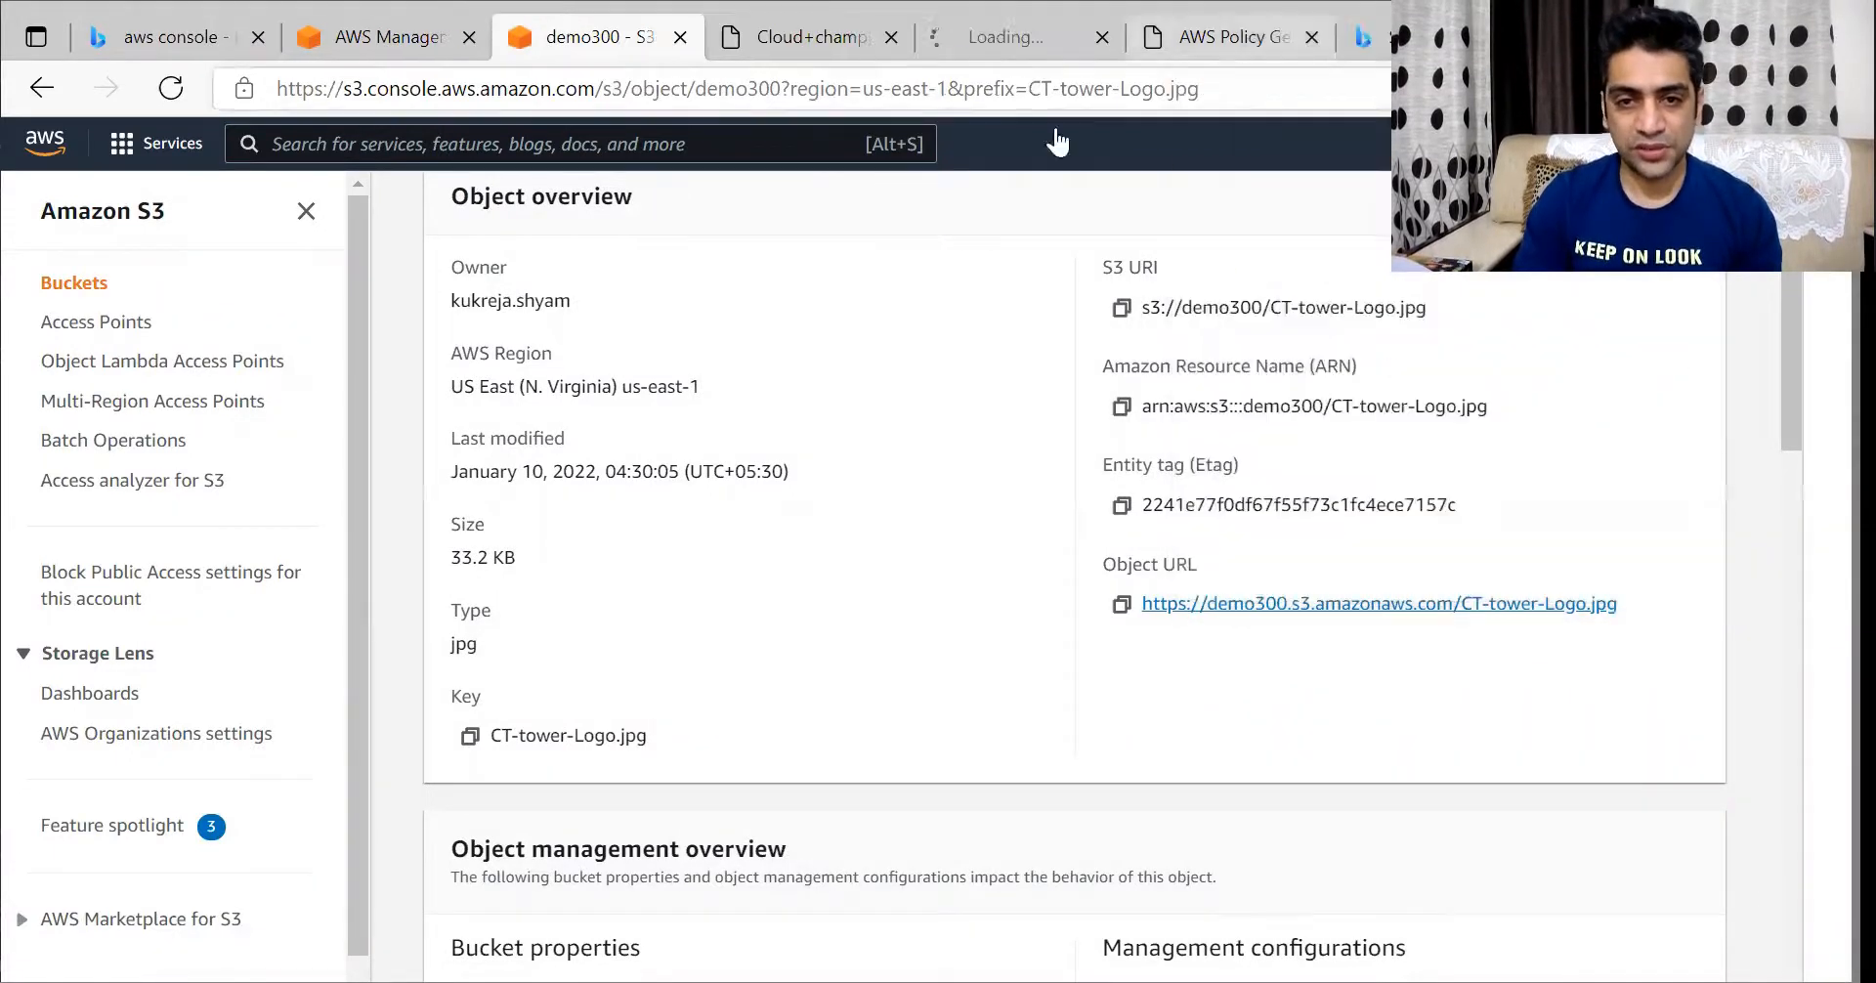
{"action": "left_click", "coordinate": [972, 45]}
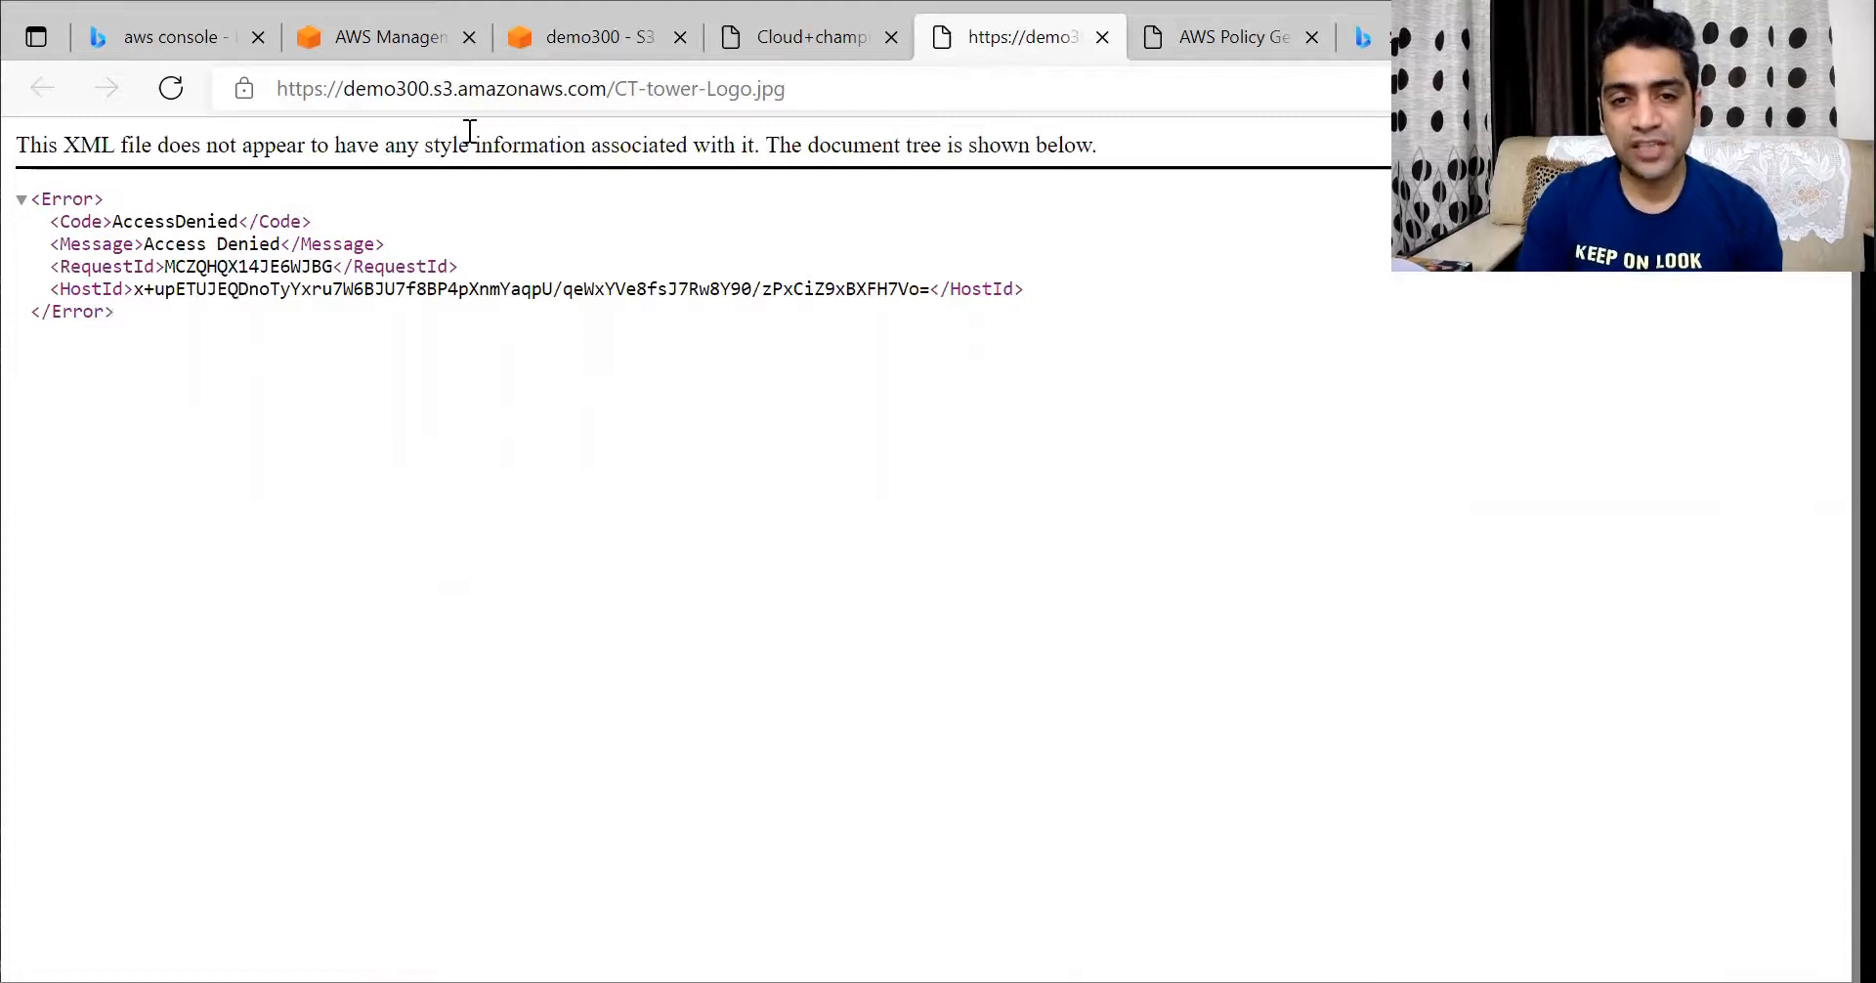
{"action": "left_click", "coordinate": [789, 51]}
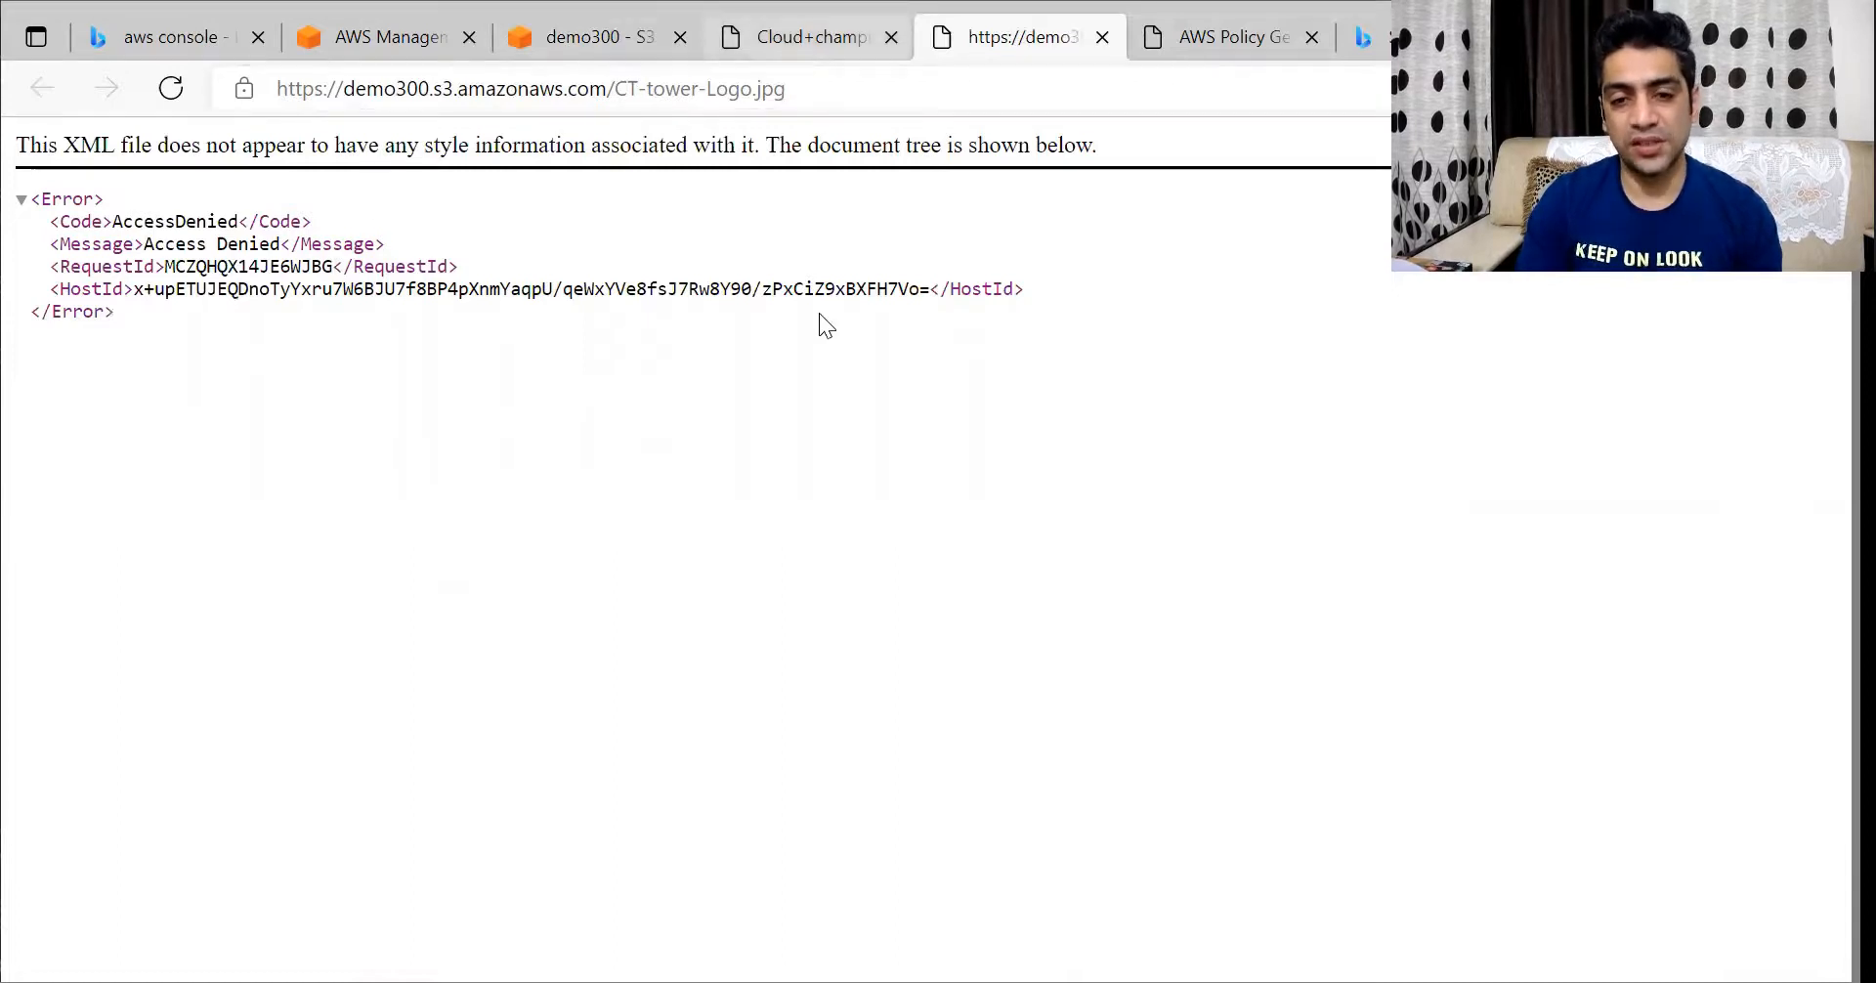
{"action": "left_click", "coordinate": [975, 41]}
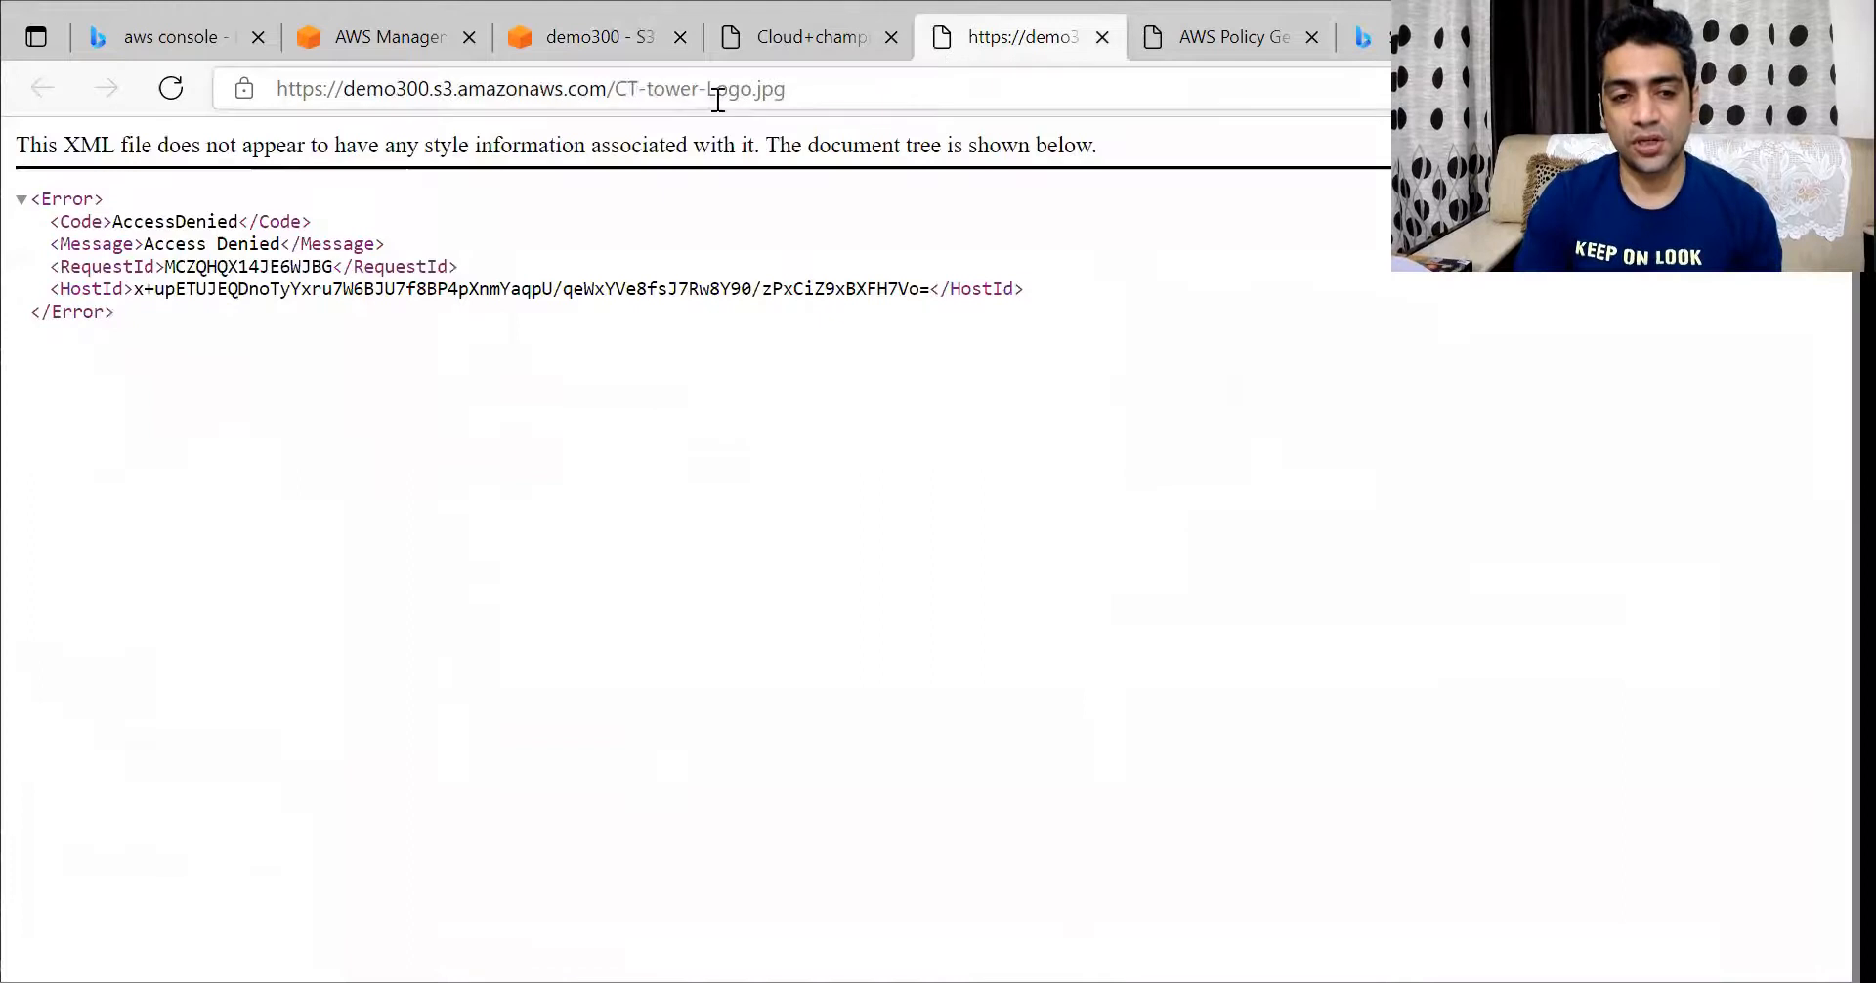
Delete Cloud champion-1.jpg and CT-tower-Logo.jpg from the demo300 bucket, approving with "permanently delete", and return to the bucket
{"action": "left_click", "coordinate": [598, 39]}
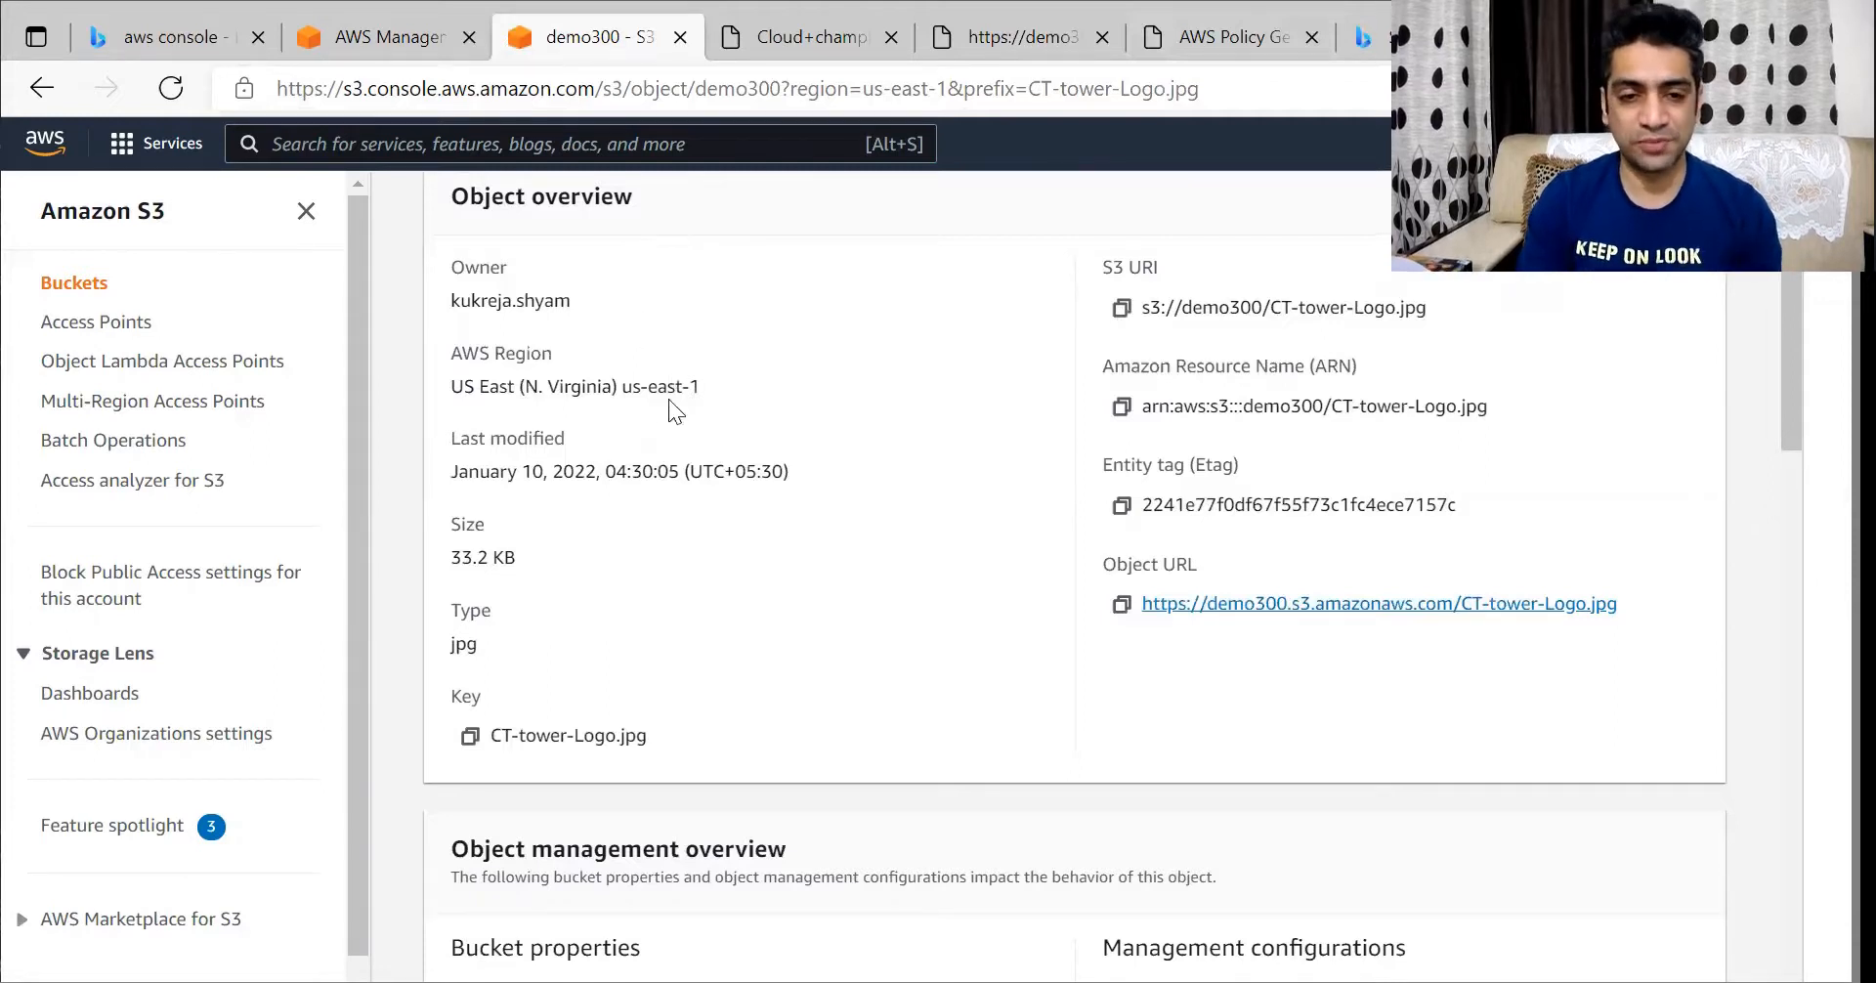
{"action": "scroll", "coordinate": [637, 398], "scroll_direction": "up", "scroll_amount": 3}
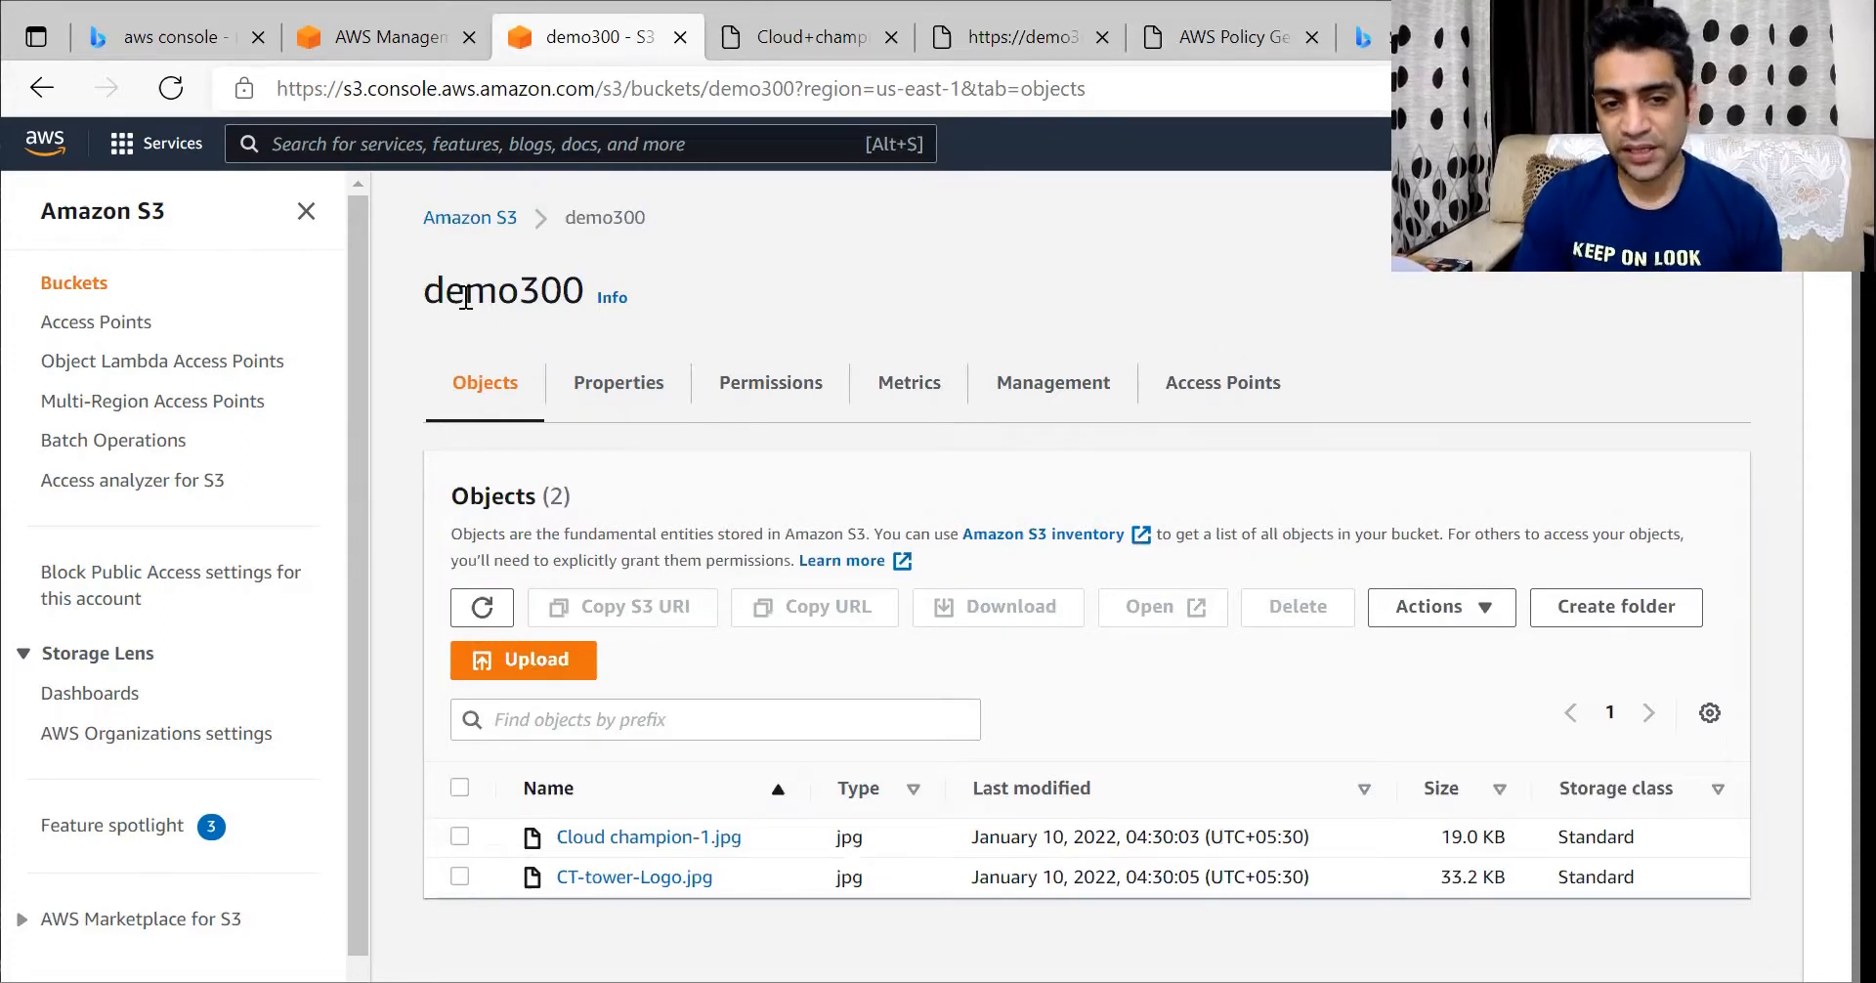
{"action": "left_click", "coordinate": [459, 876]}
{"action": "left_click", "coordinate": [460, 837]}
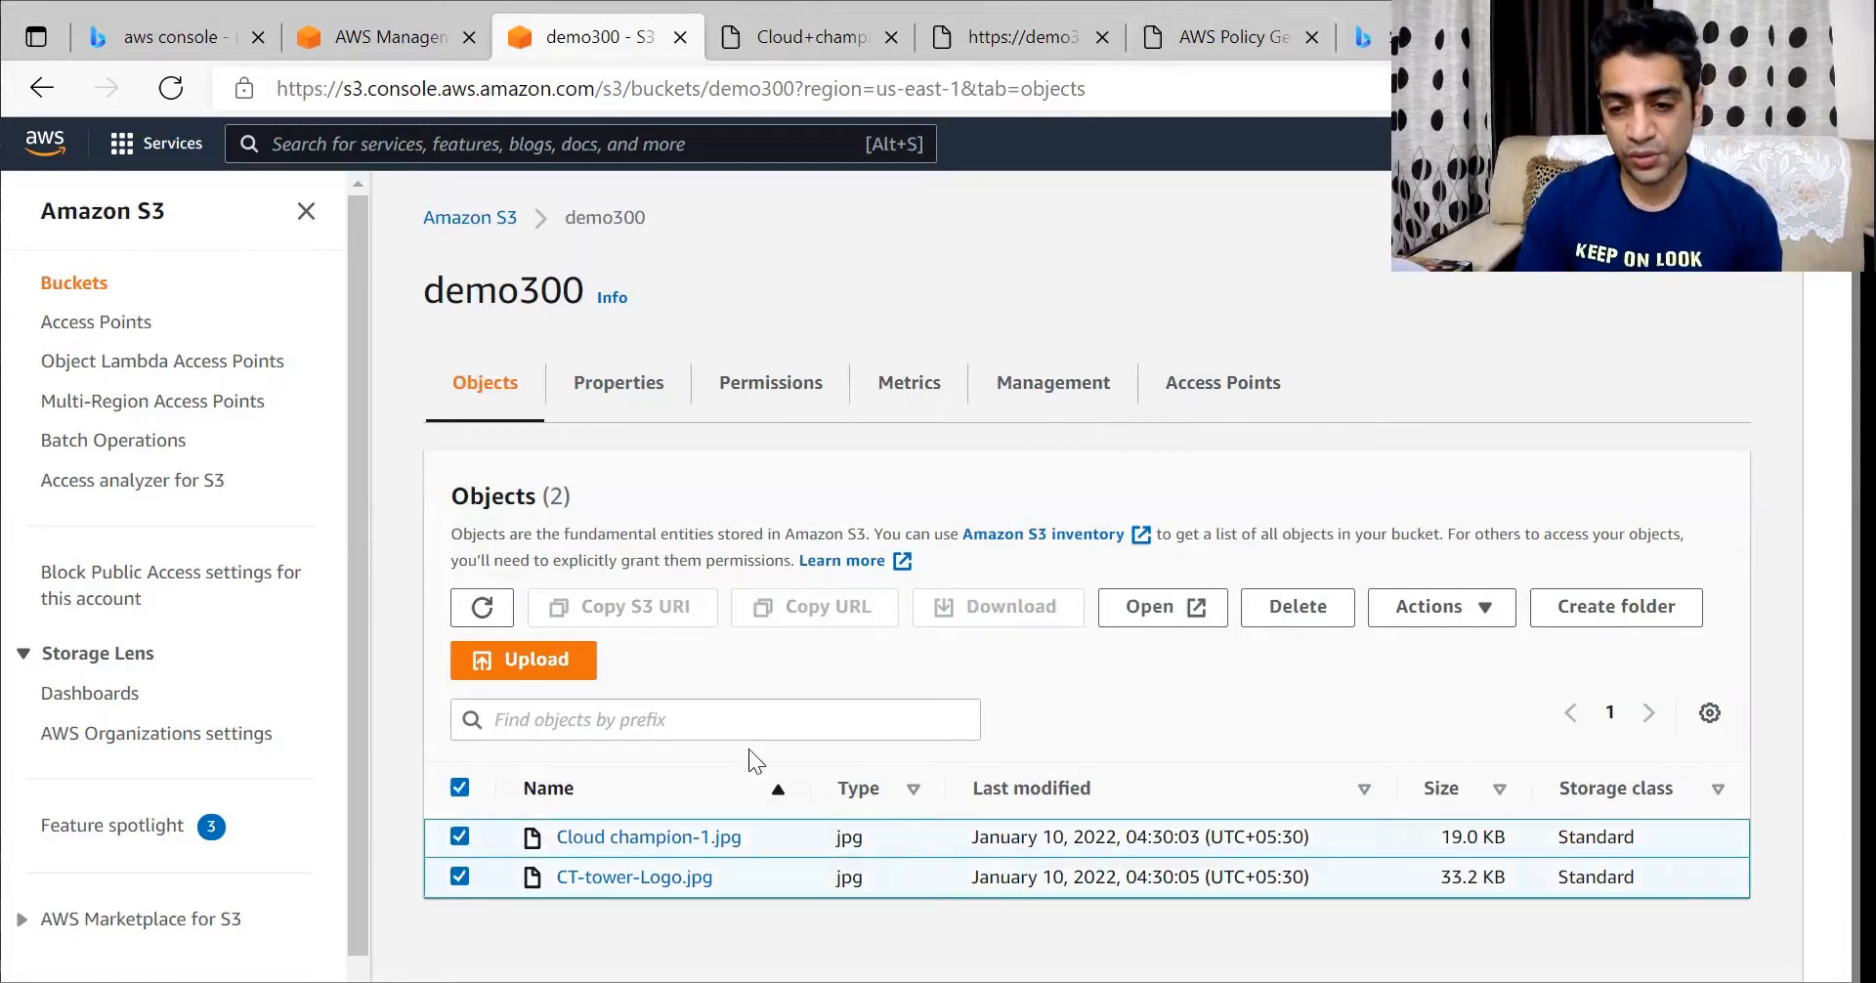
{"action": "left_click", "coordinate": [1298, 608]}
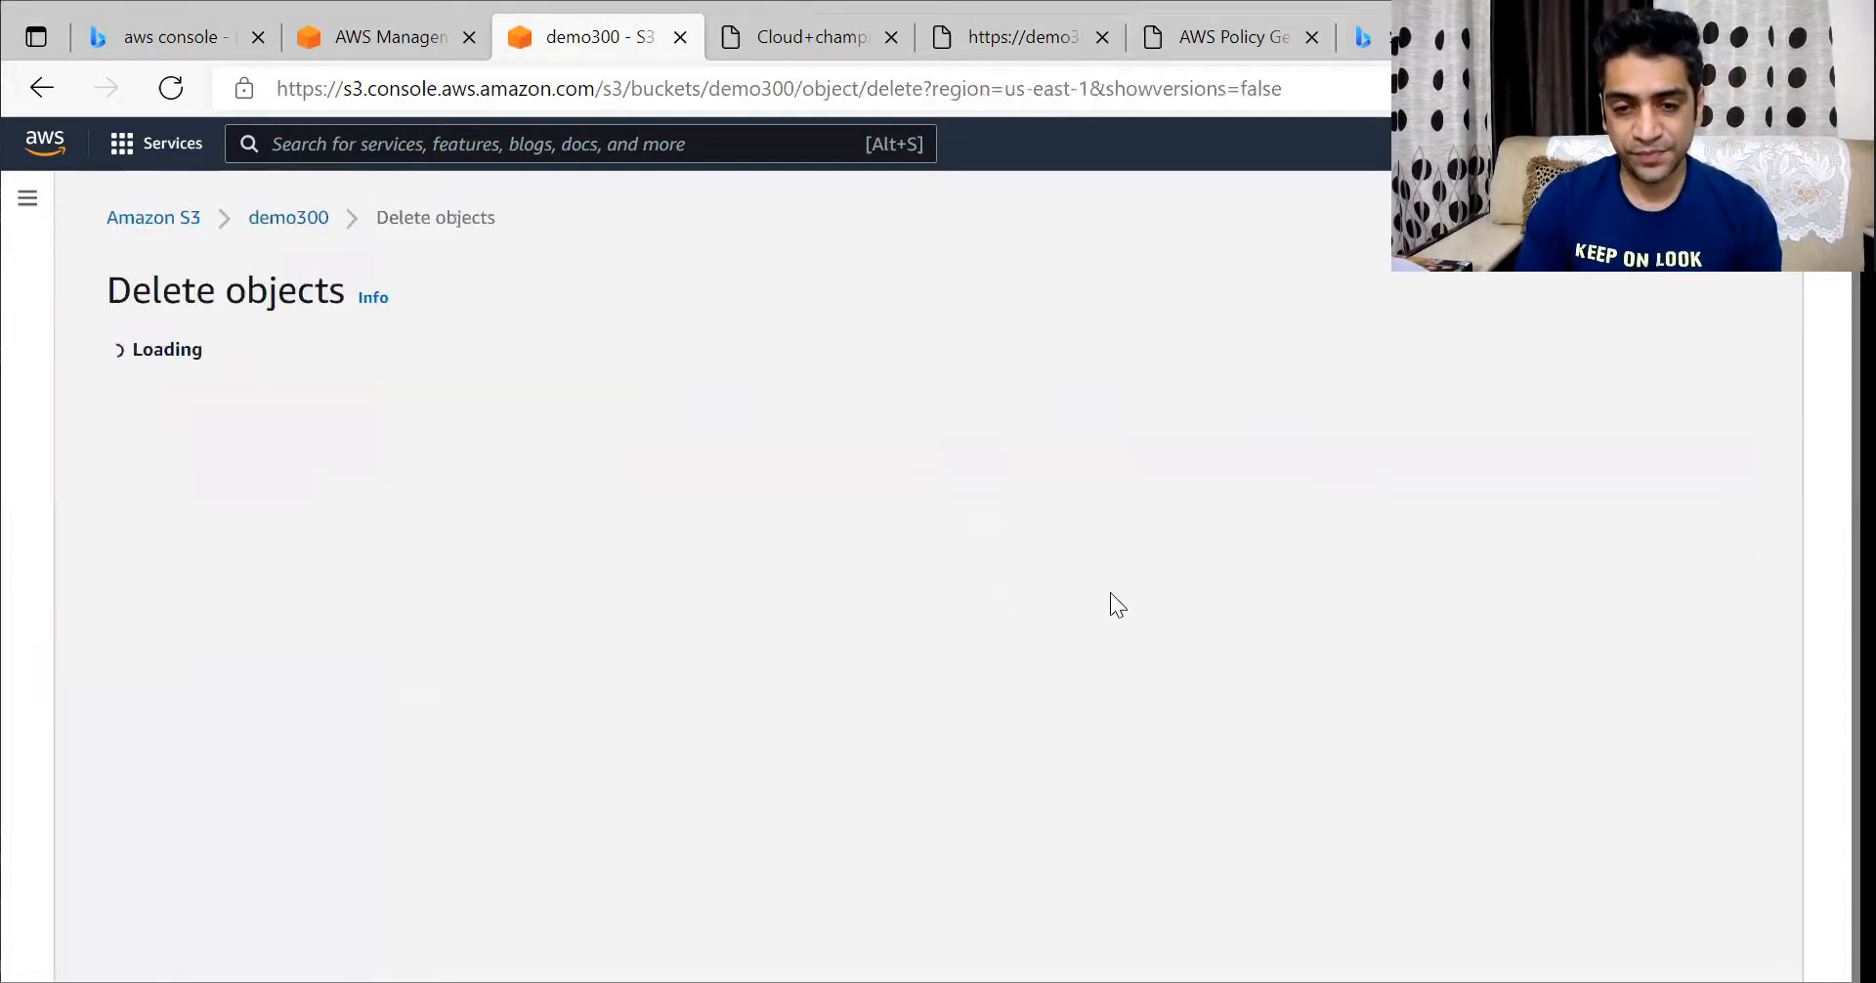
{"action": "scroll", "coordinate": [763, 590], "scroll_direction": "down", "scroll_amount": 1}
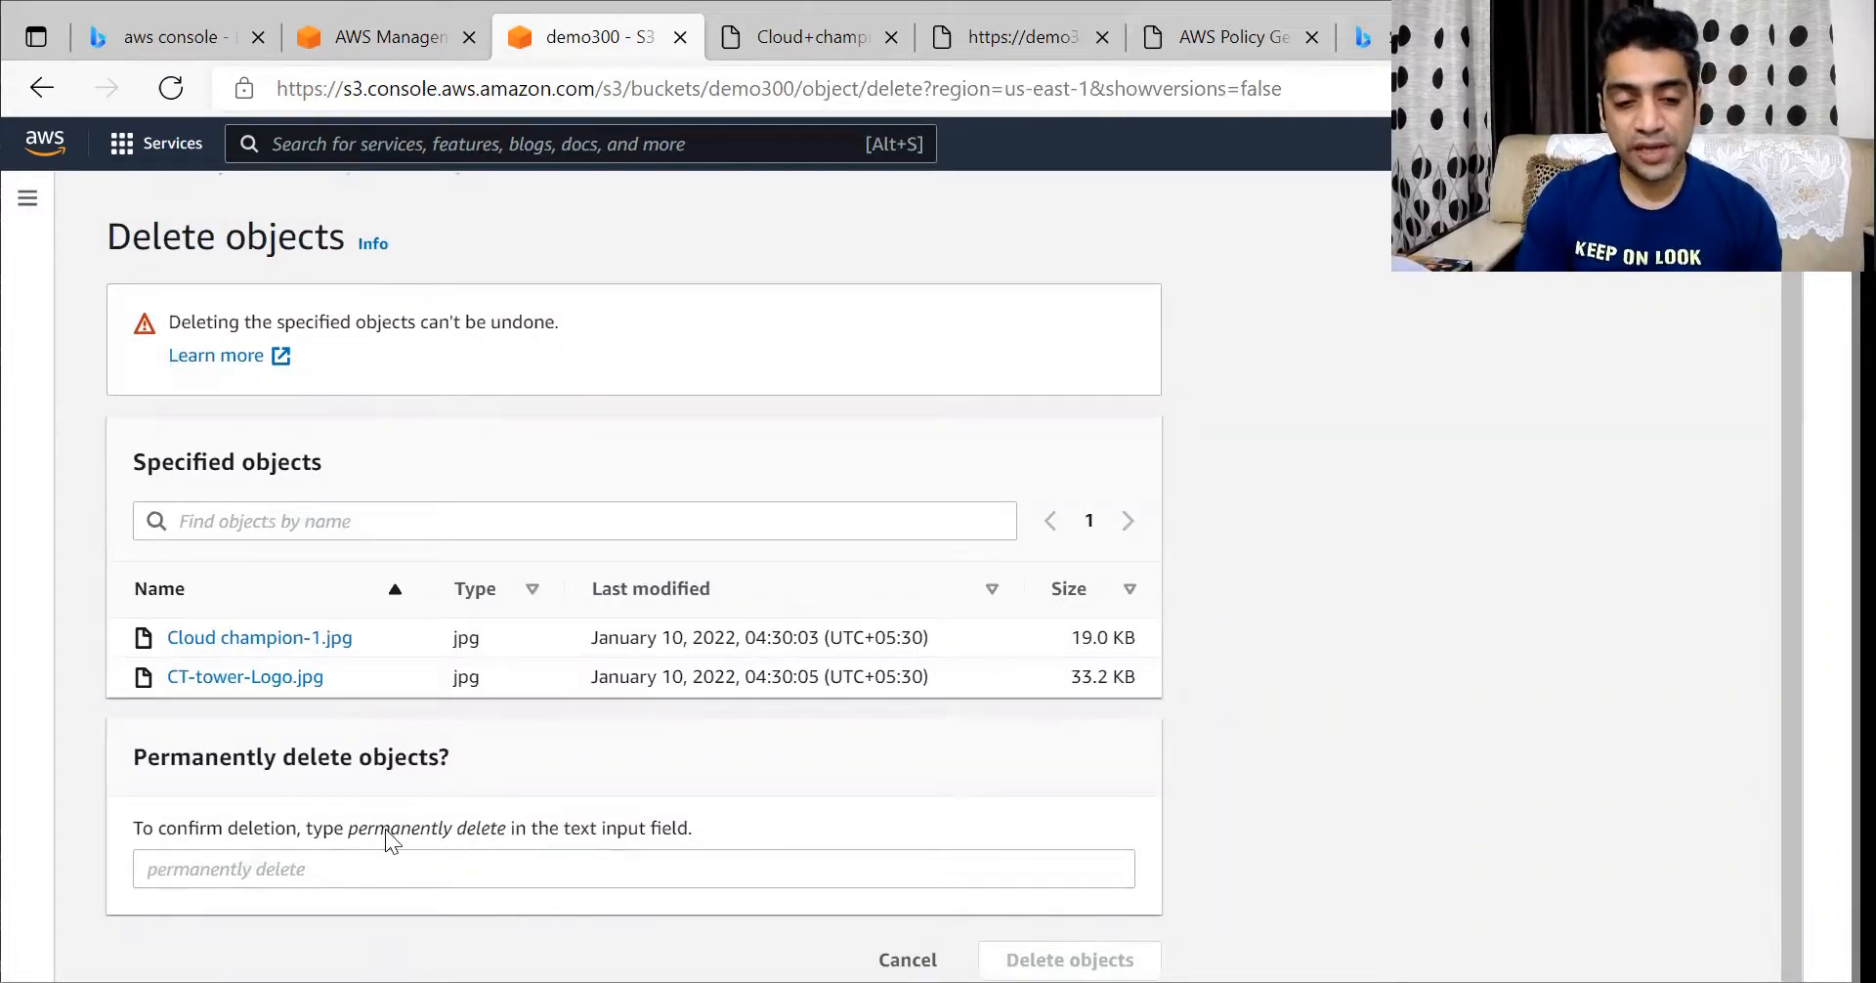
{"action": "left_click", "coordinate": [325, 867]}
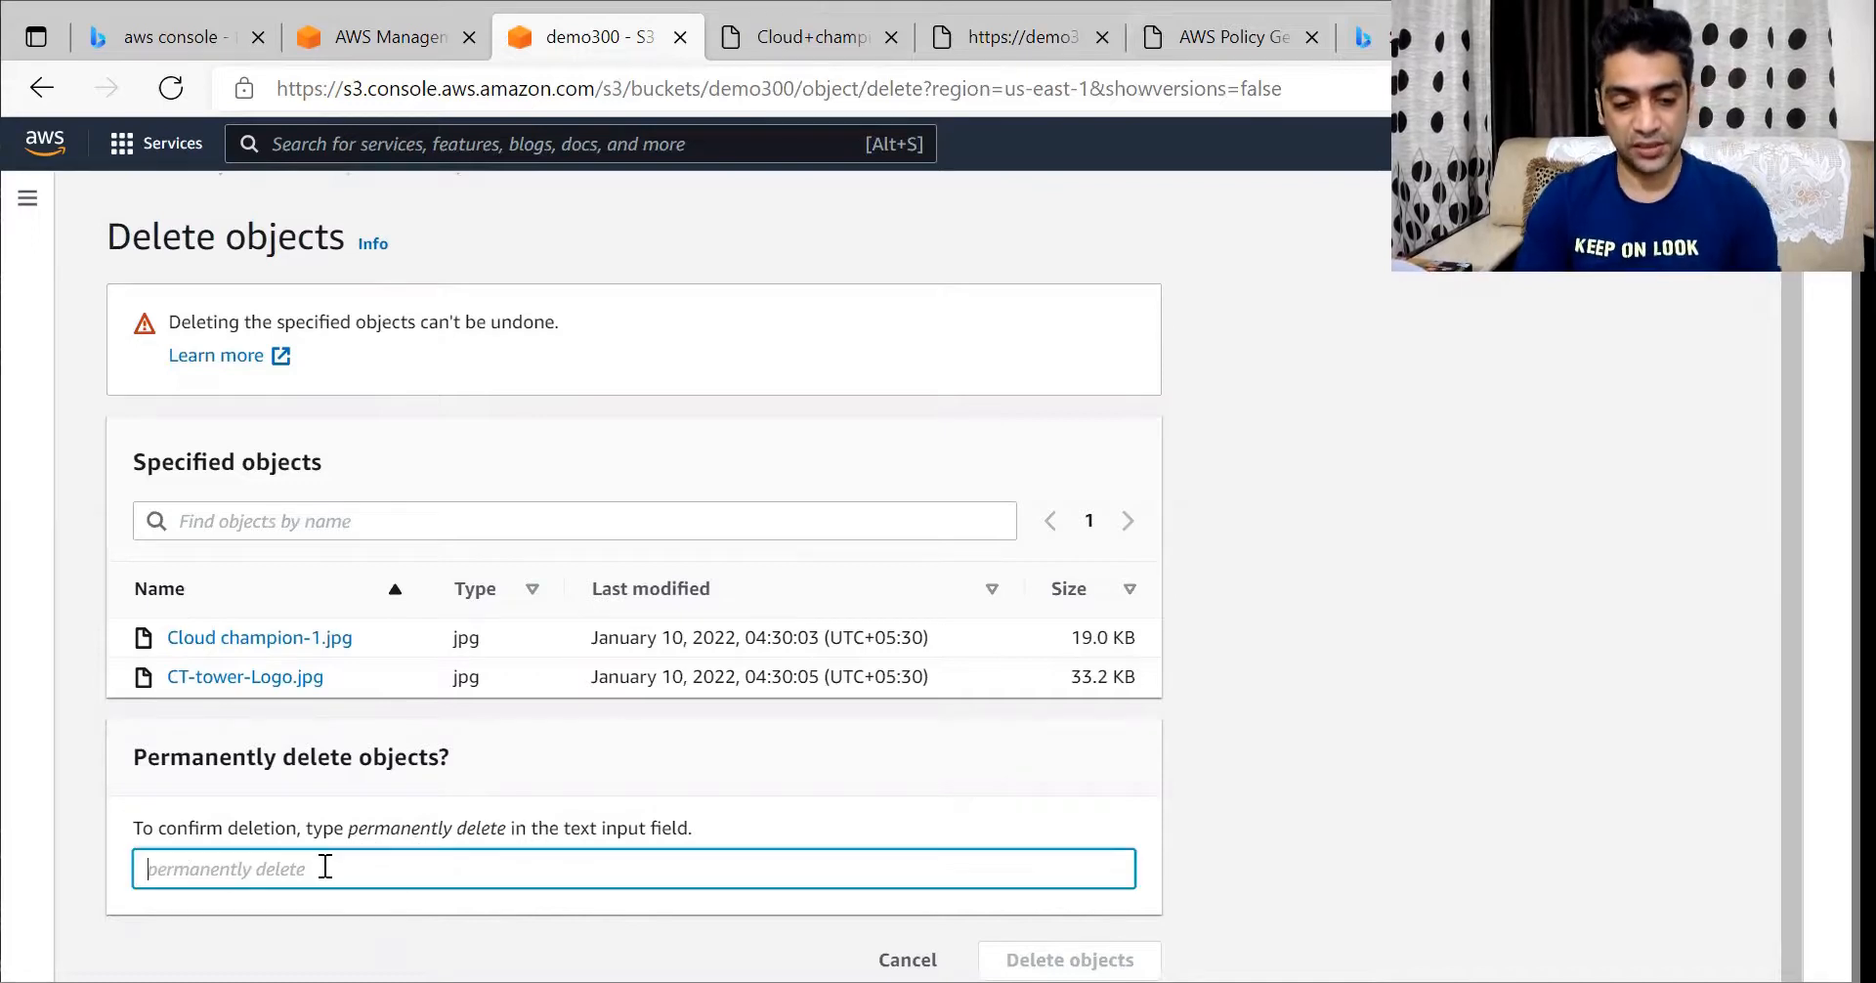
{"action": "type", "text": "perma"}
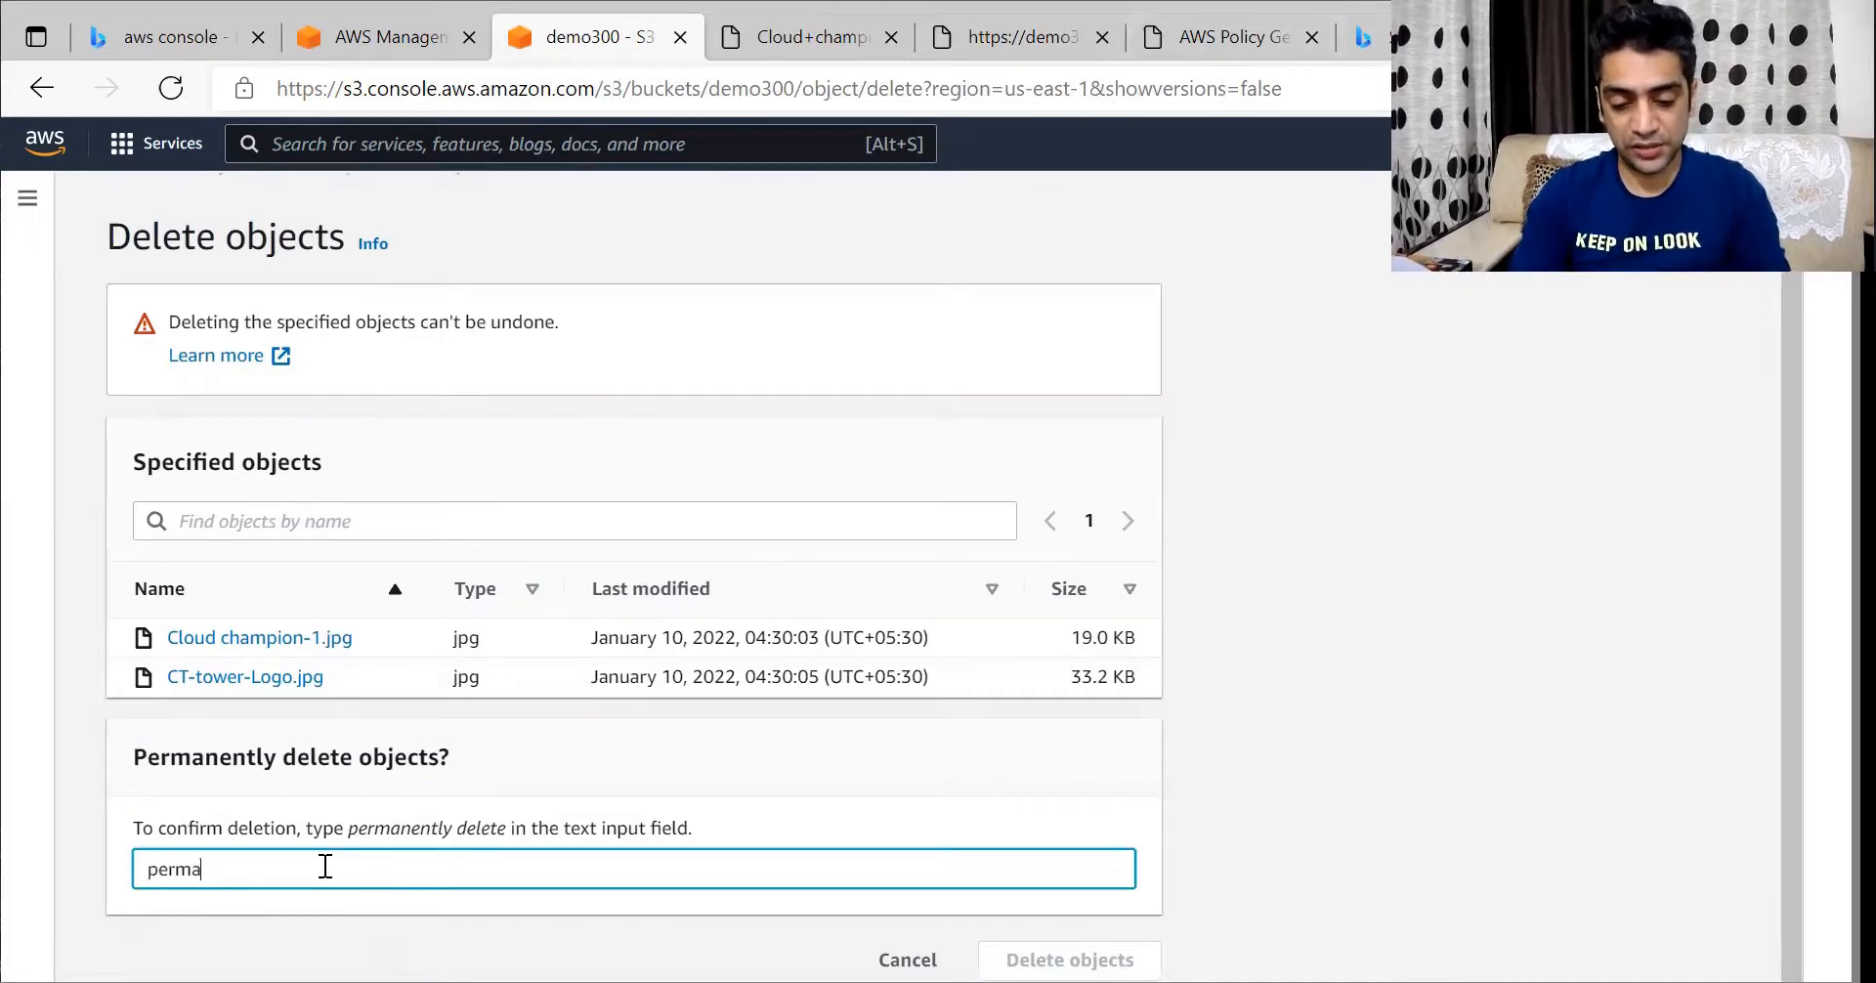
{"action": "type", "text": "nently delete"}
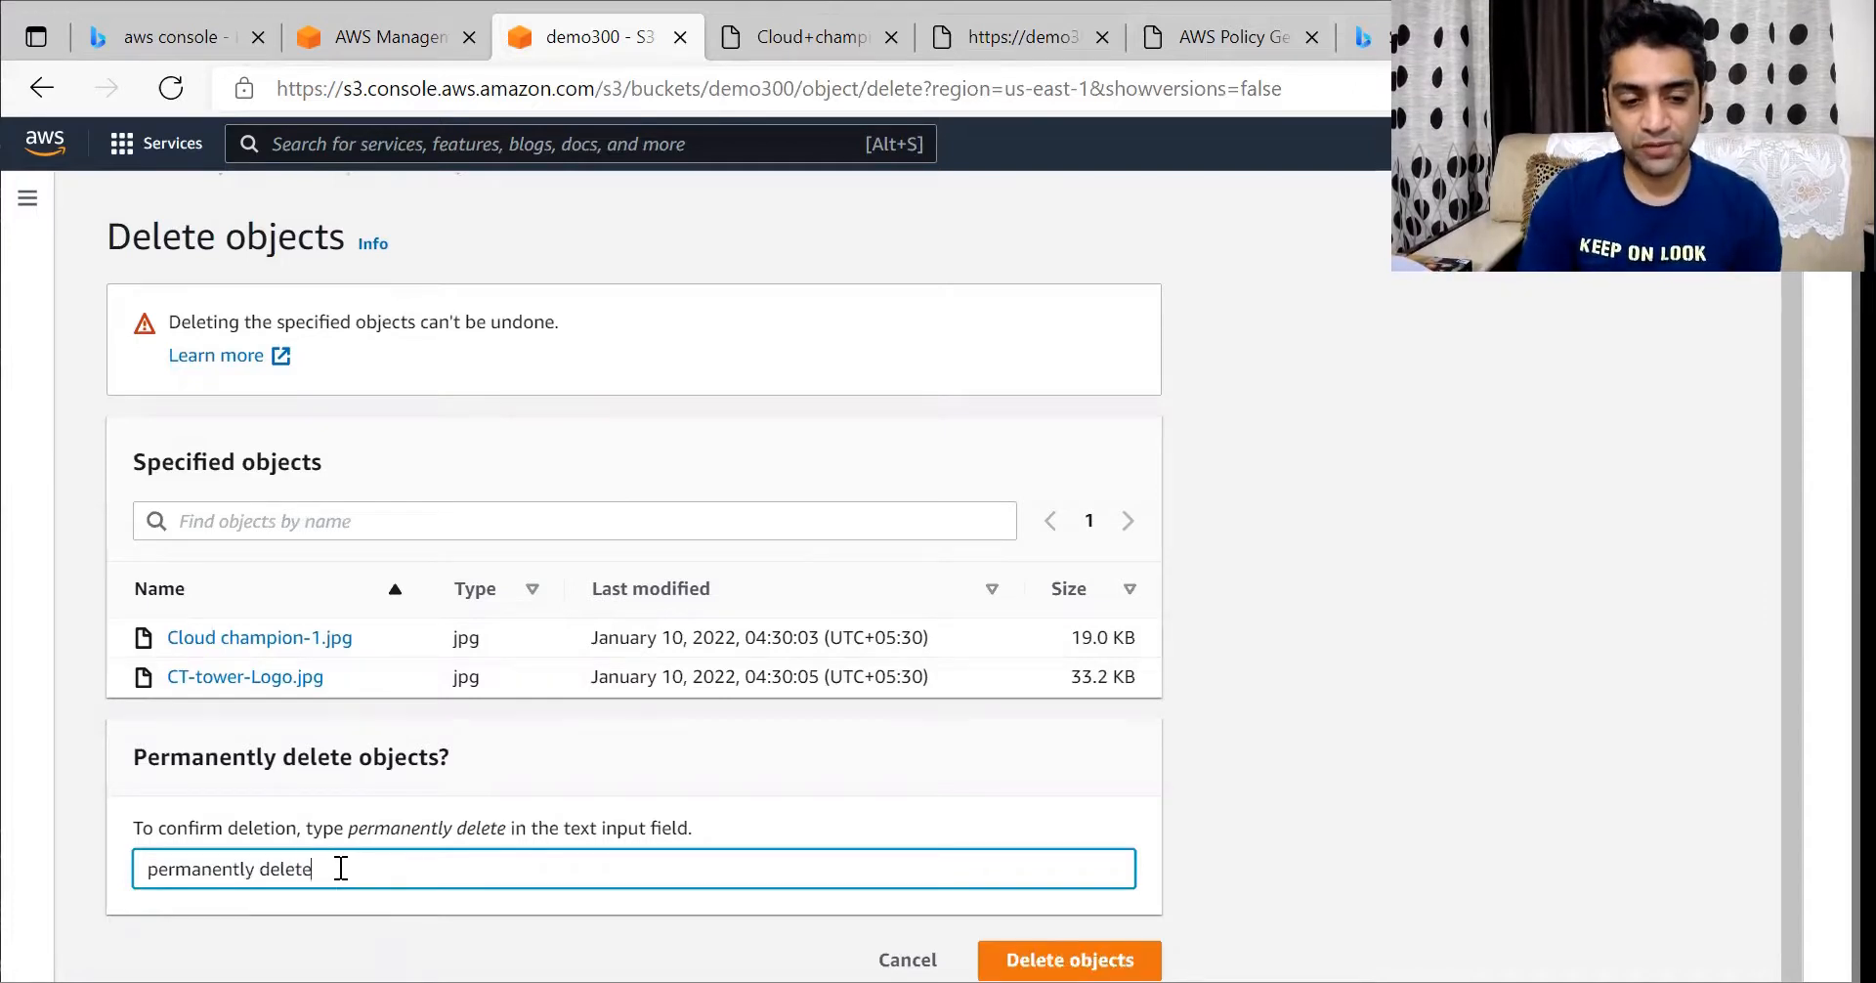
{"action": "left_click_drag", "start_coordinate": [335, 868], "coordinate": [270, 868]}
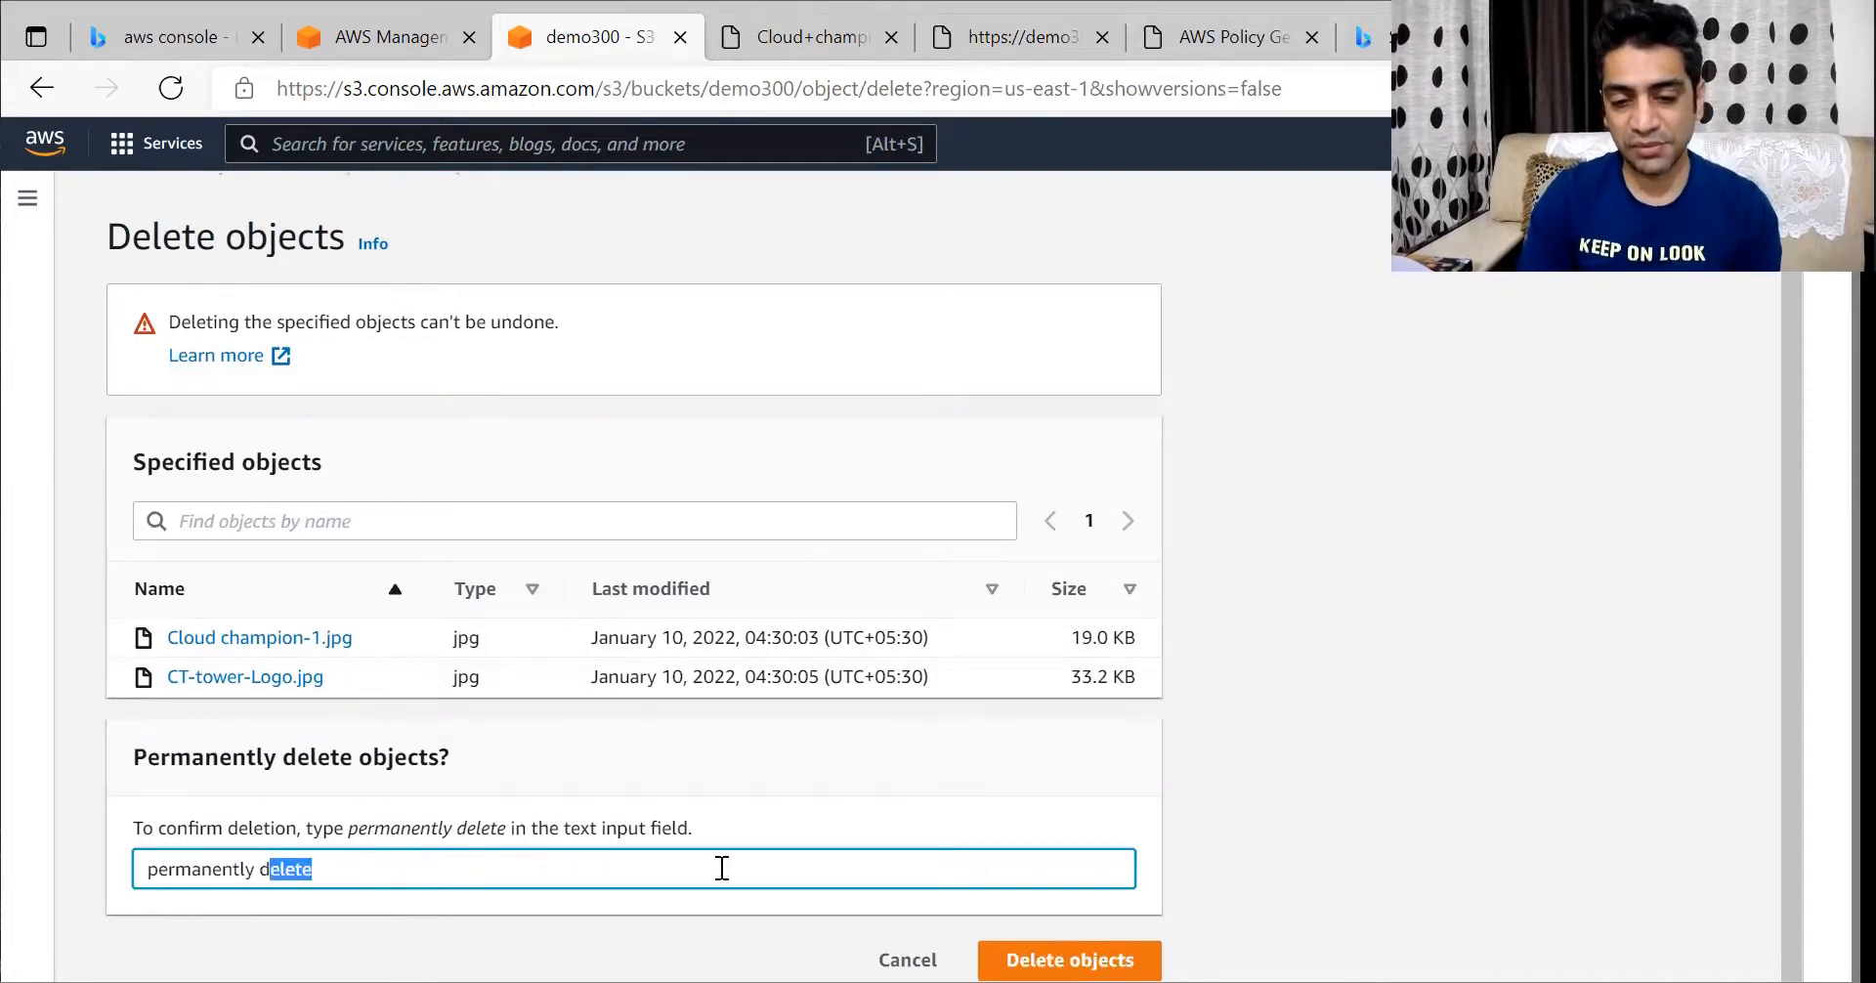
{"action": "left_click", "coordinate": [1069, 961]}
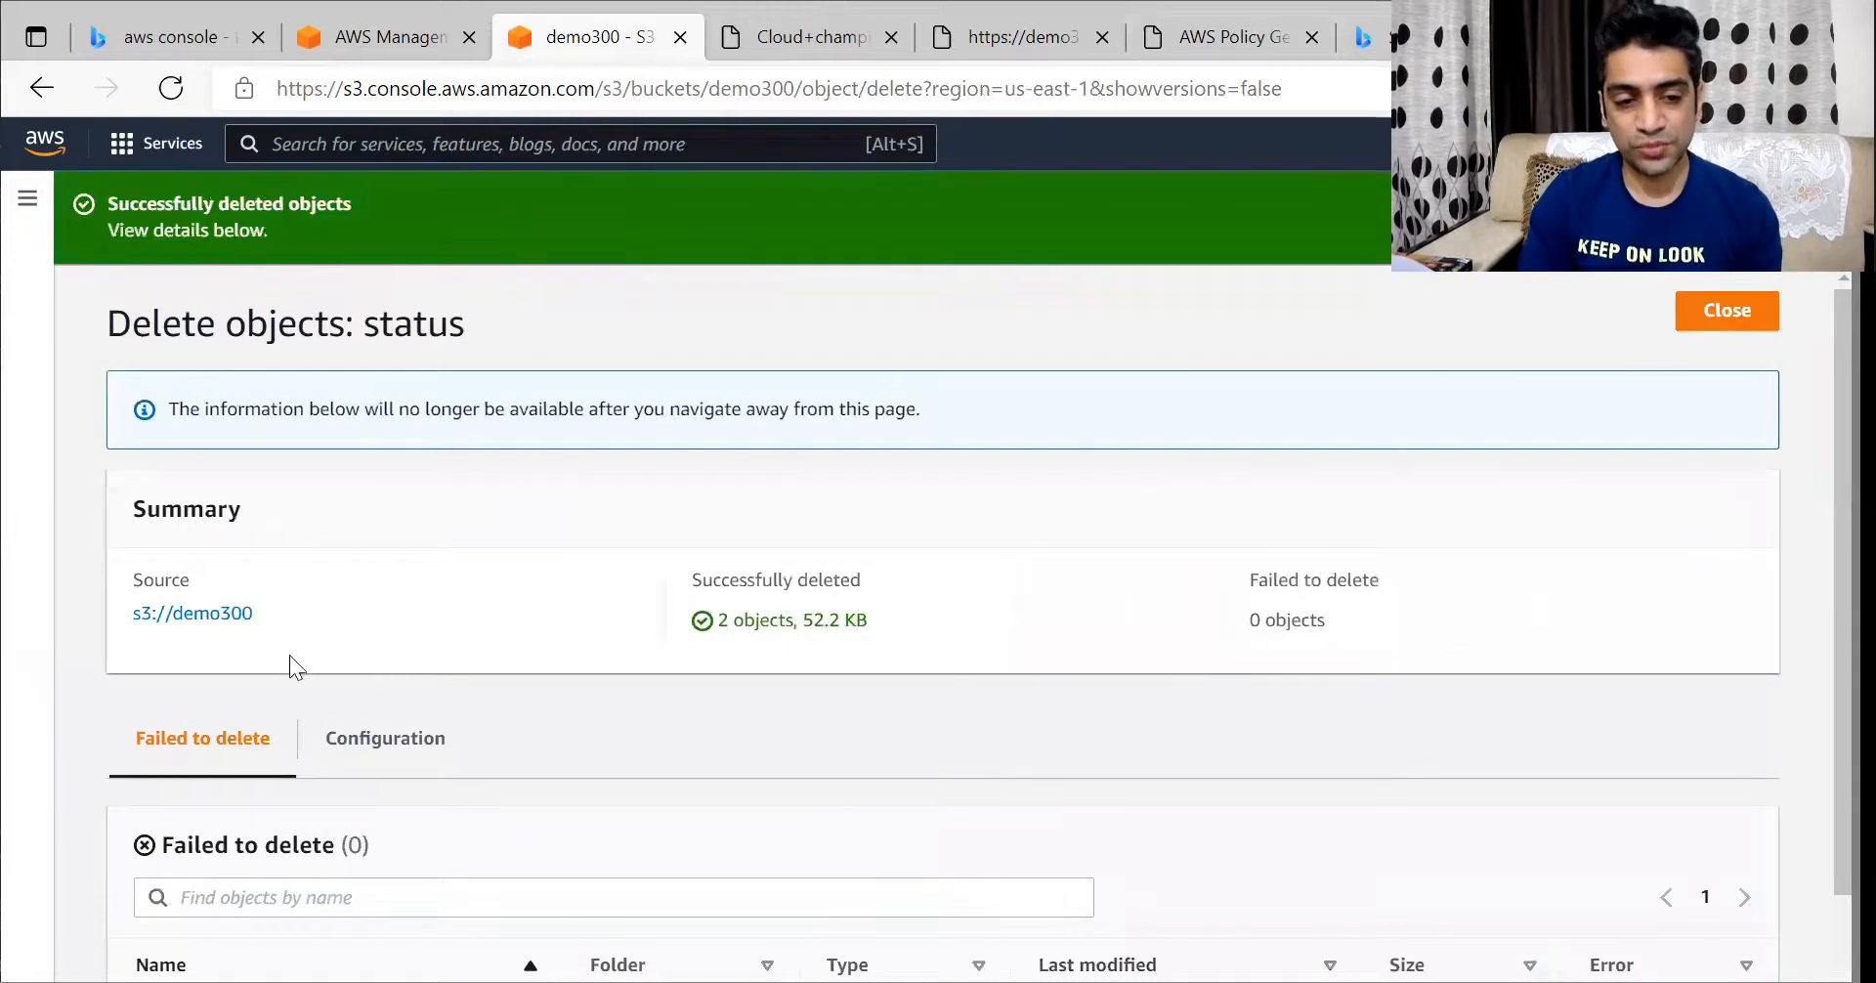
{"action": "left_click", "coordinate": [165, 615]}
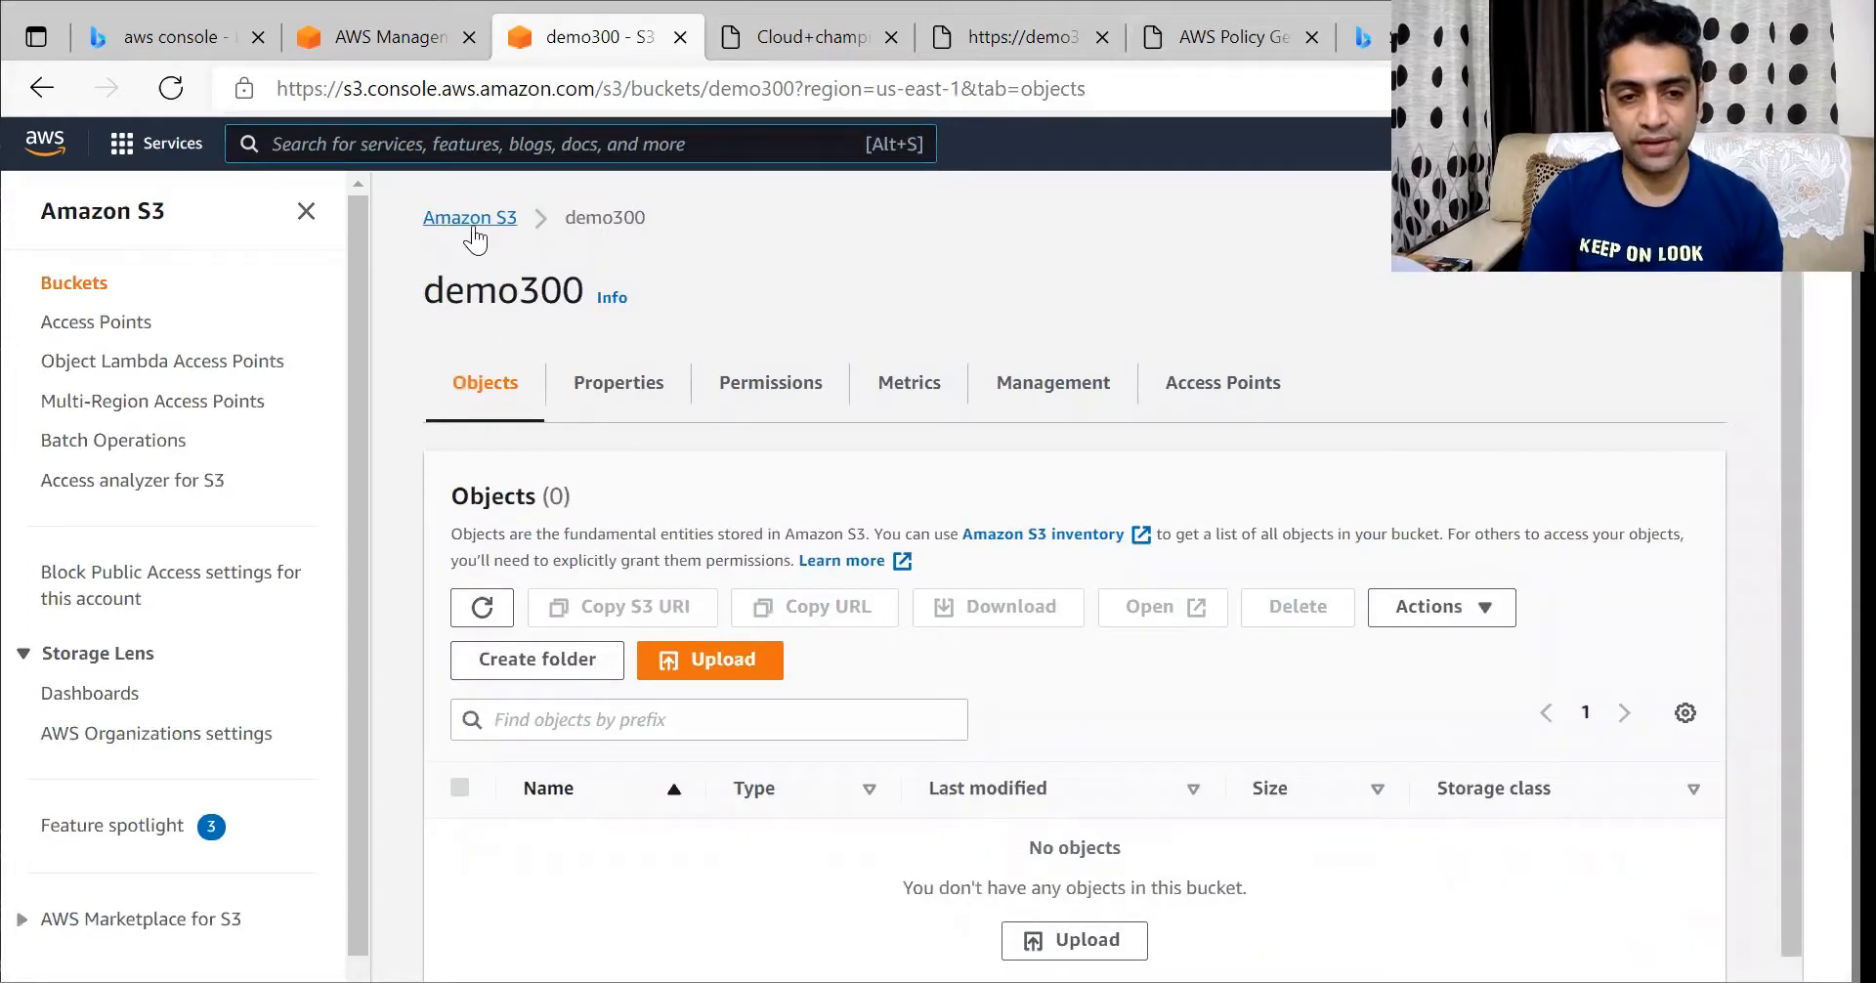
Delete the emptied demo300 bucket from the S3 bucket list, approving the deletion by entering the bucket name "demo300"
{"action": "left_click_drag", "start_coordinate": [651, 217], "coordinate": [566, 217]}
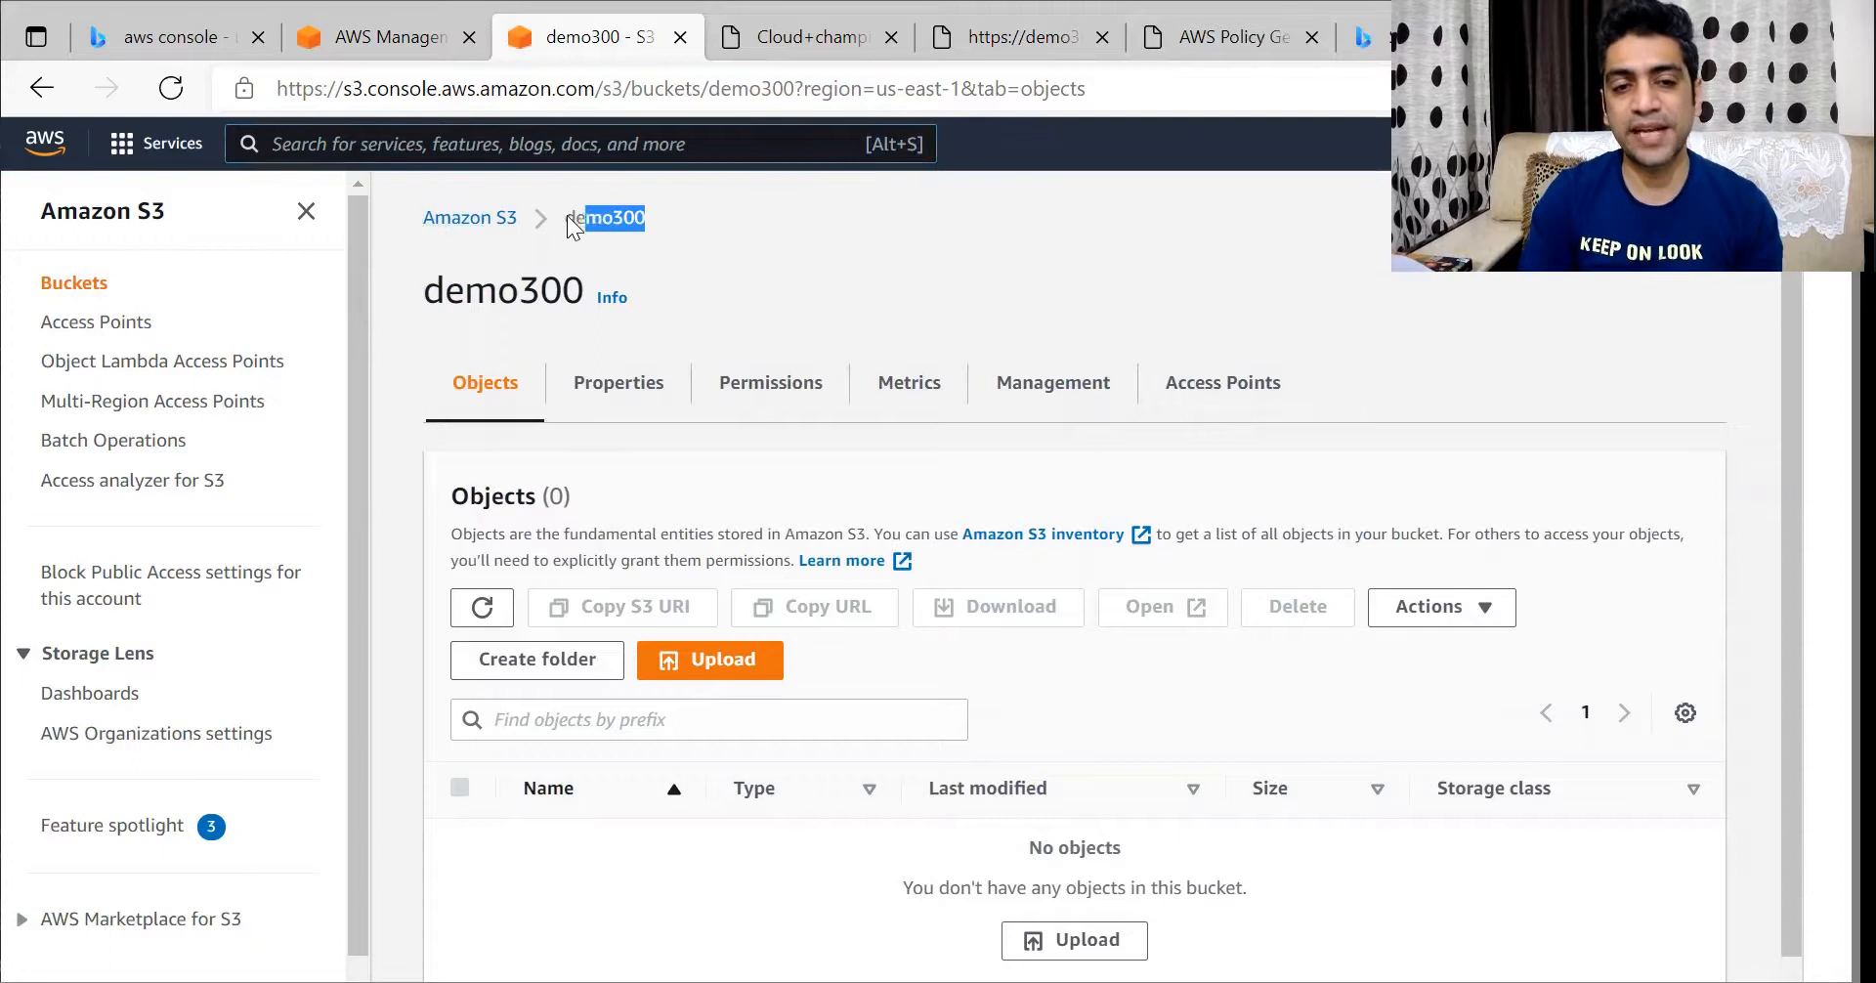
{"action": "left_click", "coordinate": [482, 221]}
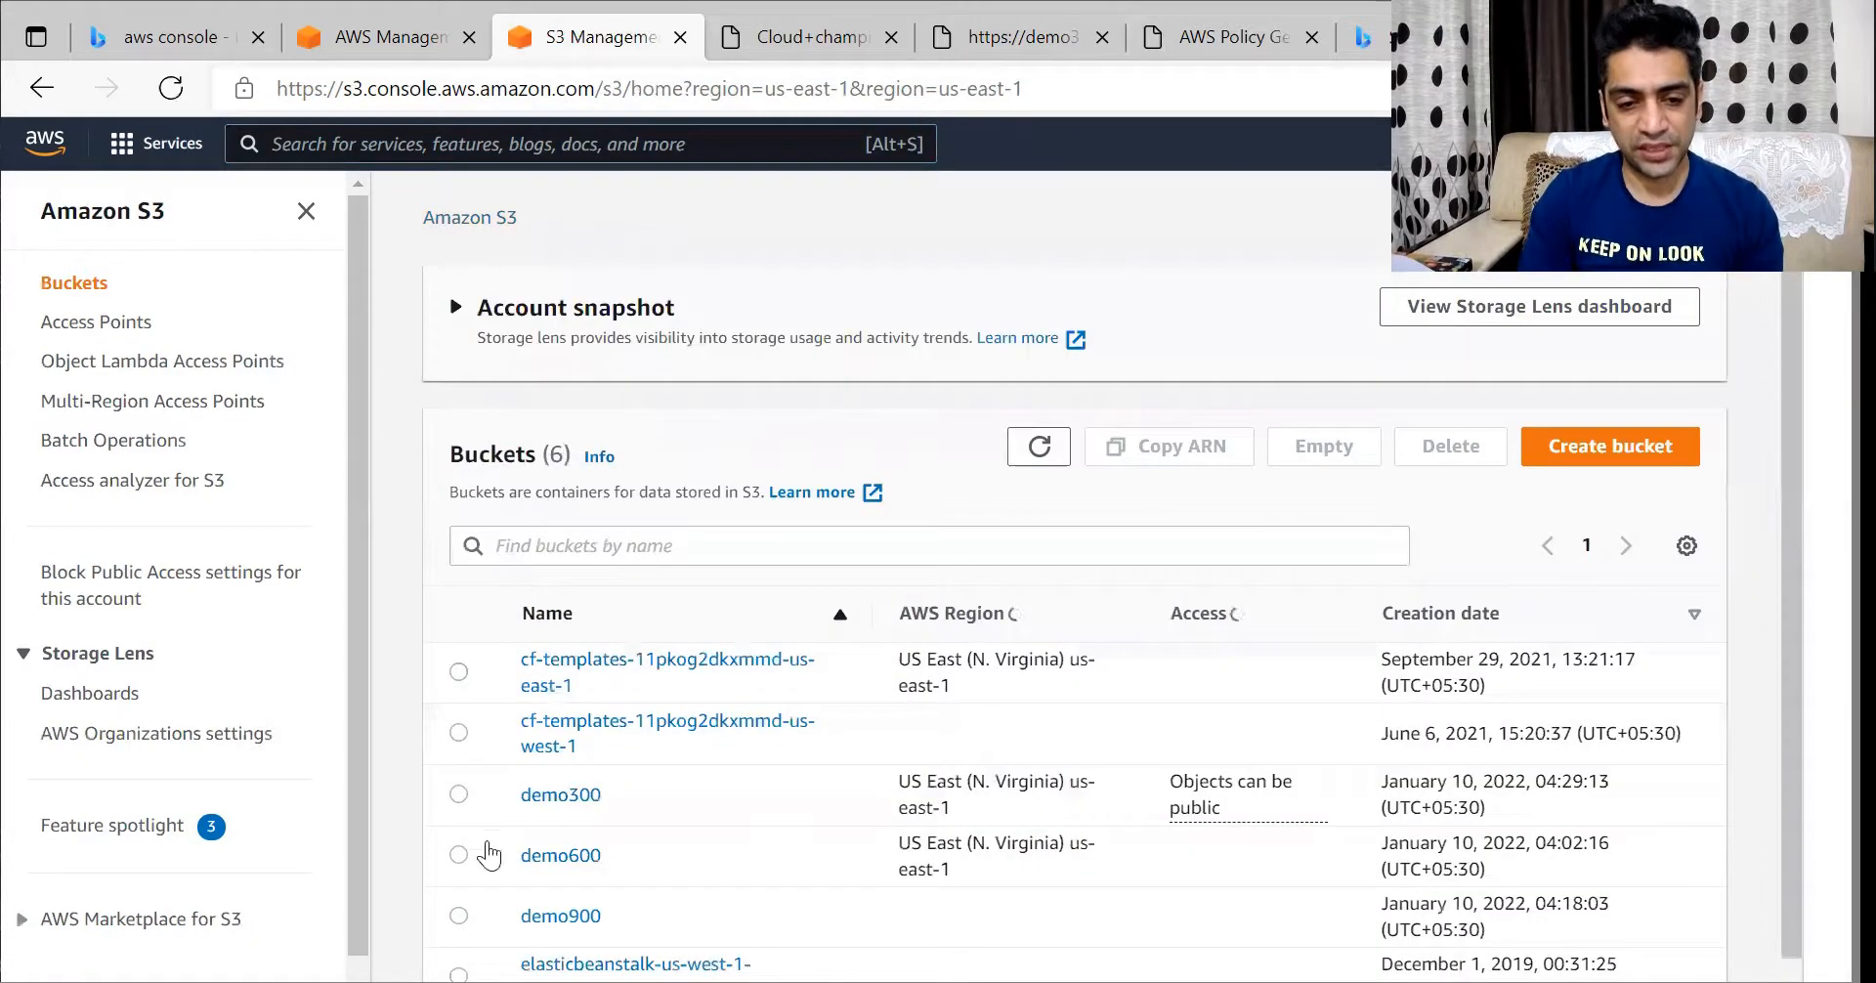
{"action": "left_click", "coordinate": [458, 798]}
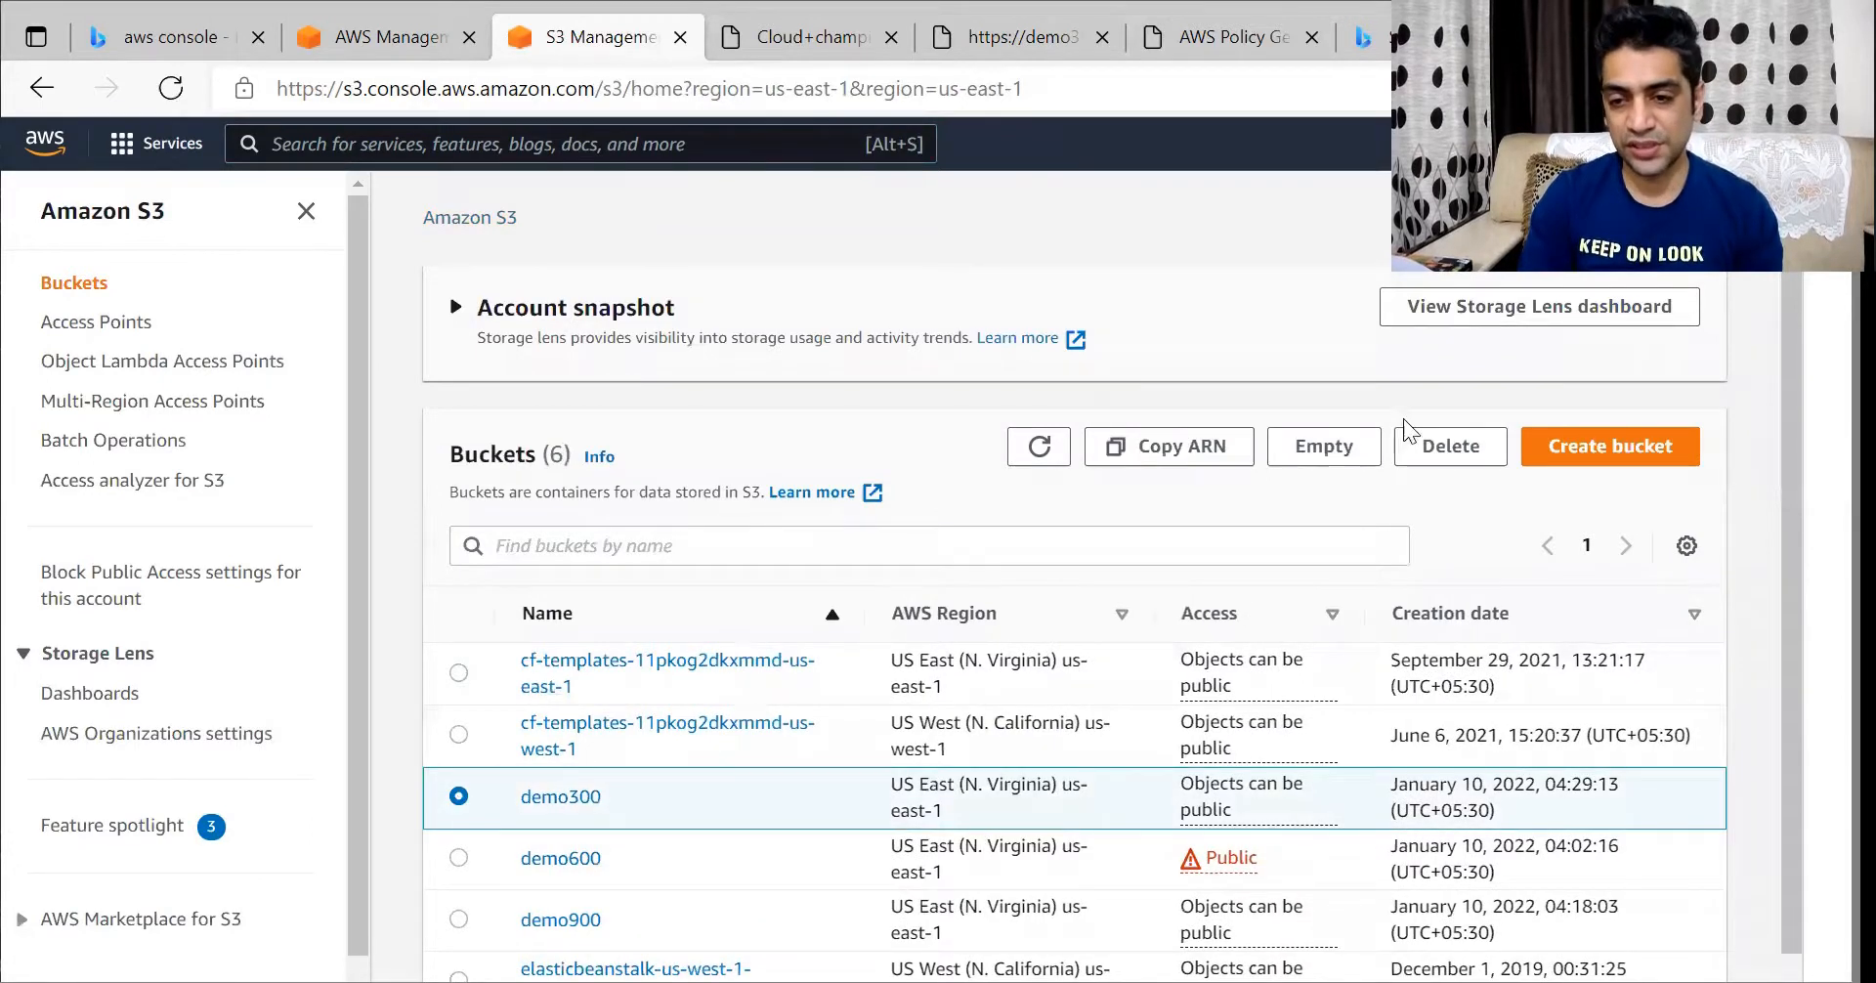
{"action": "left_click", "coordinate": [1451, 446]}
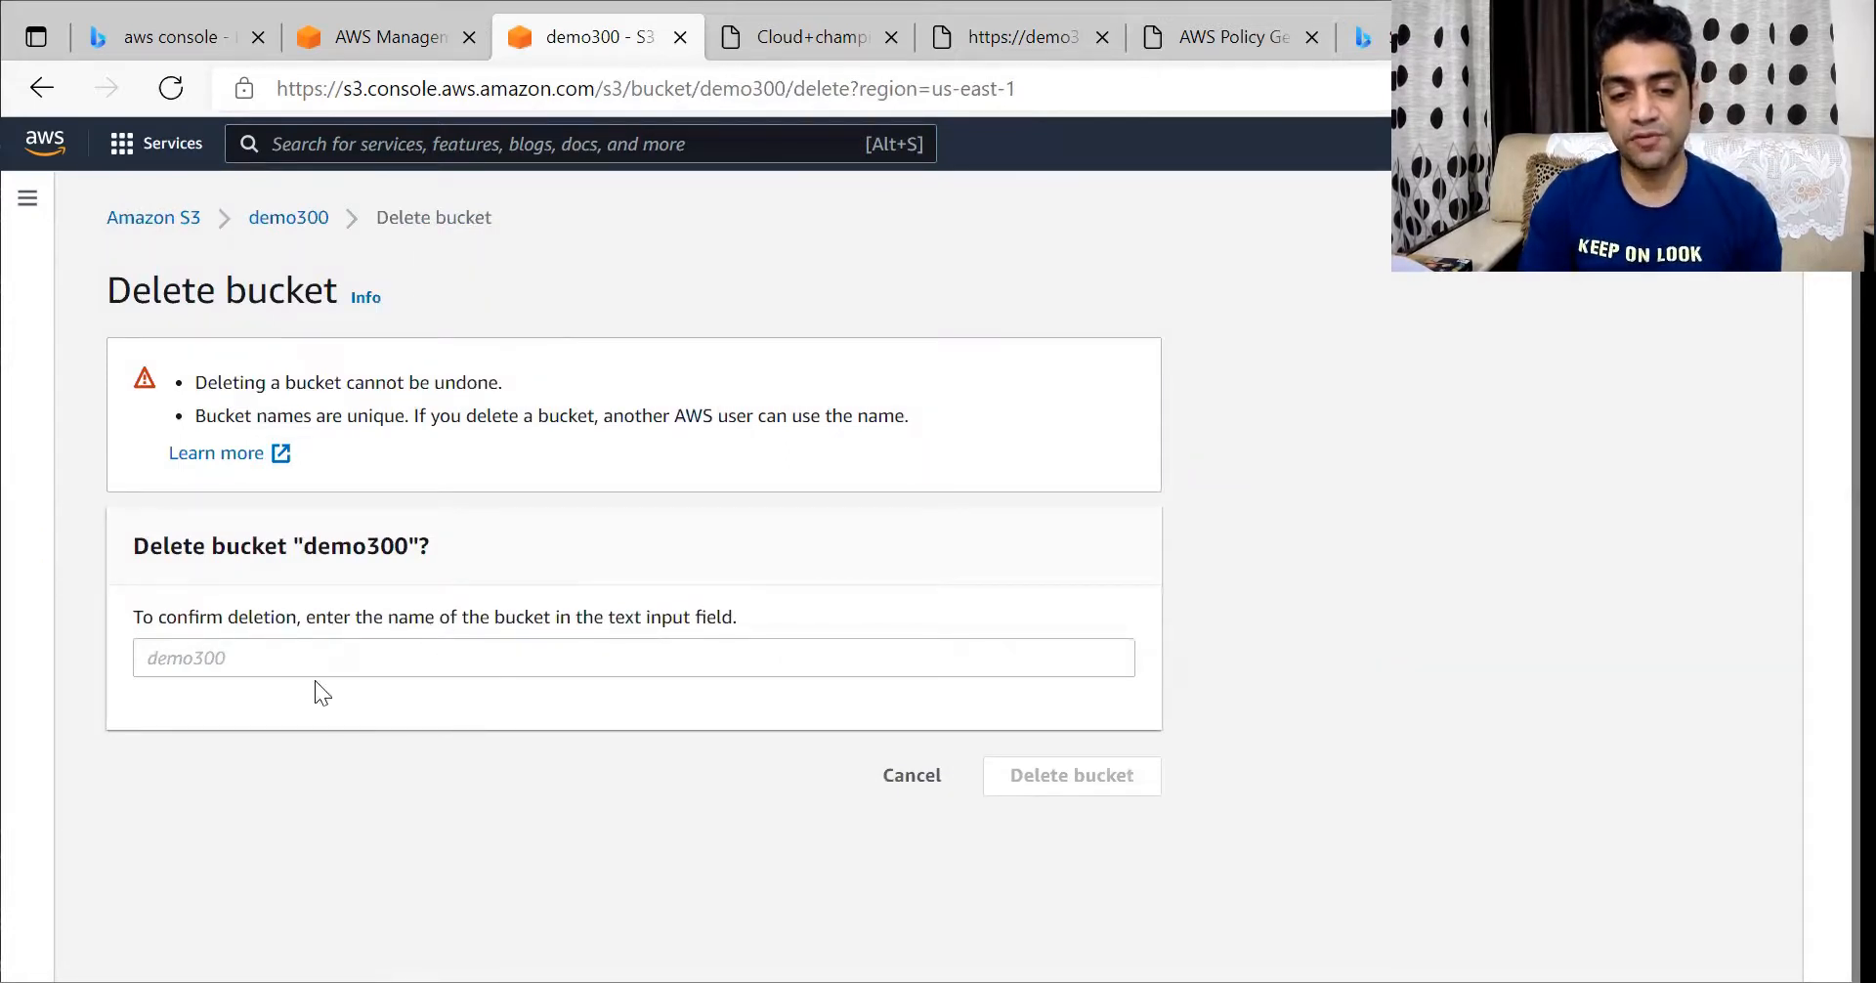
{"action": "left_click", "coordinate": [255, 652]}
{"action": "type", "text": "de"}
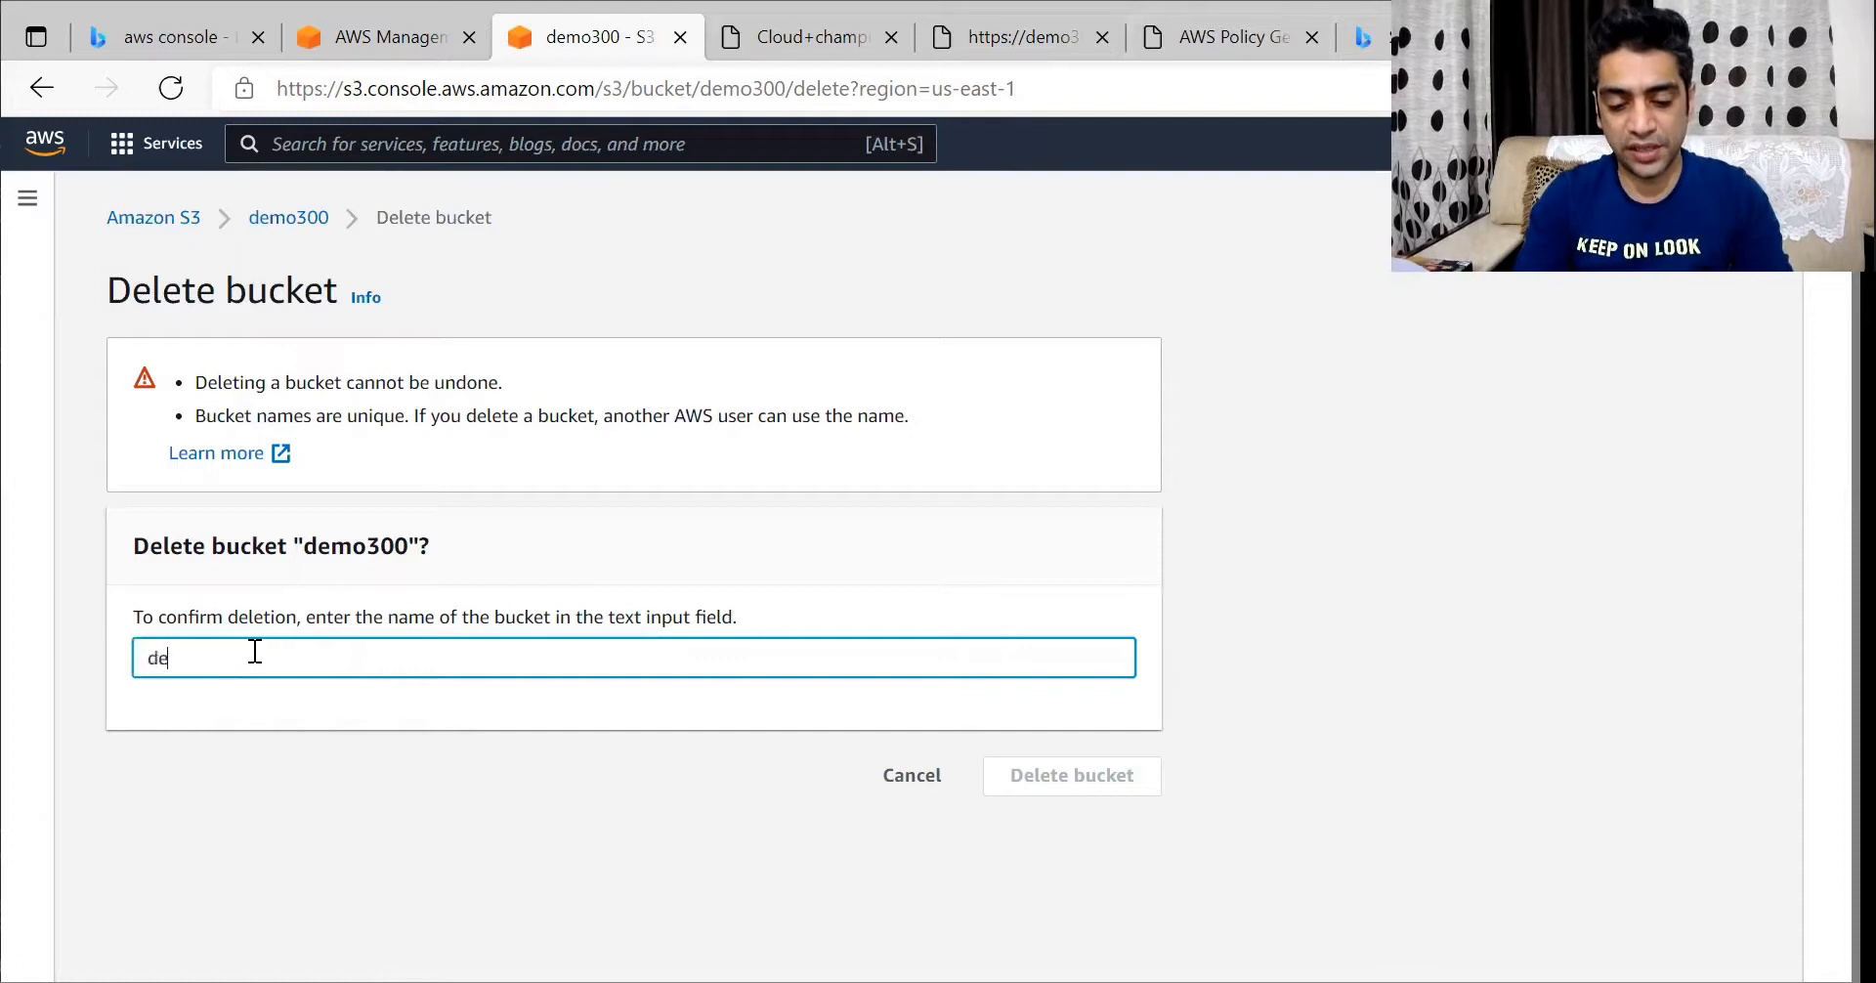
{"action": "type", "text": "mo300"}
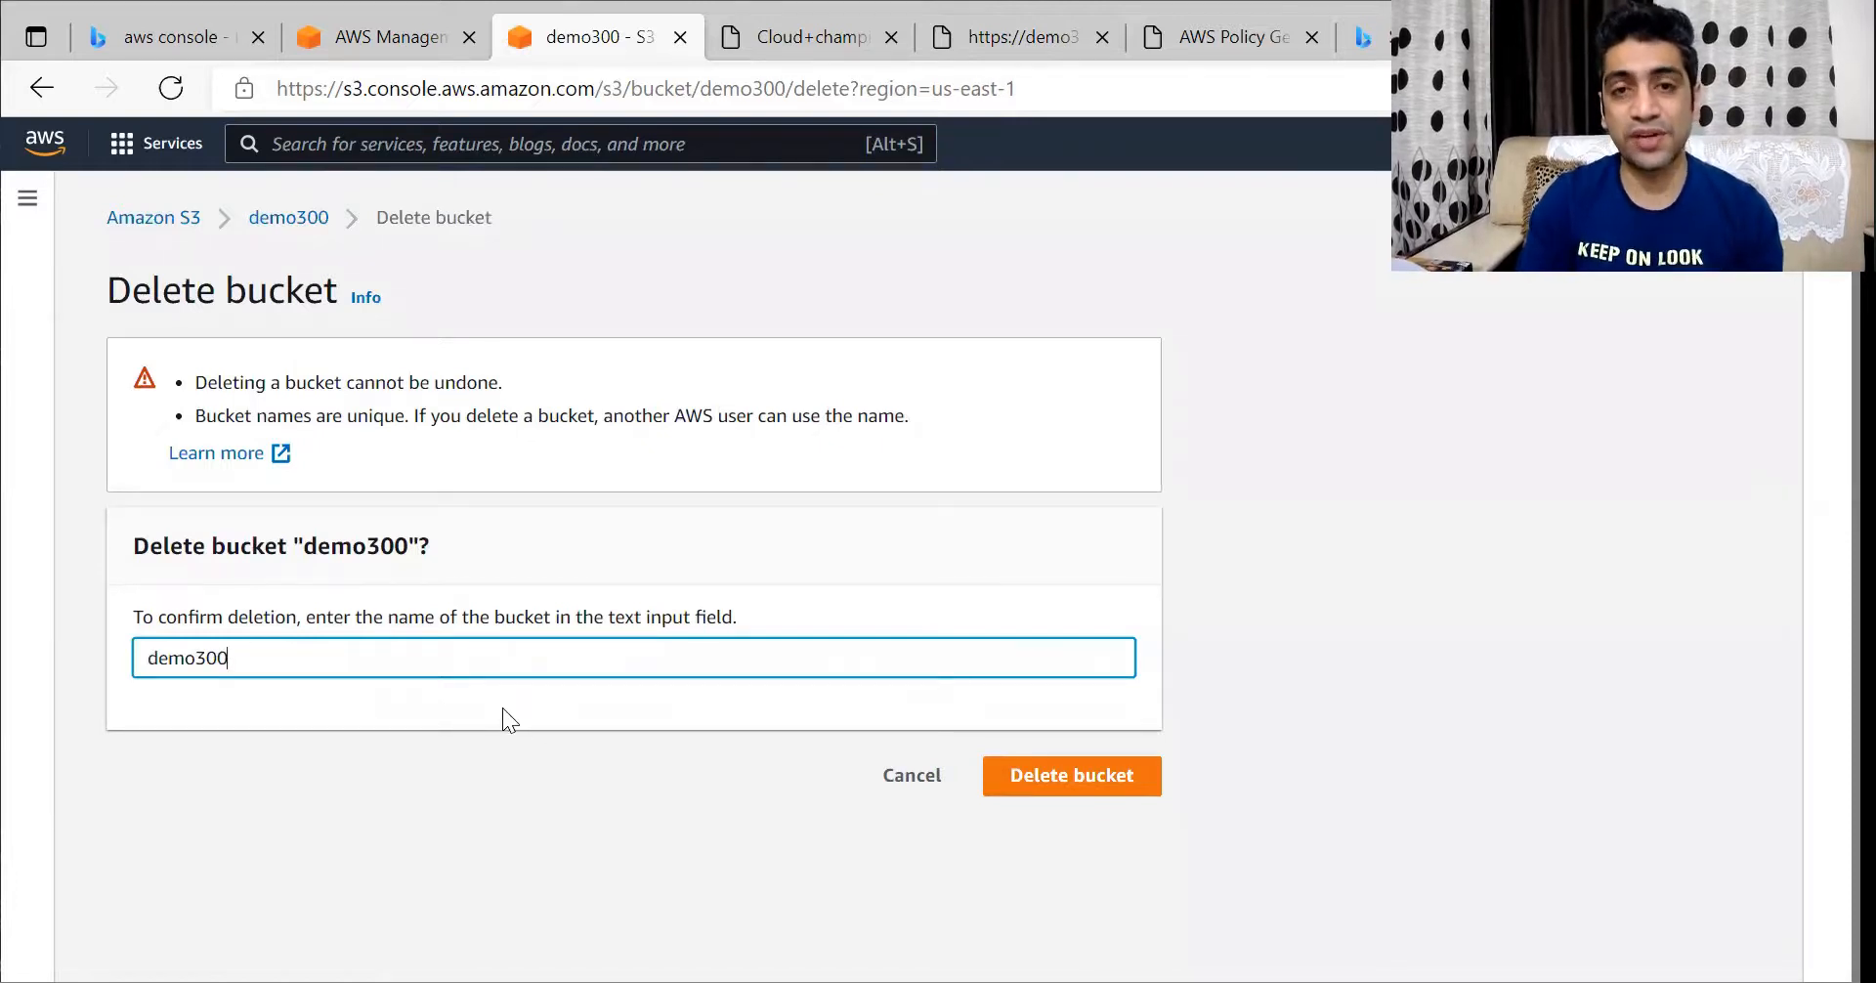
{"action": "left_click", "coordinate": [1034, 774]}
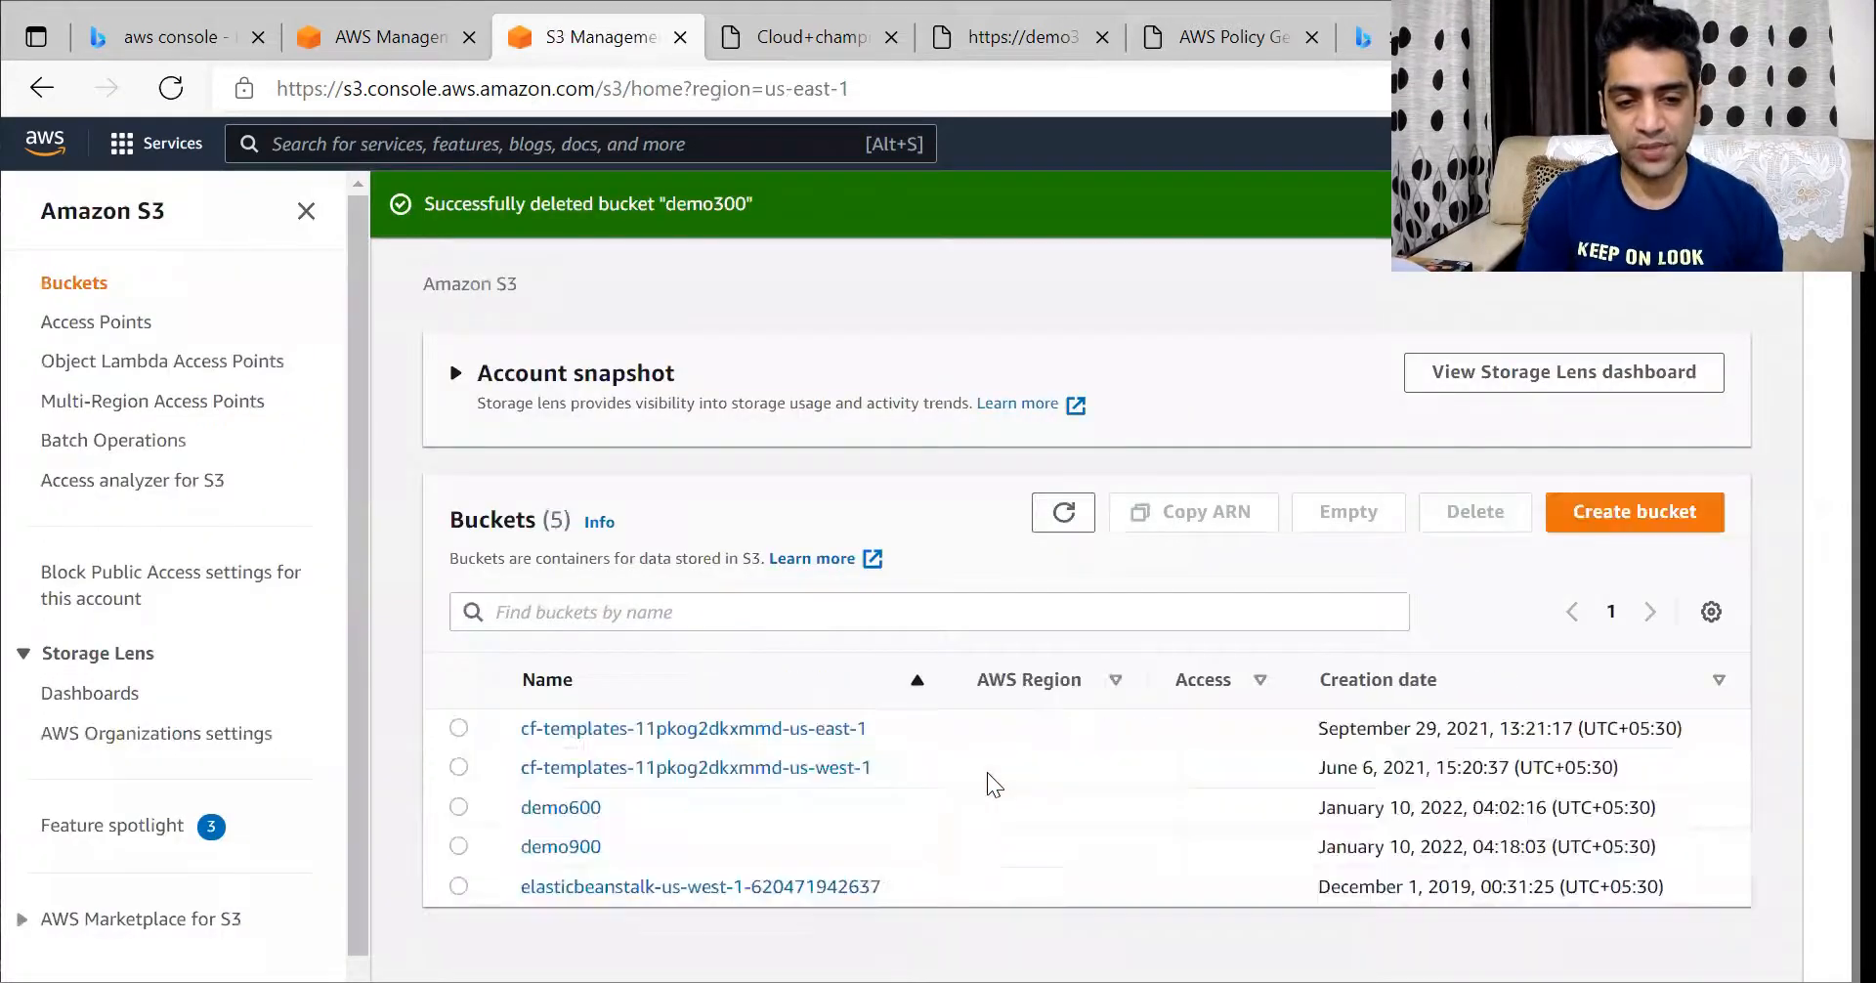